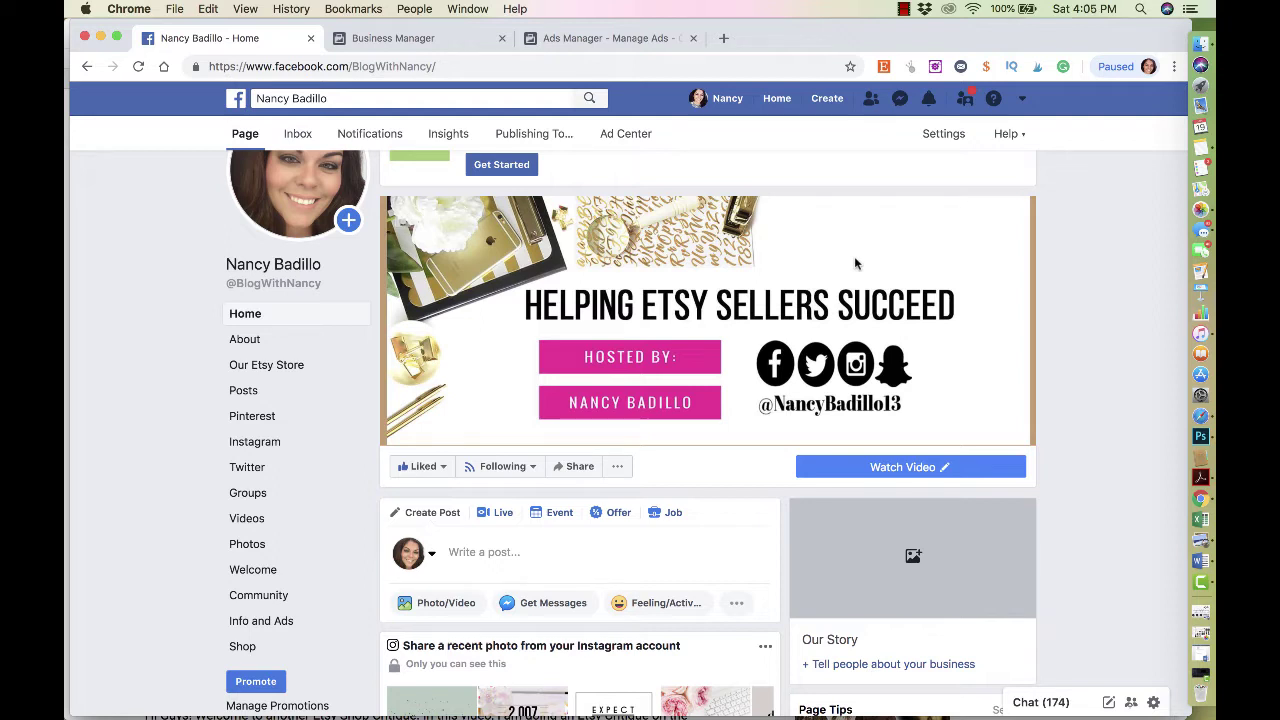
Scroll up and down through the page to review its content.
scroll(910, 338, "up", 1)
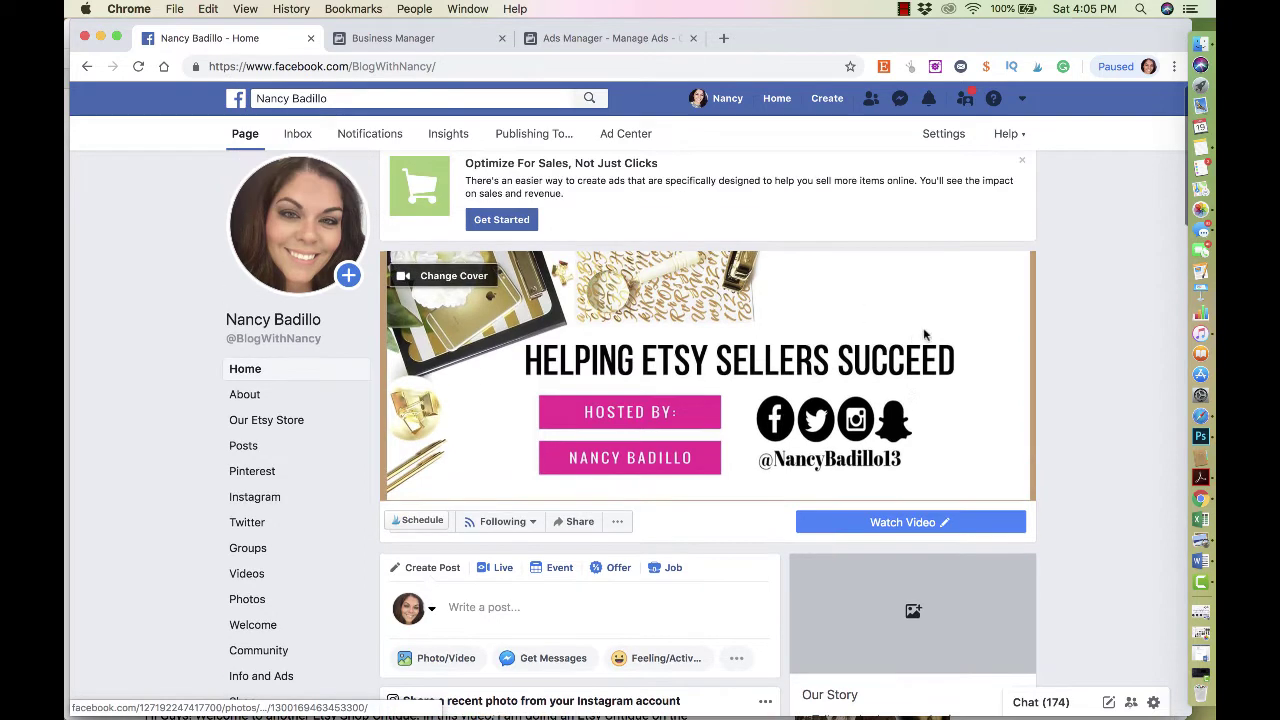
scroll(904, 294, "down", 1)
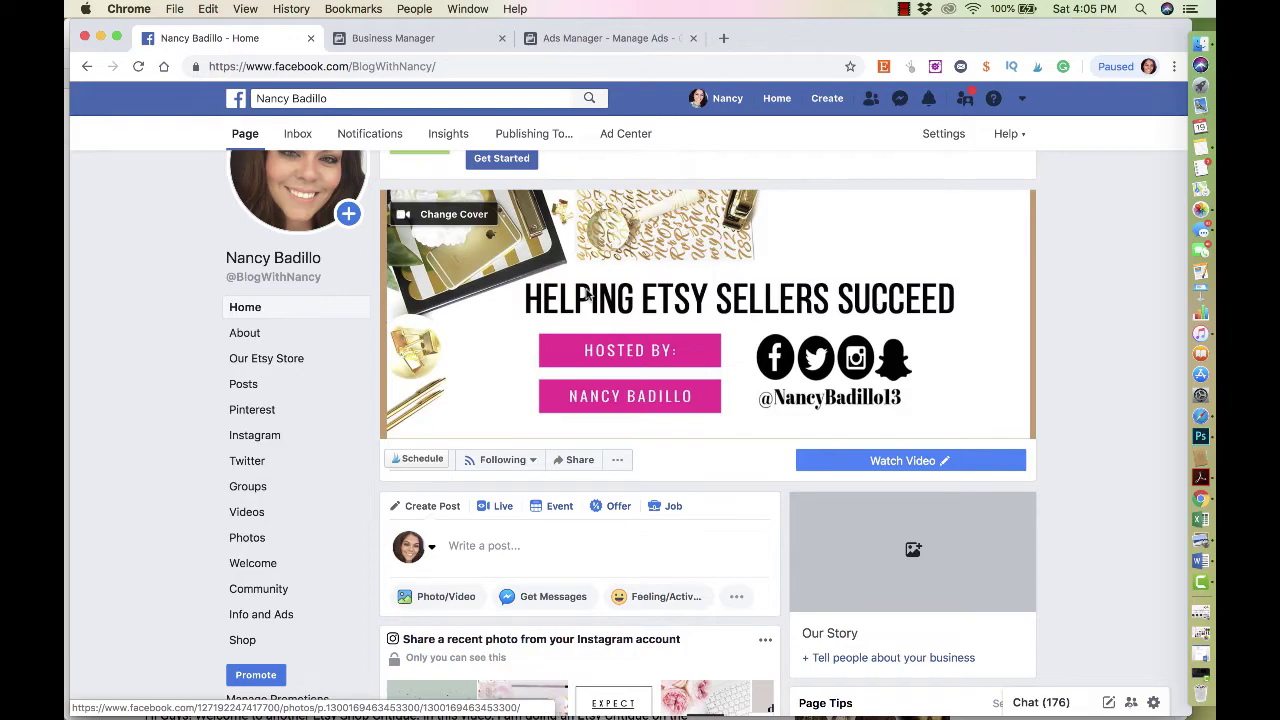
scroll(594, 356, "down", 8)
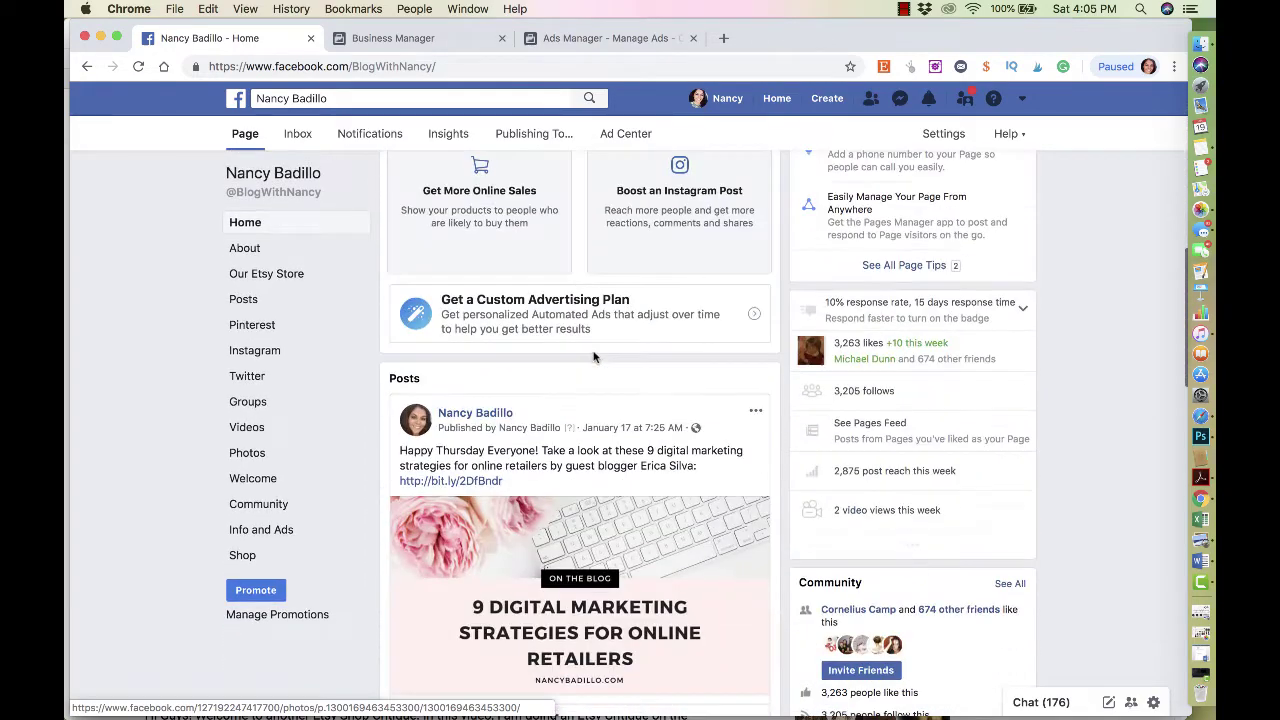
scroll(594, 356, "down", 15)
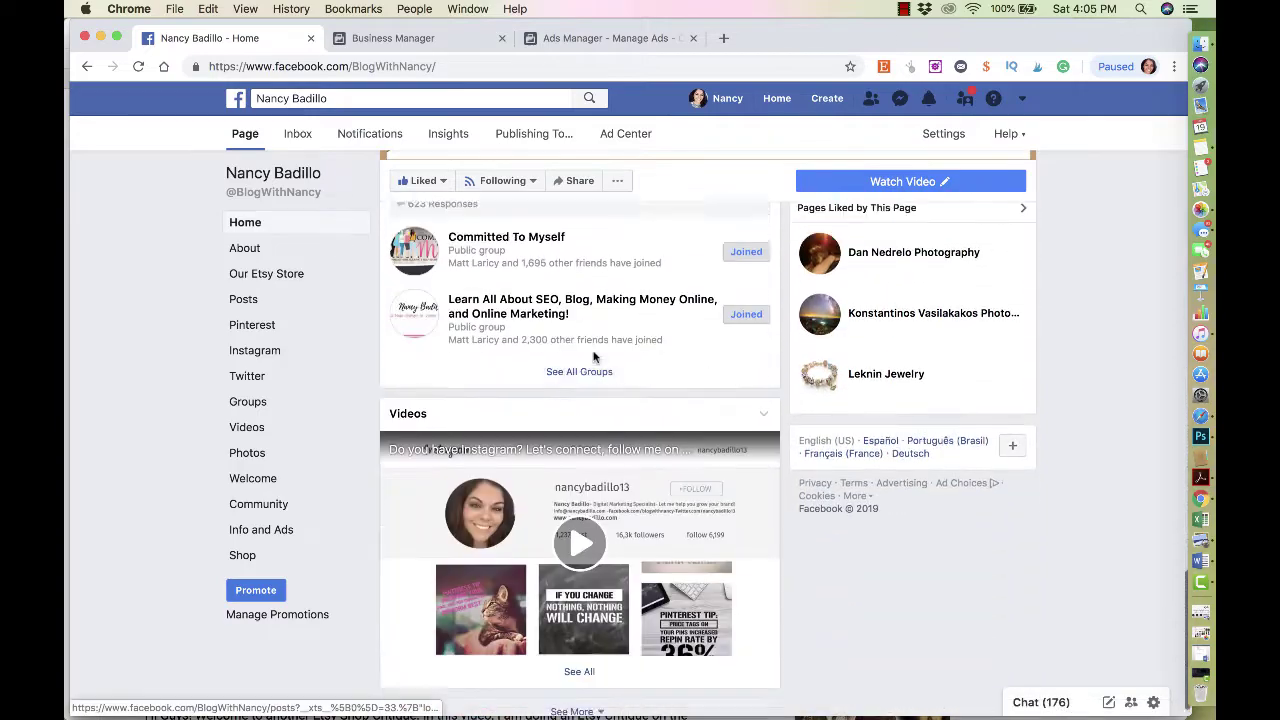
scroll(594, 356, "up", 10)
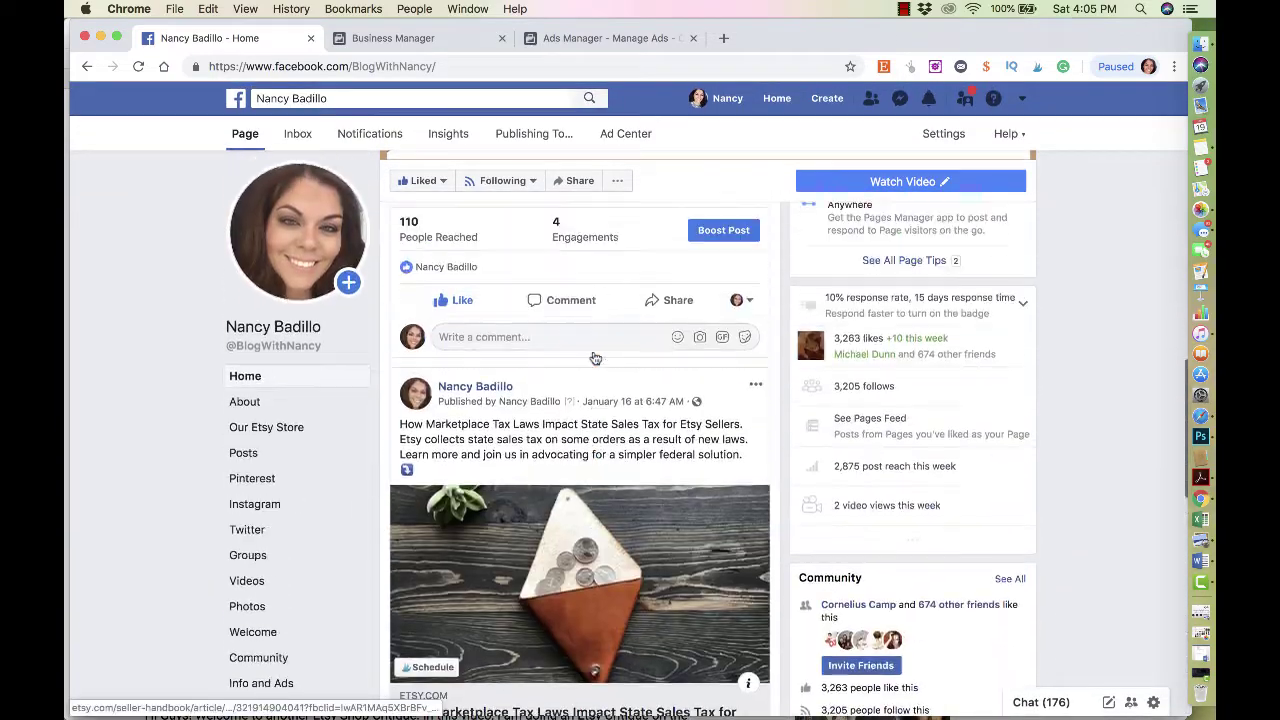
scroll(594, 357, "up", 5)
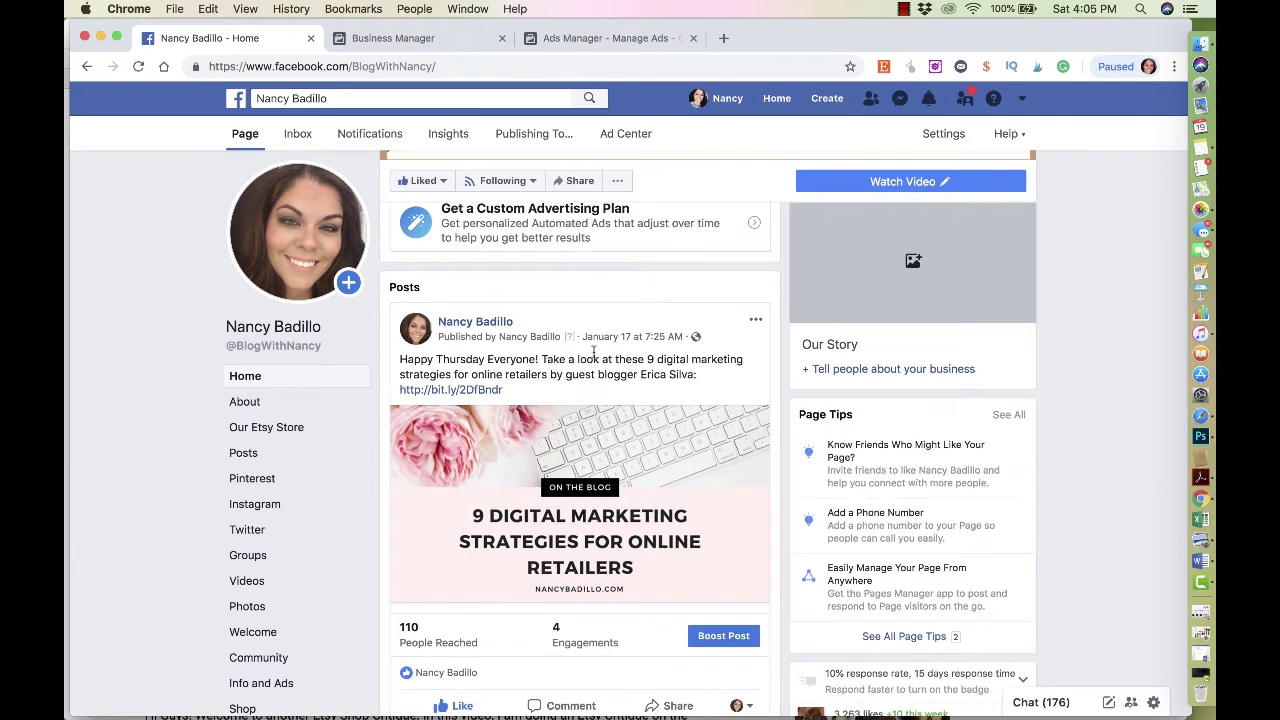
scroll(594, 352, "down", 15)
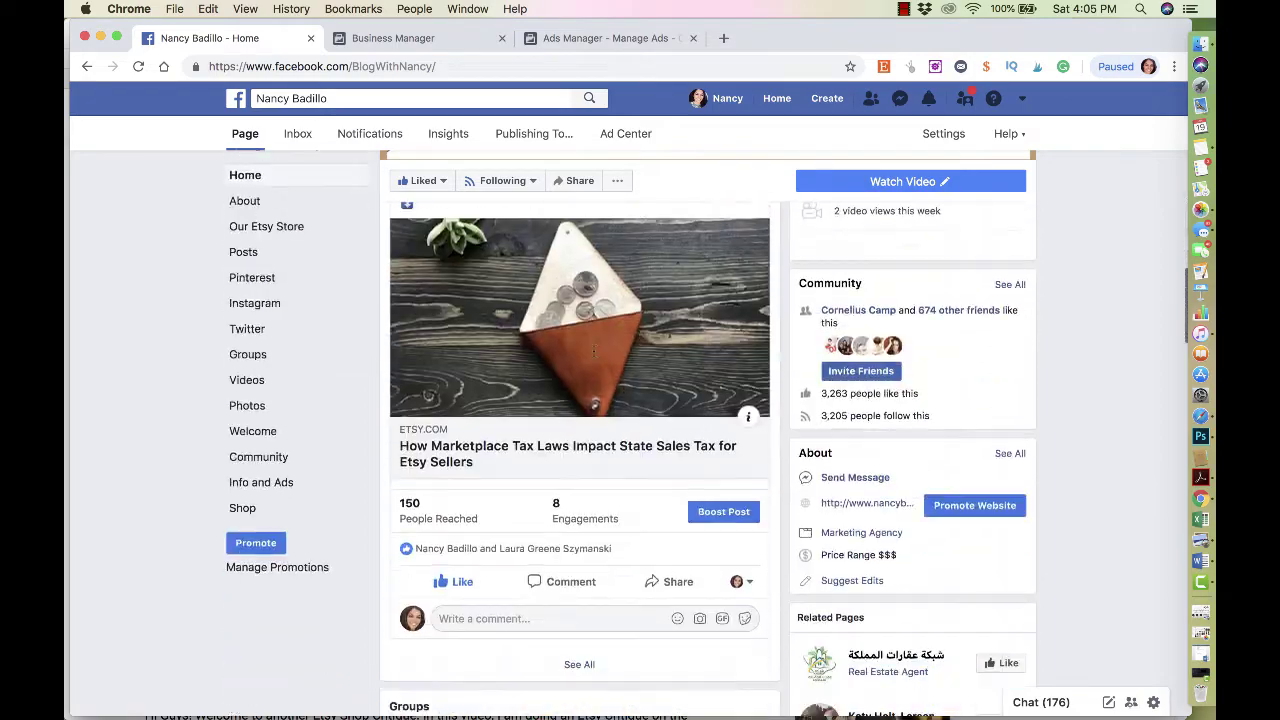
scroll(594, 357, "down", 15)
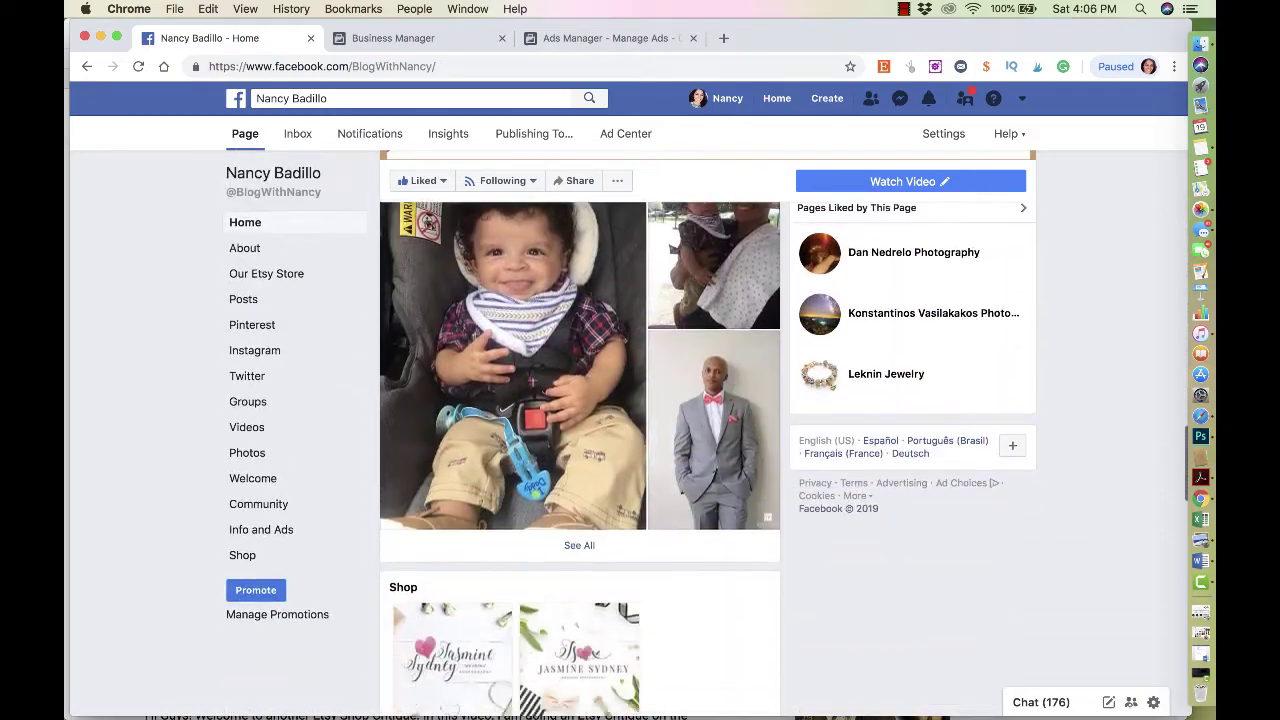
scroll(593, 357, "down", 15)
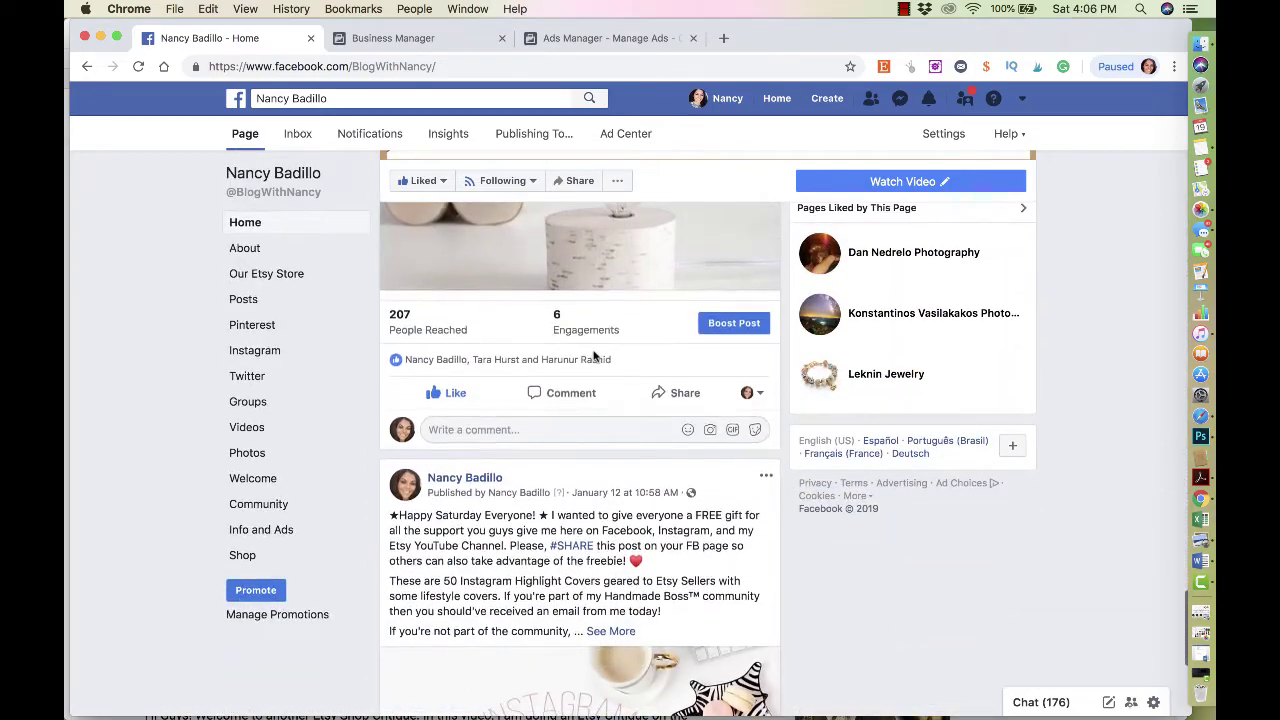
scroll(594, 355, "up", 5)
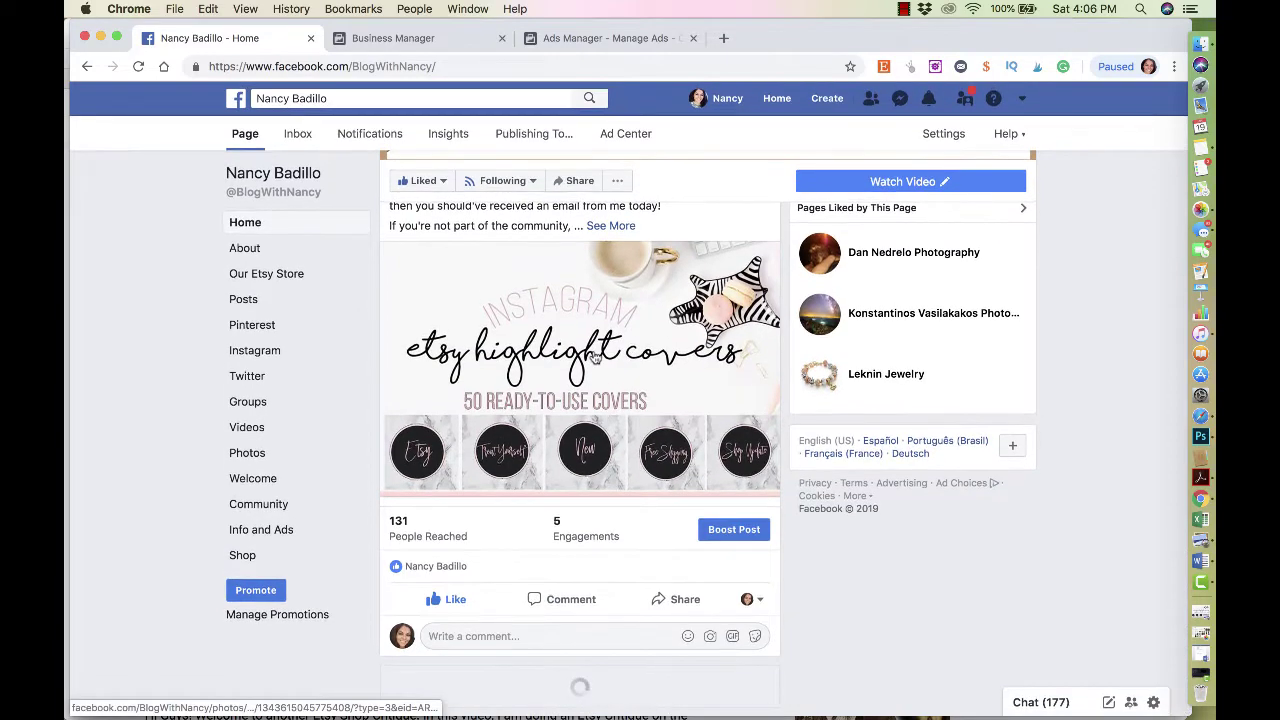
scroll(594, 356, "down", 3)
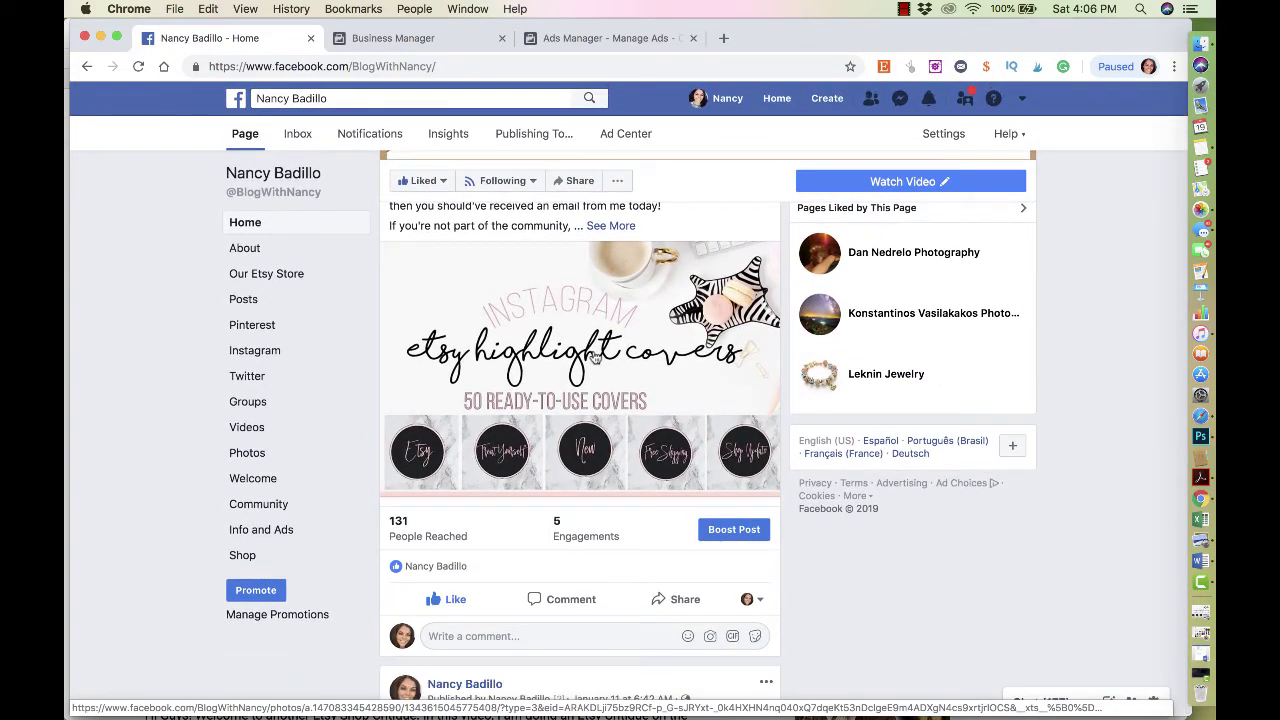
scroll(594, 357, "down", 5)
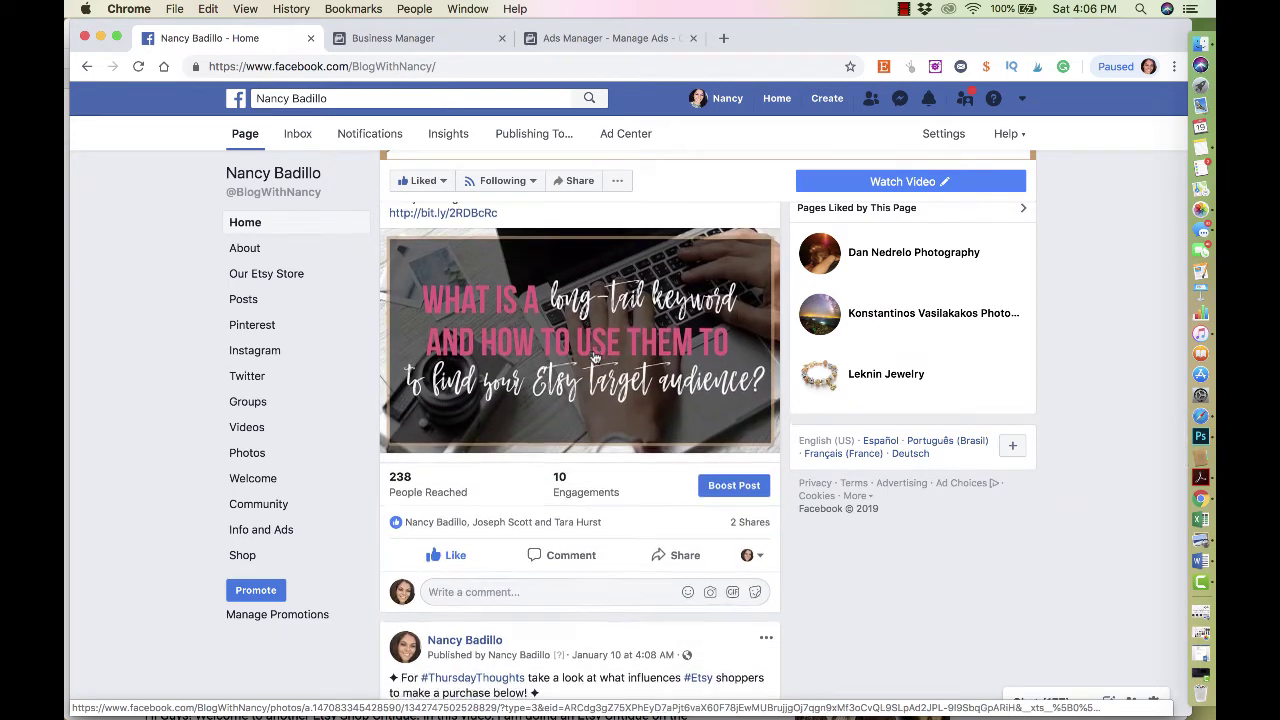
scroll(594, 357, "down", 6)
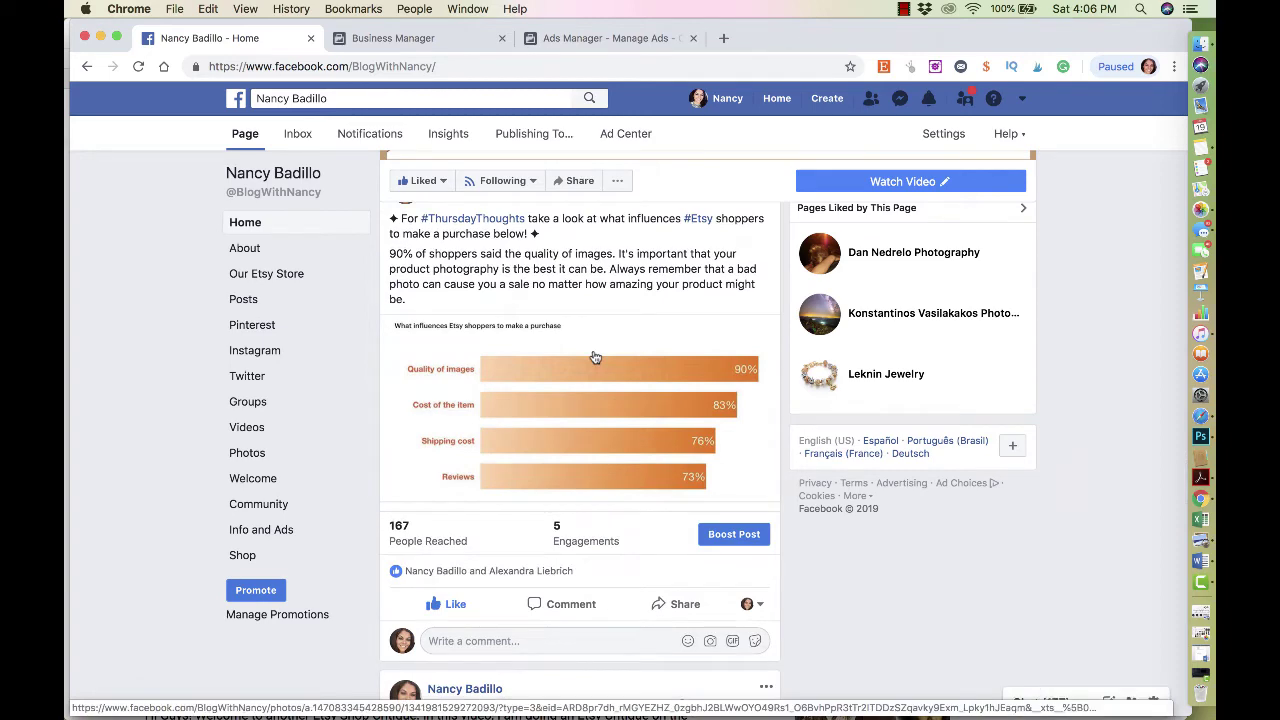
scroll(594, 357, "up", 5)
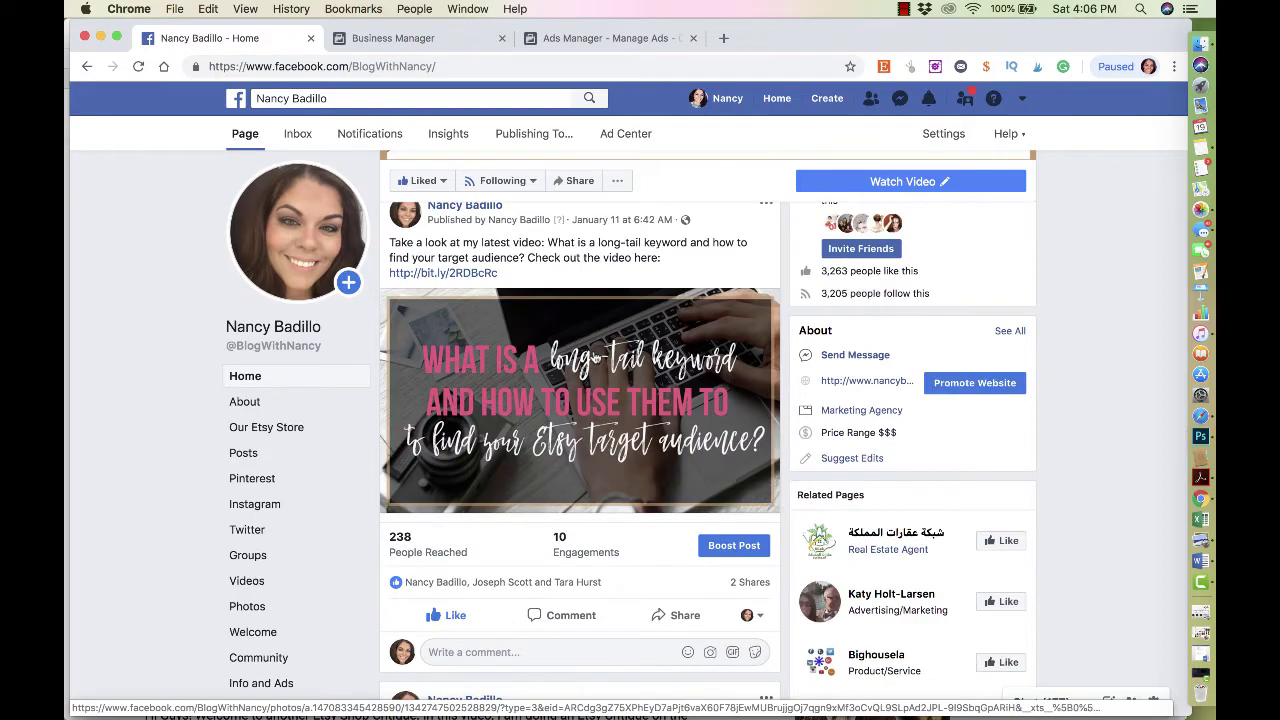
scroll(594, 357, "up", 10)
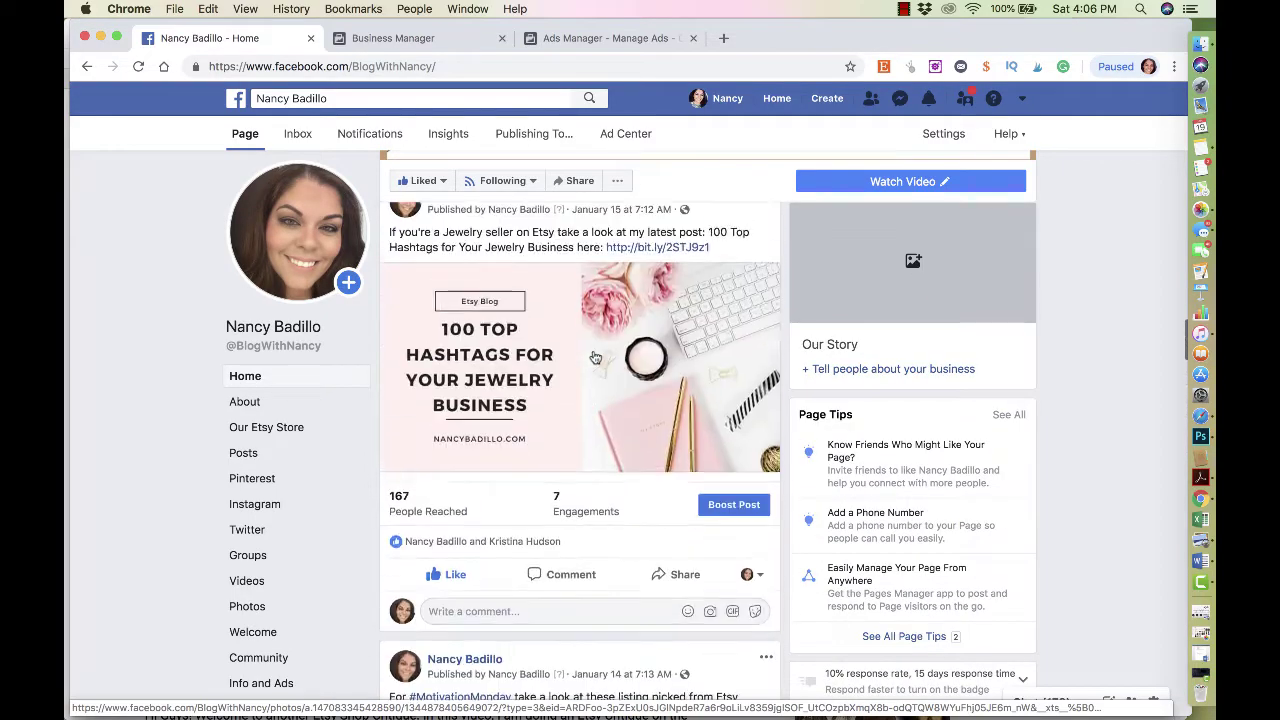
scroll(594, 357, "up", 3)
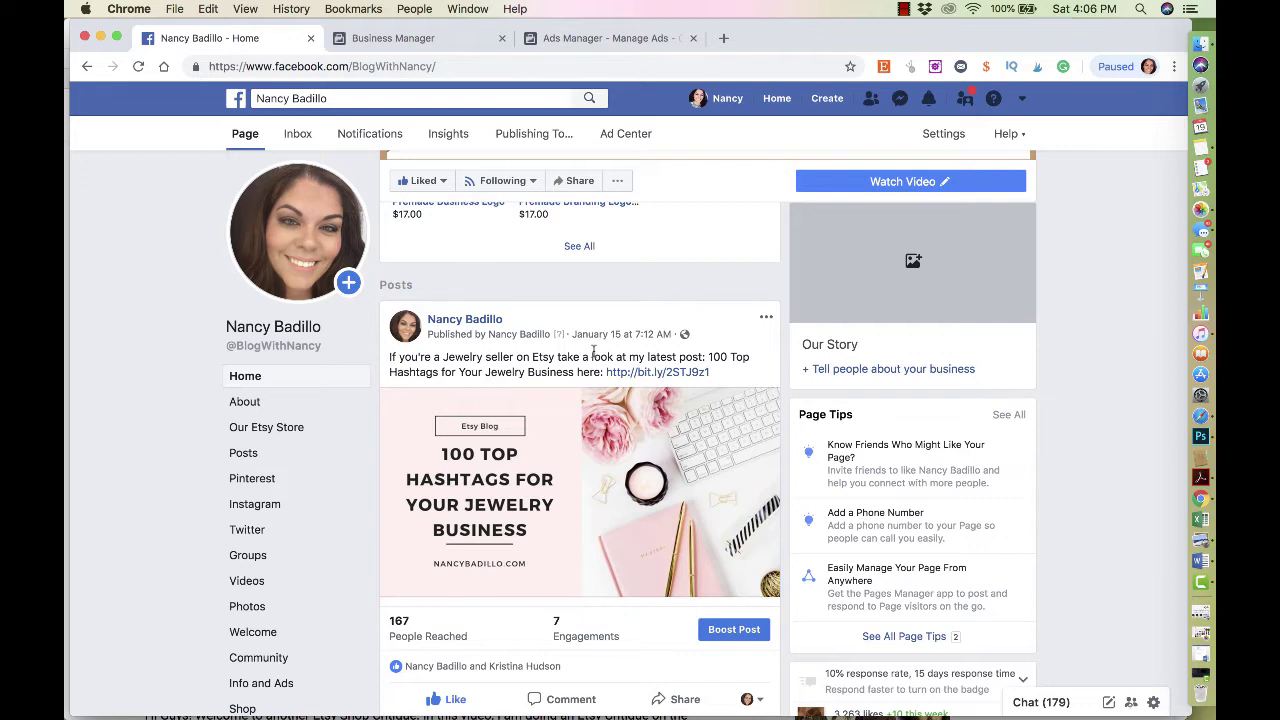
scroll(593, 350, "up", 15)
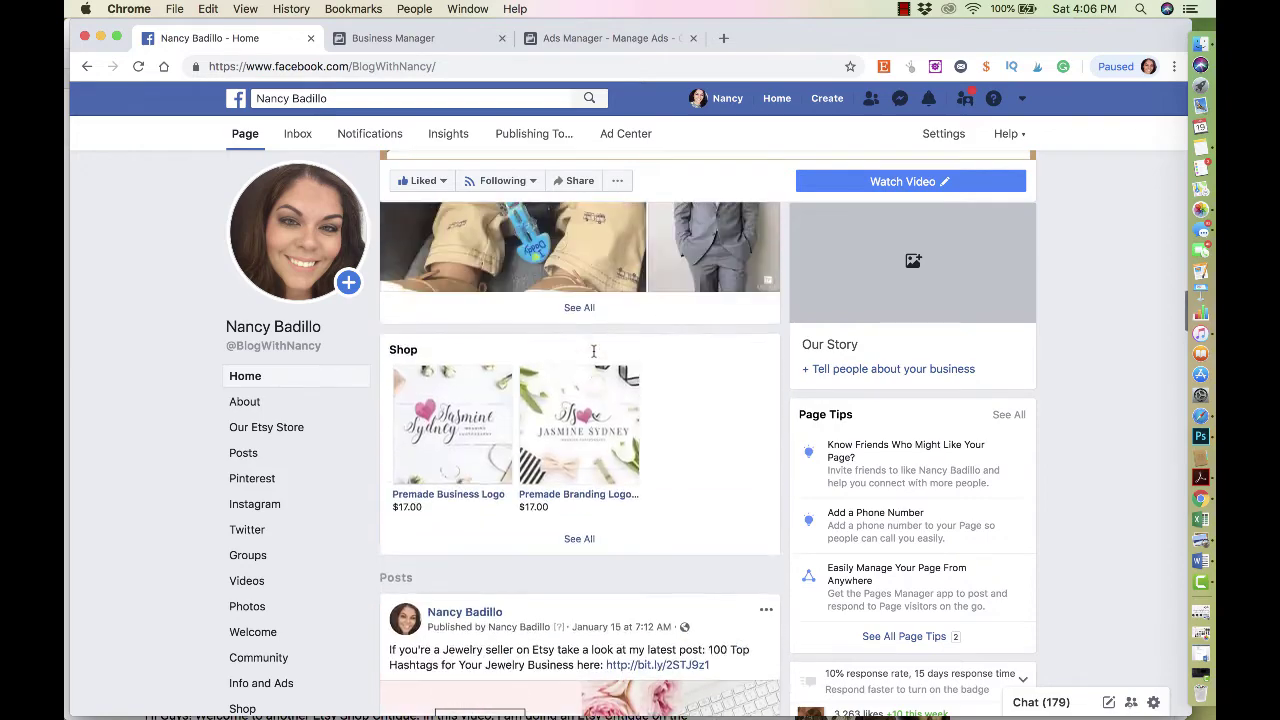
scroll(593, 354, "up", 10)
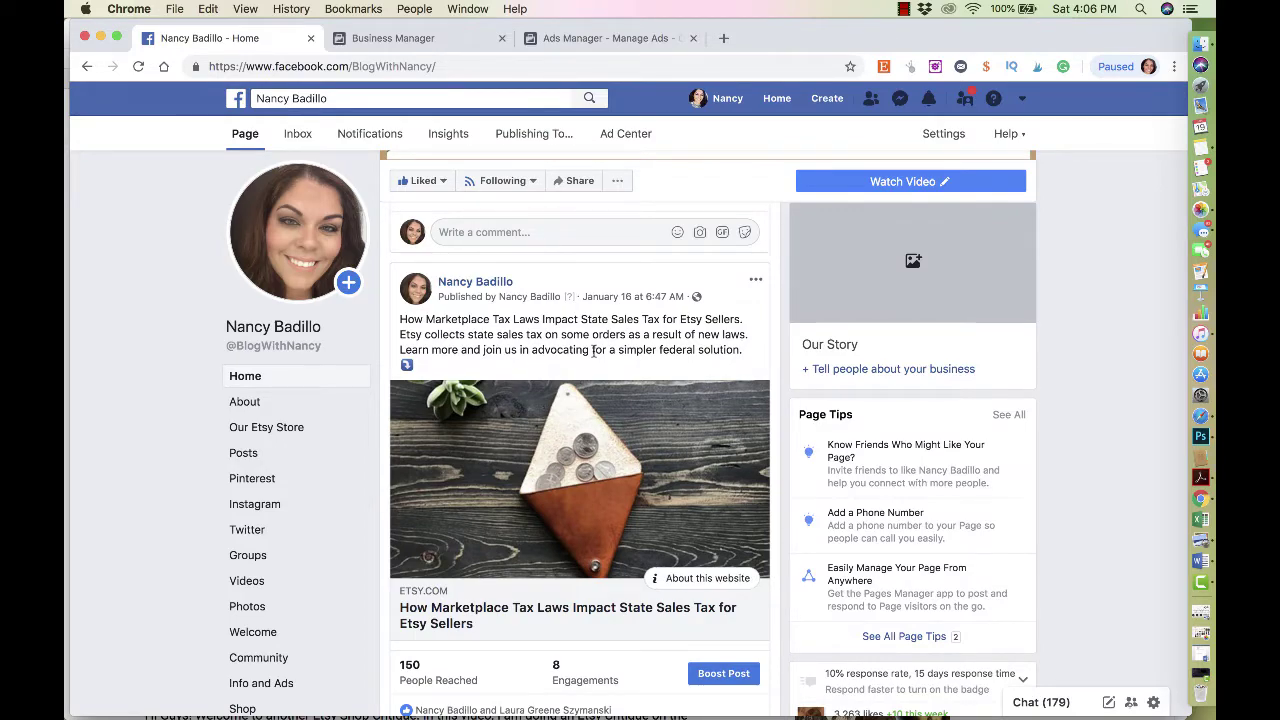
scroll(593, 350, "up", 10)
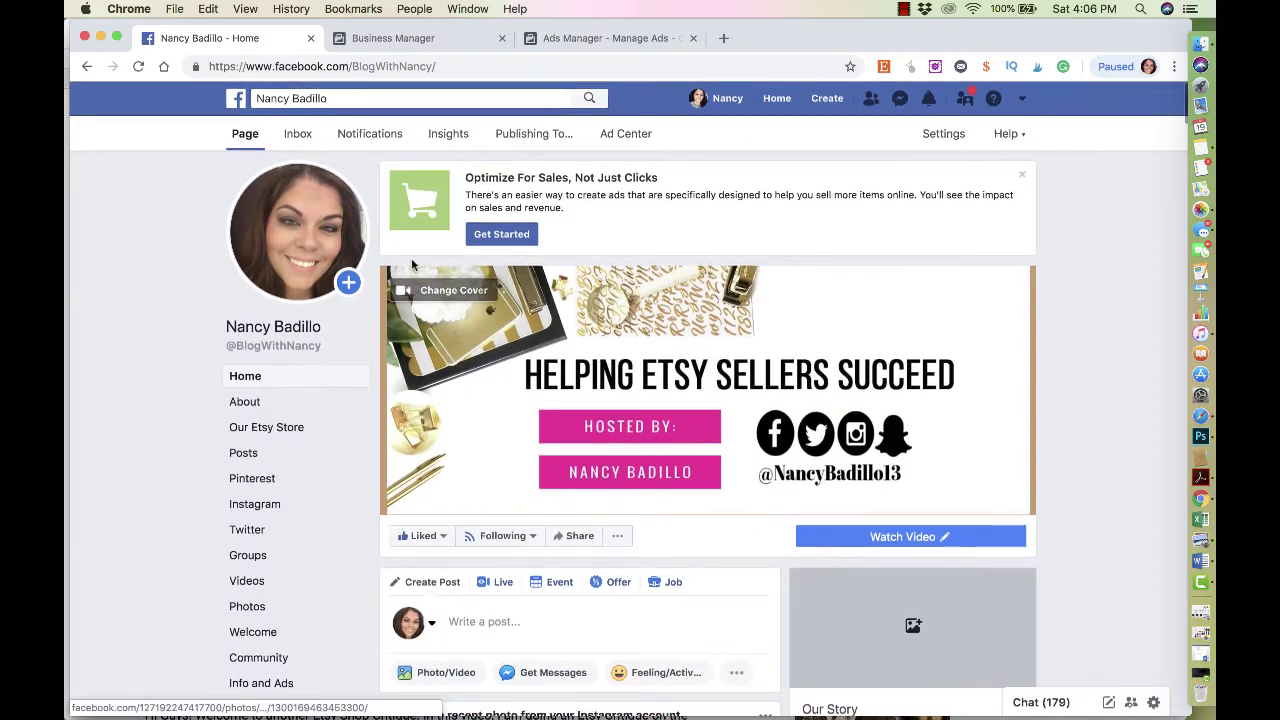
mouse_move(282, 214)
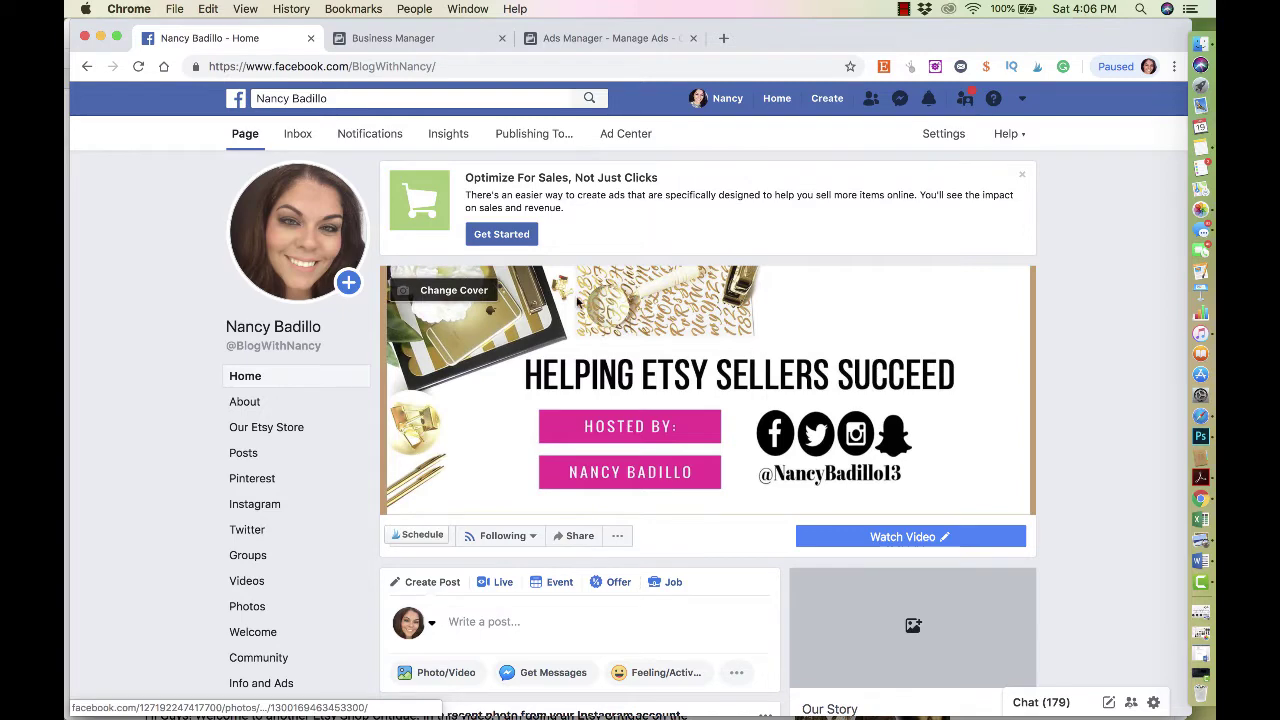
scroll(616, 362, "down", 1)
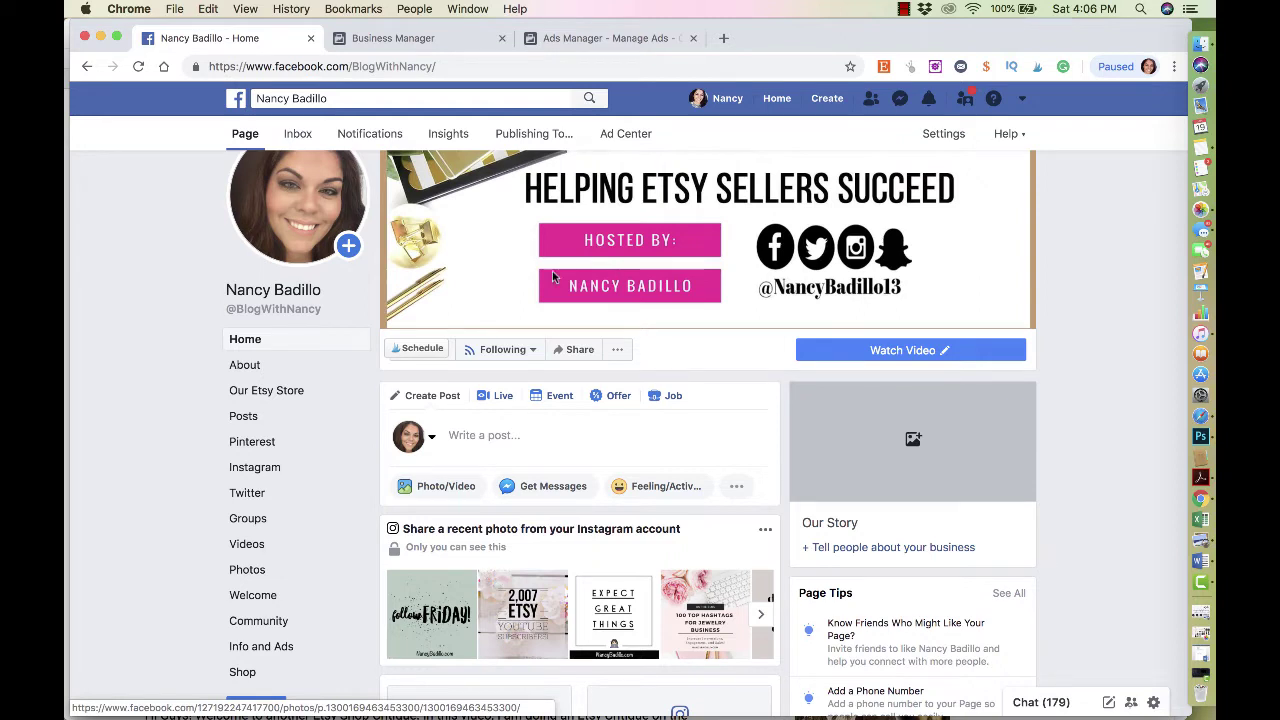
mouse_move(290, 306)
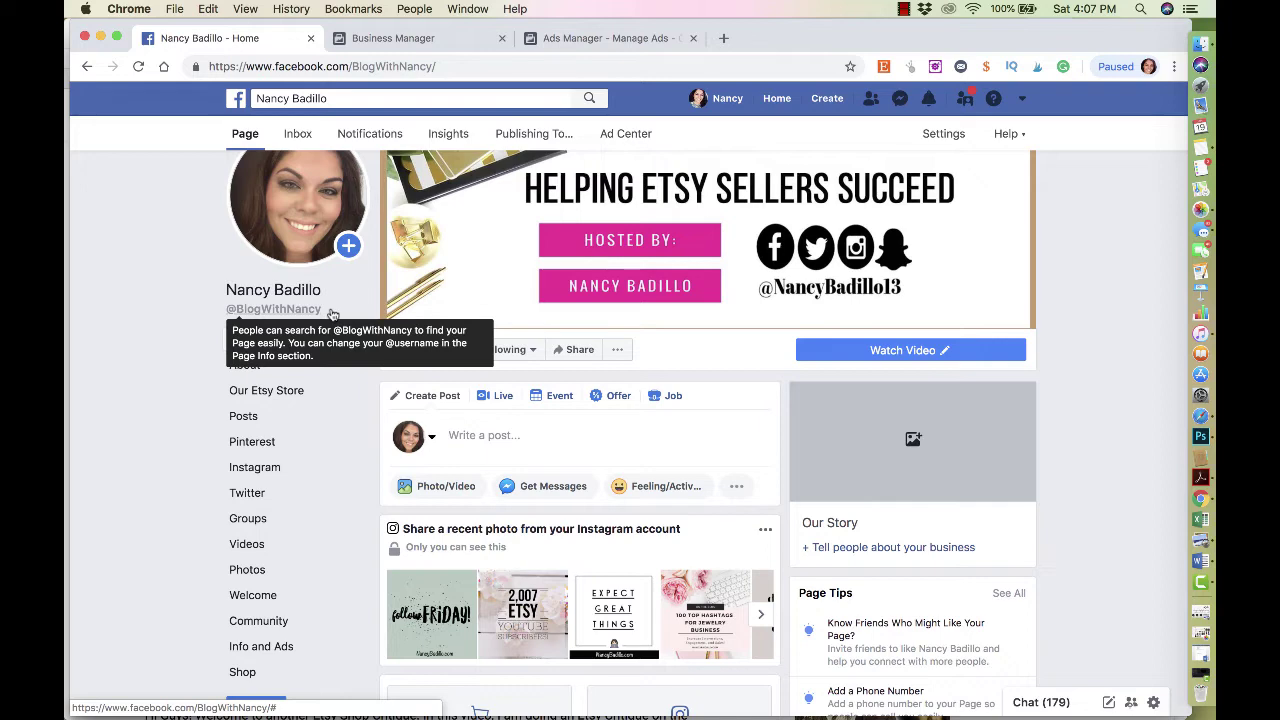
scroll(336, 435, "down", 2)
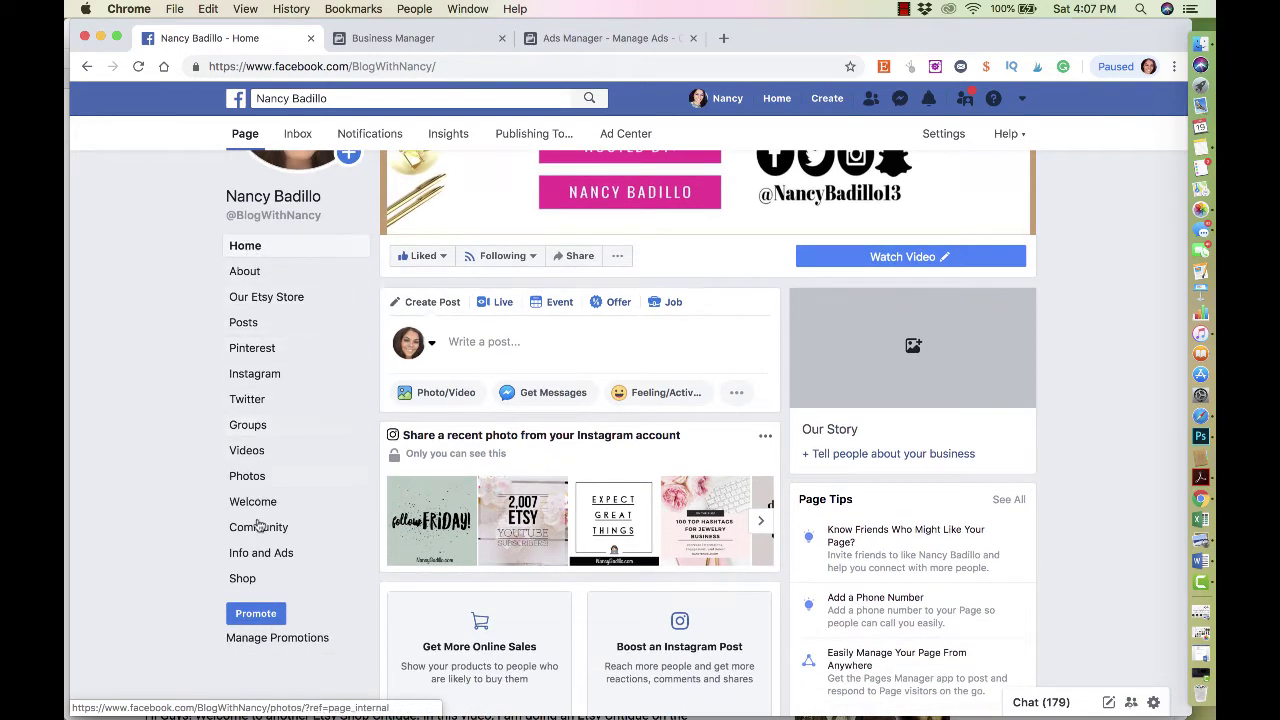
scroll(448, 367, "down", 1)
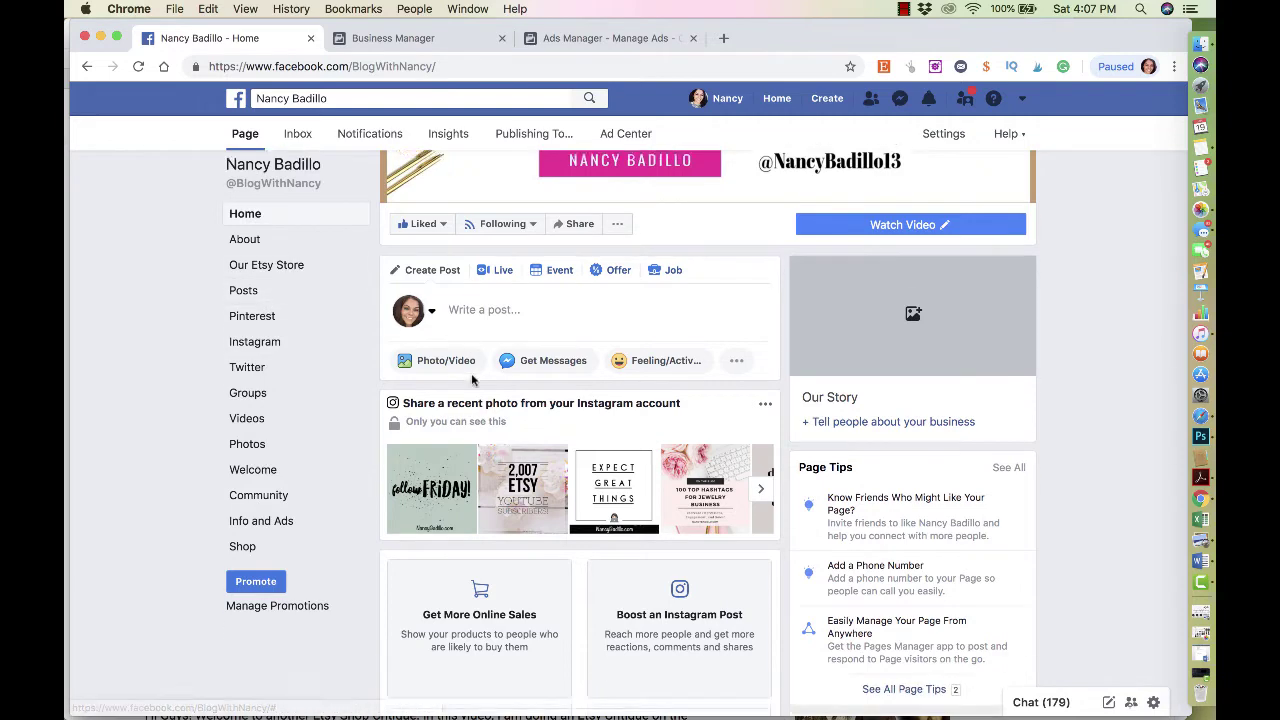
scroll(472, 375, "down", 3)
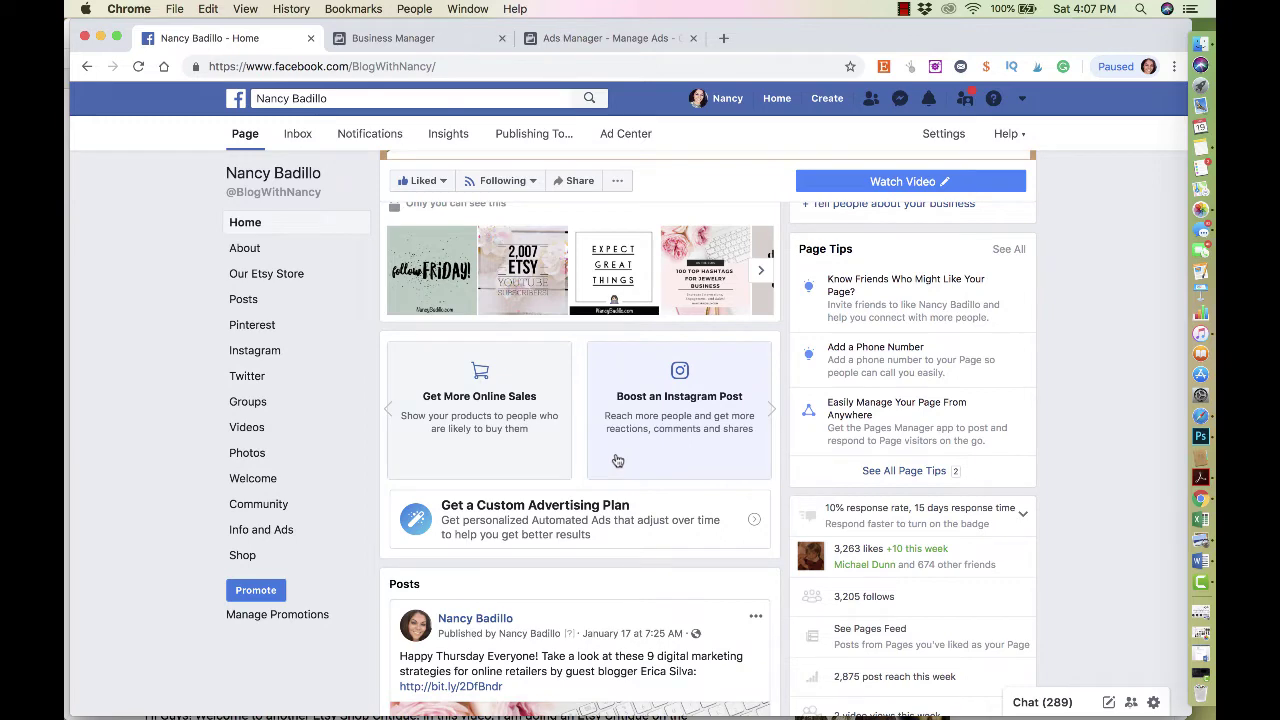
scroll(676, 405, "down", 5)
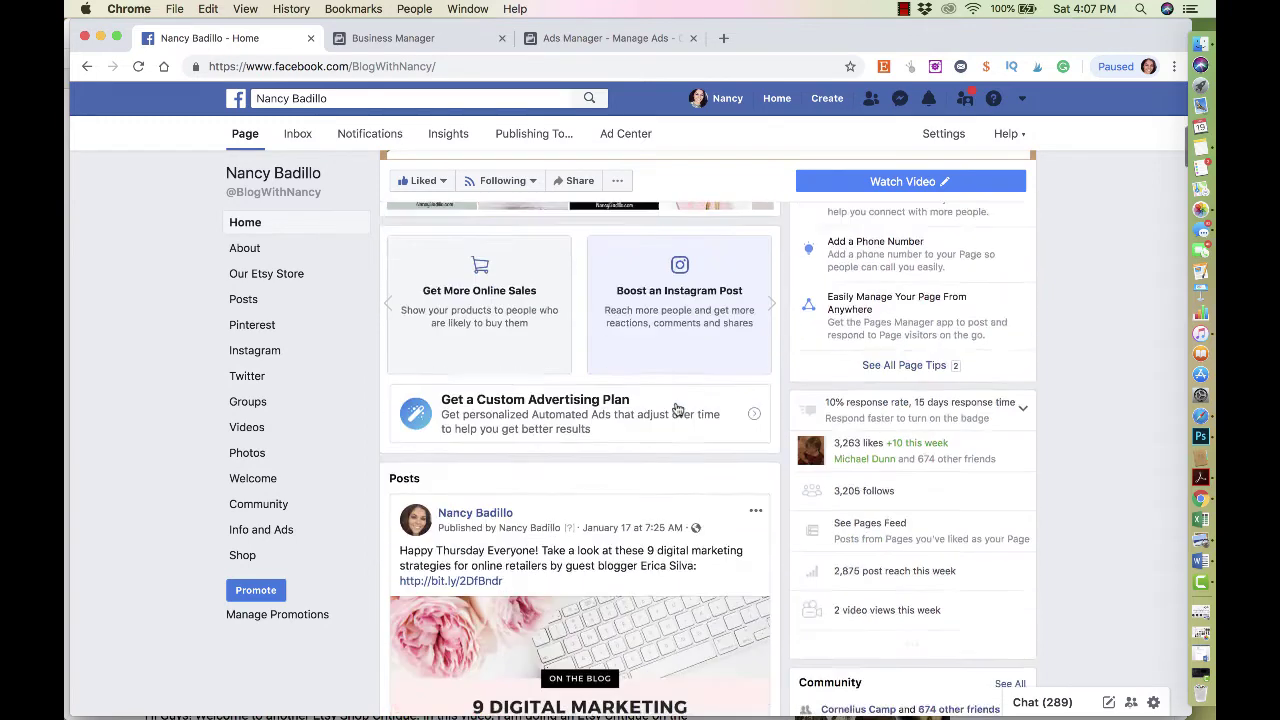
scroll(675, 405, "down", 3)
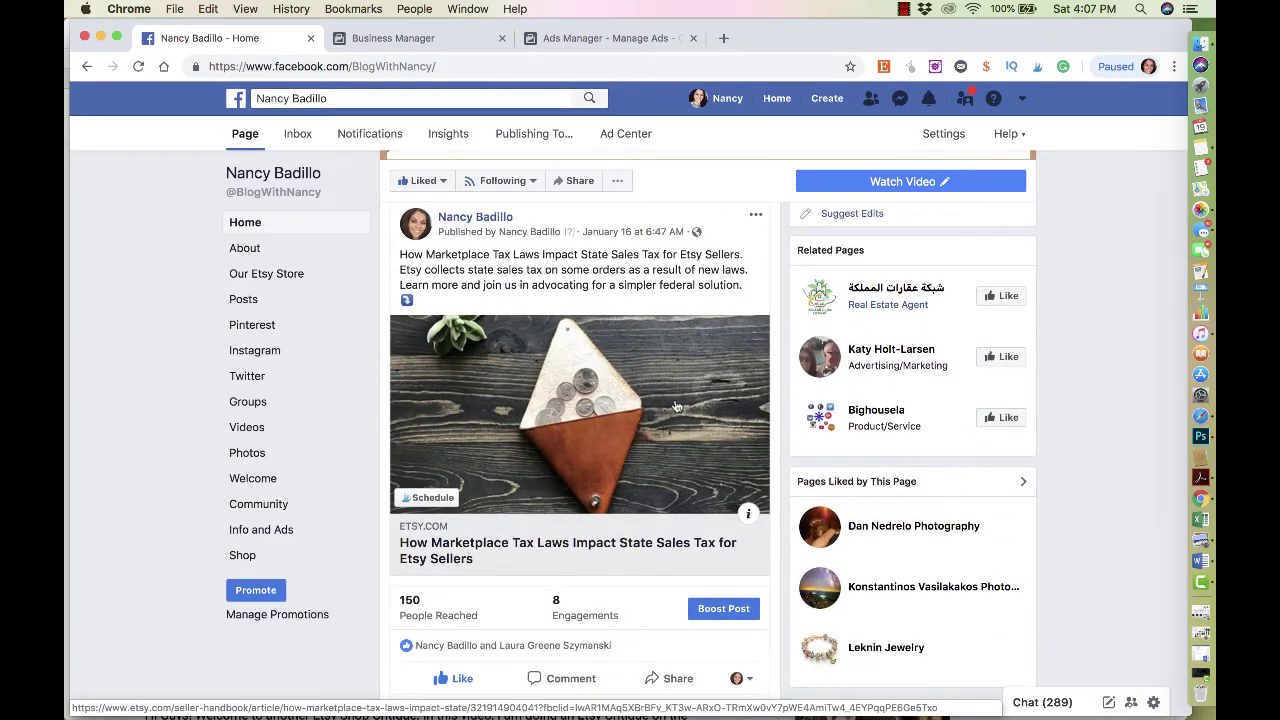
scroll(676, 405, "up", 8)
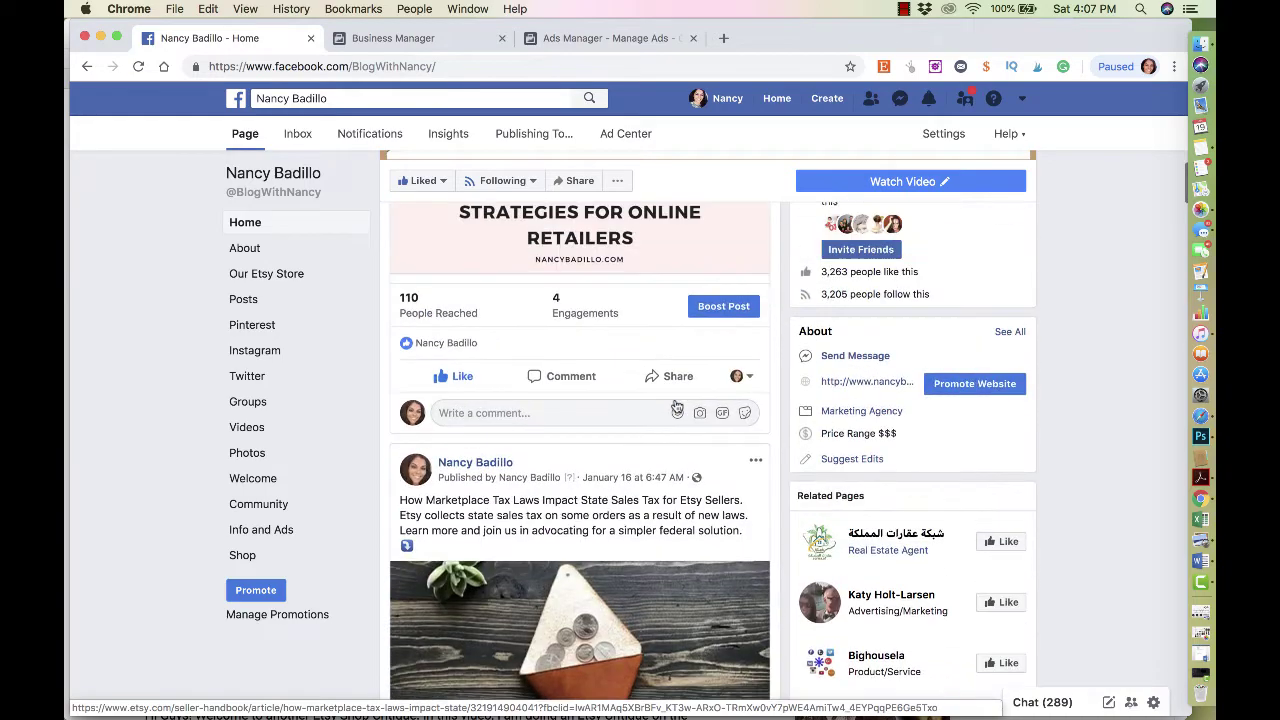
scroll(675, 404, "down", 12)
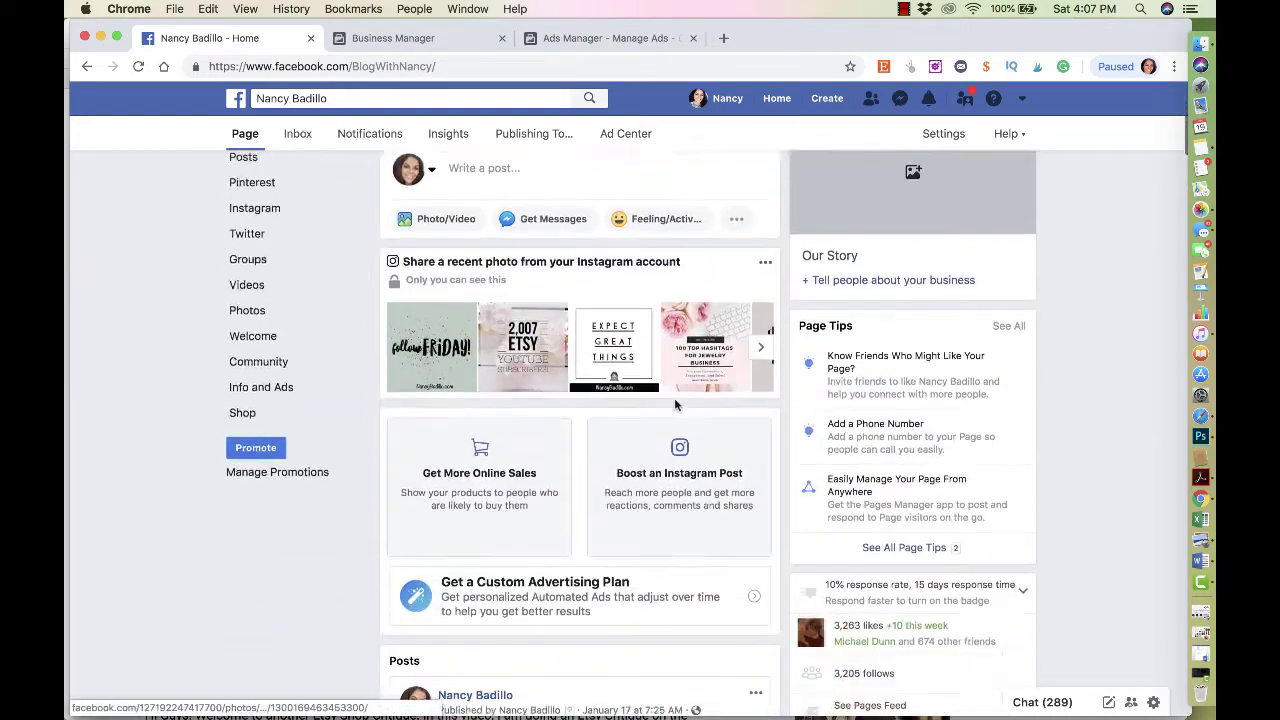
scroll(675, 404, "down", 10)
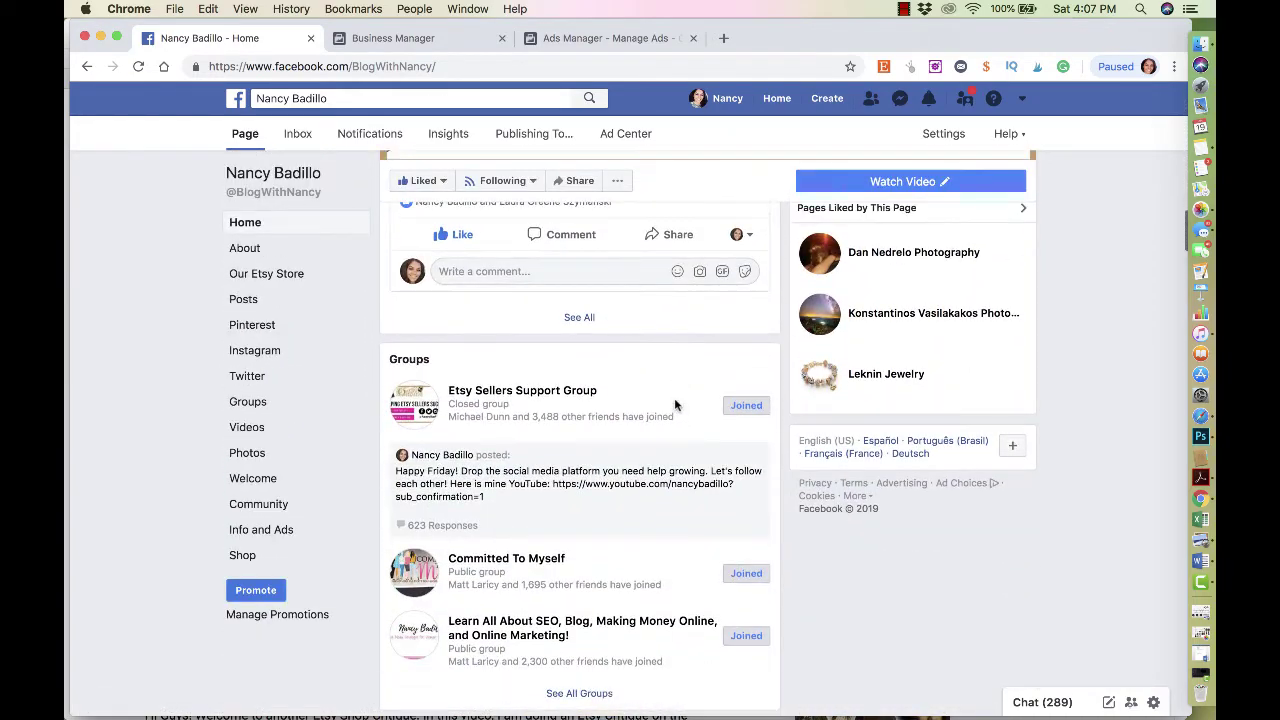
scroll(676, 405, "down", 10)
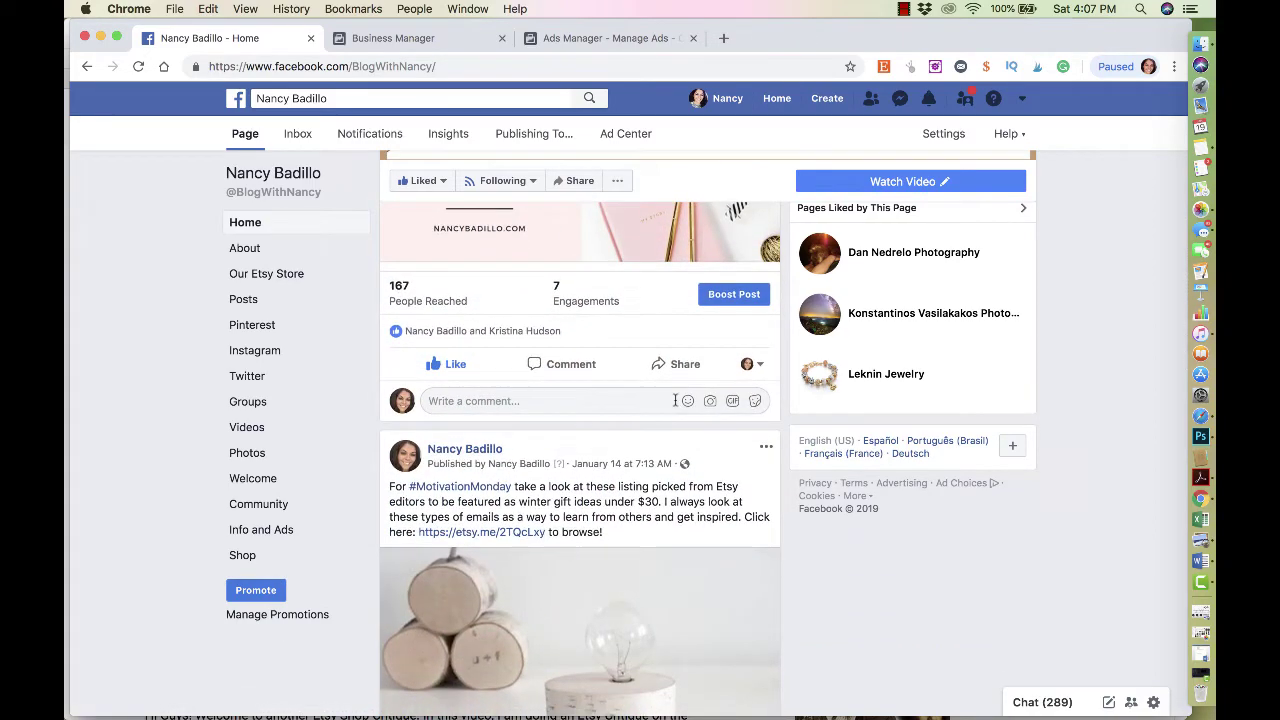
scroll(675, 400, "up", 20)
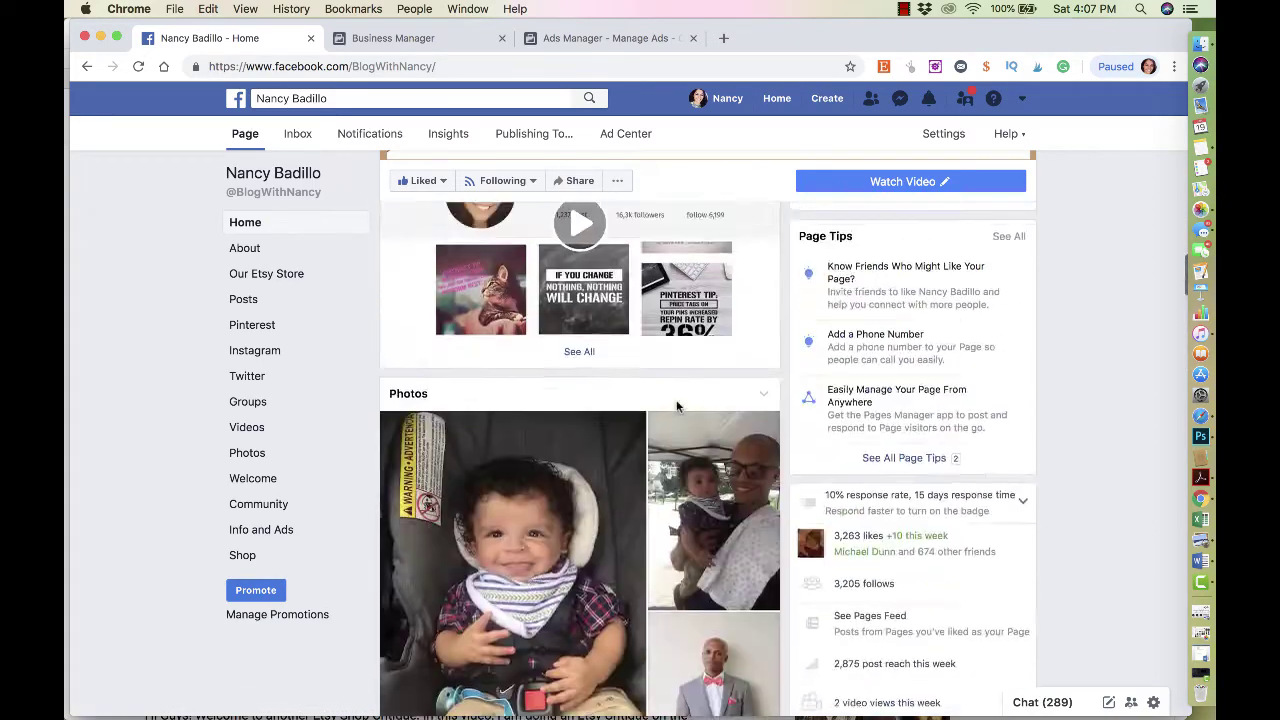
scroll(676, 405, "up", 4)
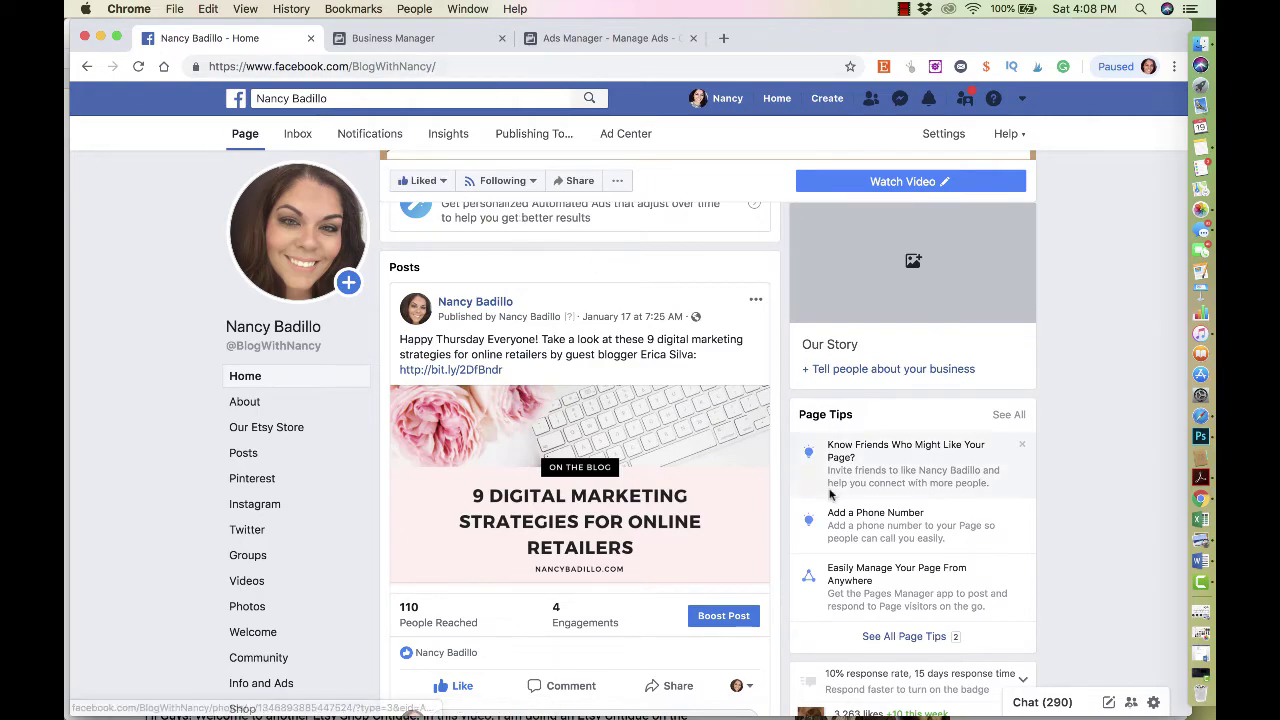
scroll(829, 490, "down", 10)
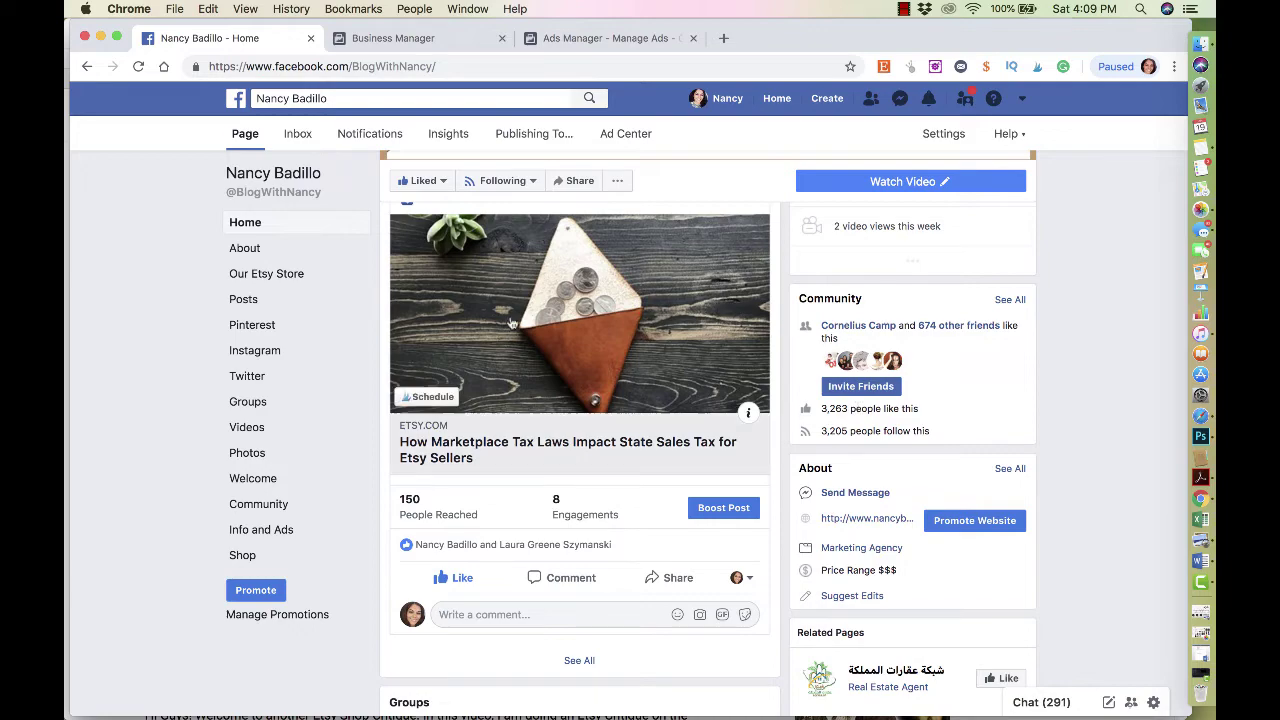
Go to the Business Manager home page and open the Blog ad account in Ads Manager.
scroll(510, 318, "up", 10)
scroll(510, 318, "up", 2)
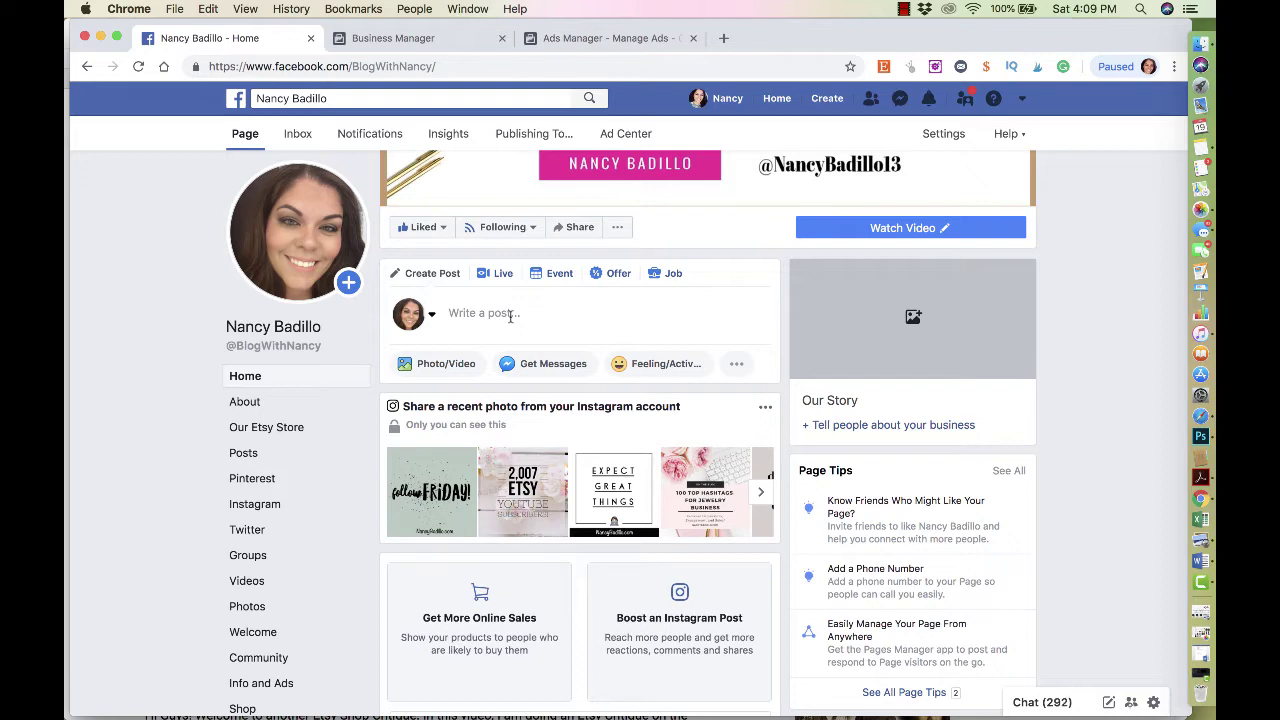
scroll(510, 316, "up", 5)
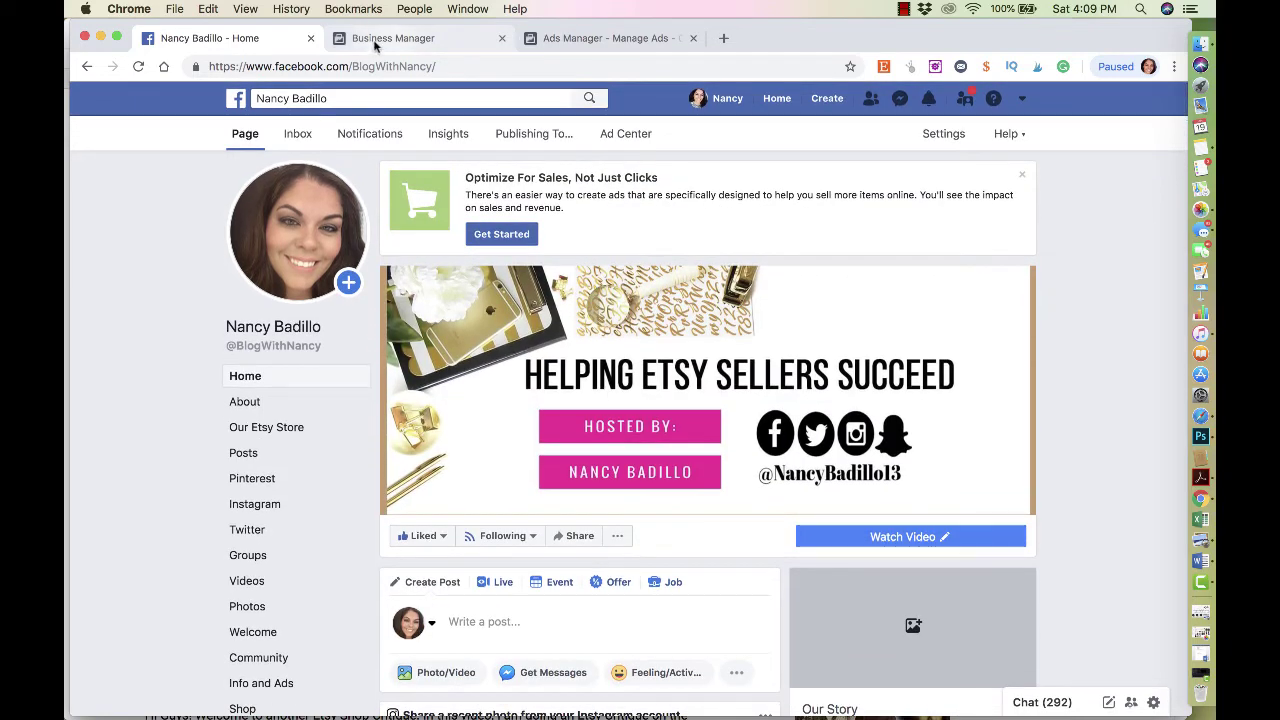
left_click(376, 41)
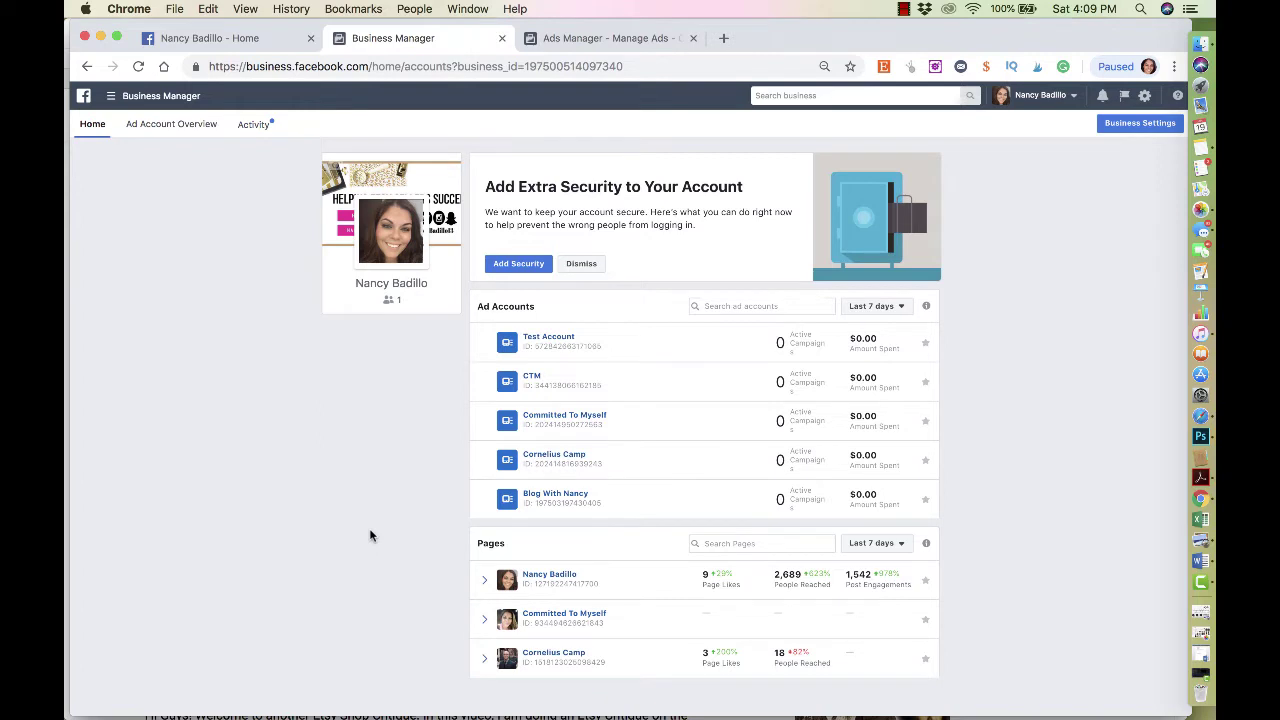
left_click(548, 500)
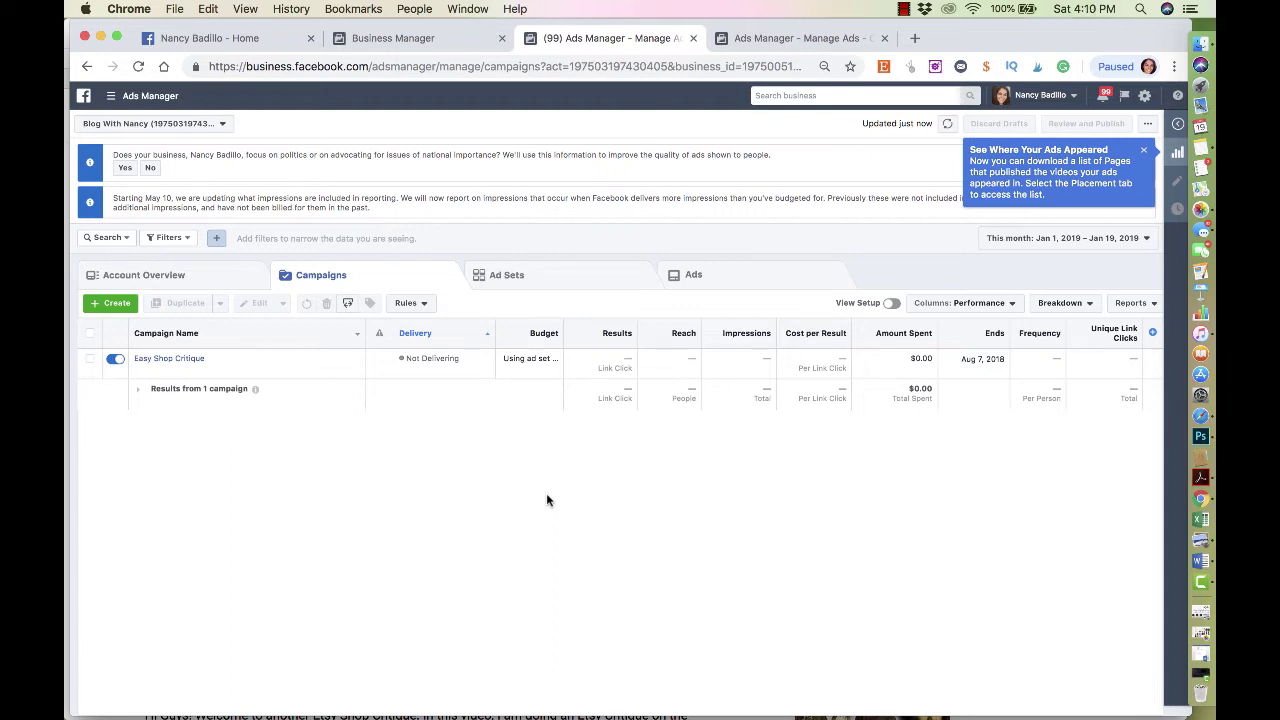
Create a new campaign, discard the earlier draft, and pick the Engagement objective.
left_click(115, 305)
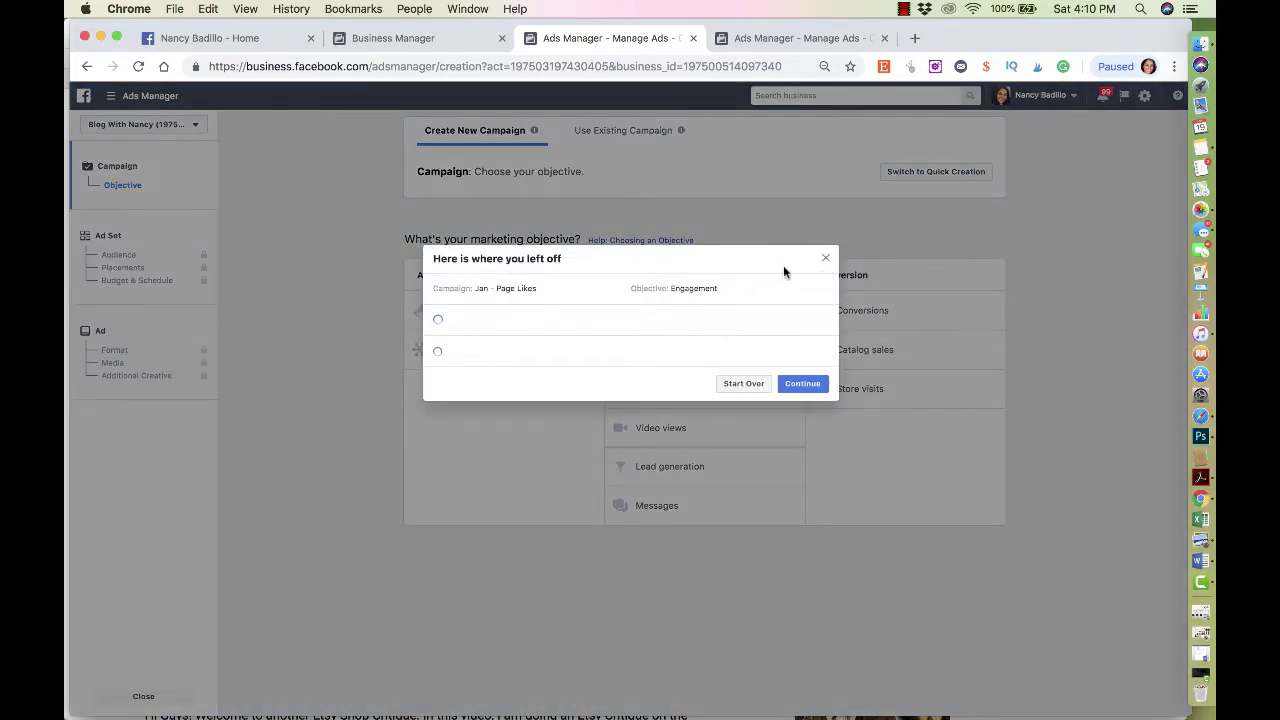
left_click(751, 558)
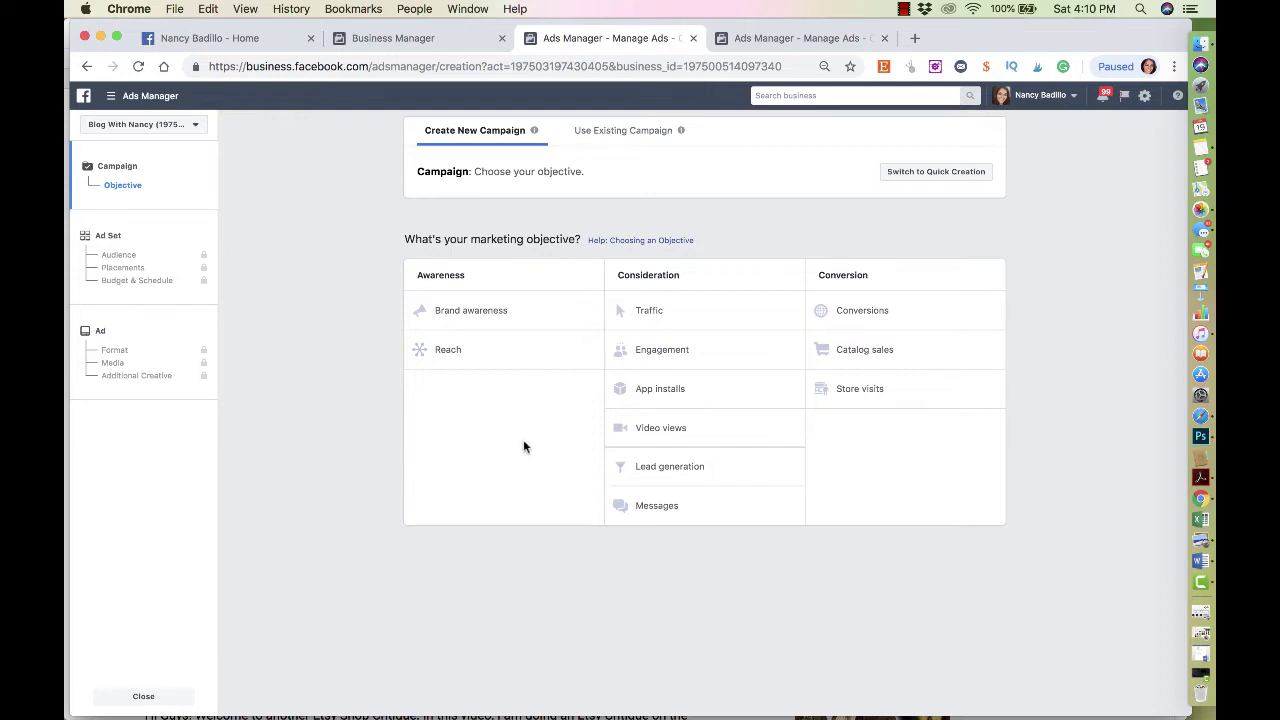
left_click(666, 352)
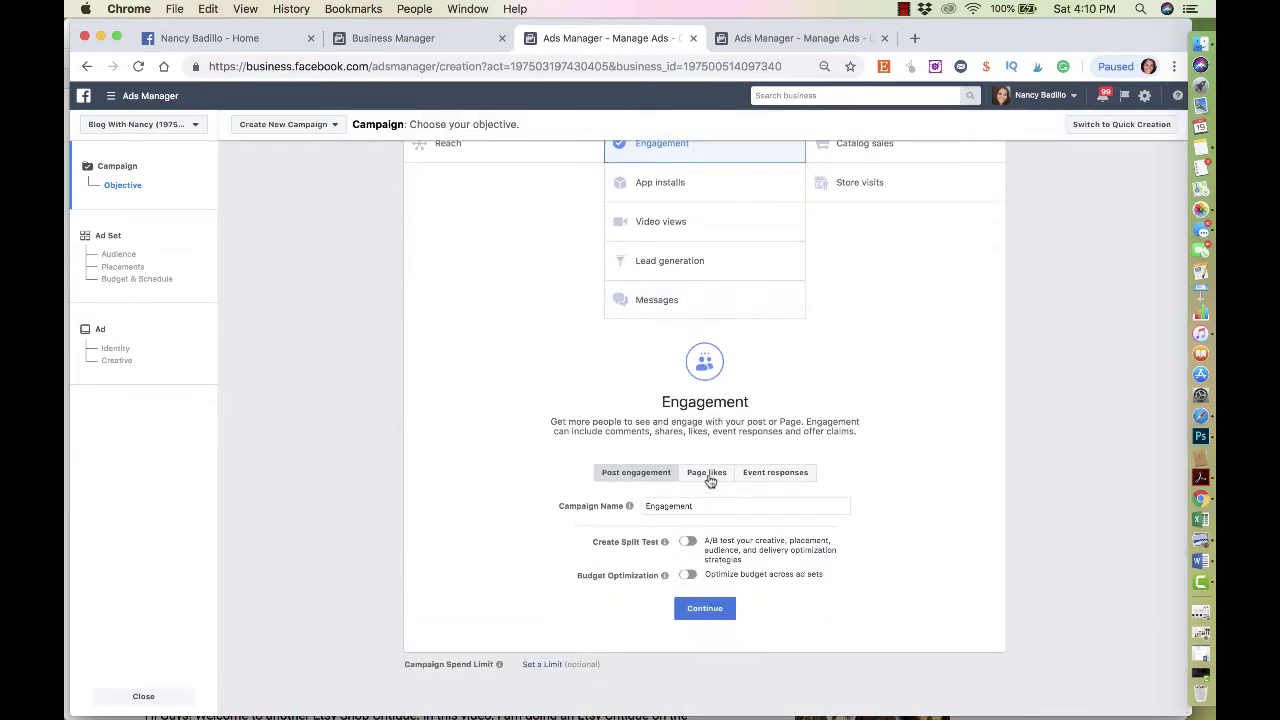
Set the engagement type to Page likes and rename the campaign 'Jan - Facebook Likes'.
left_click(707, 474)
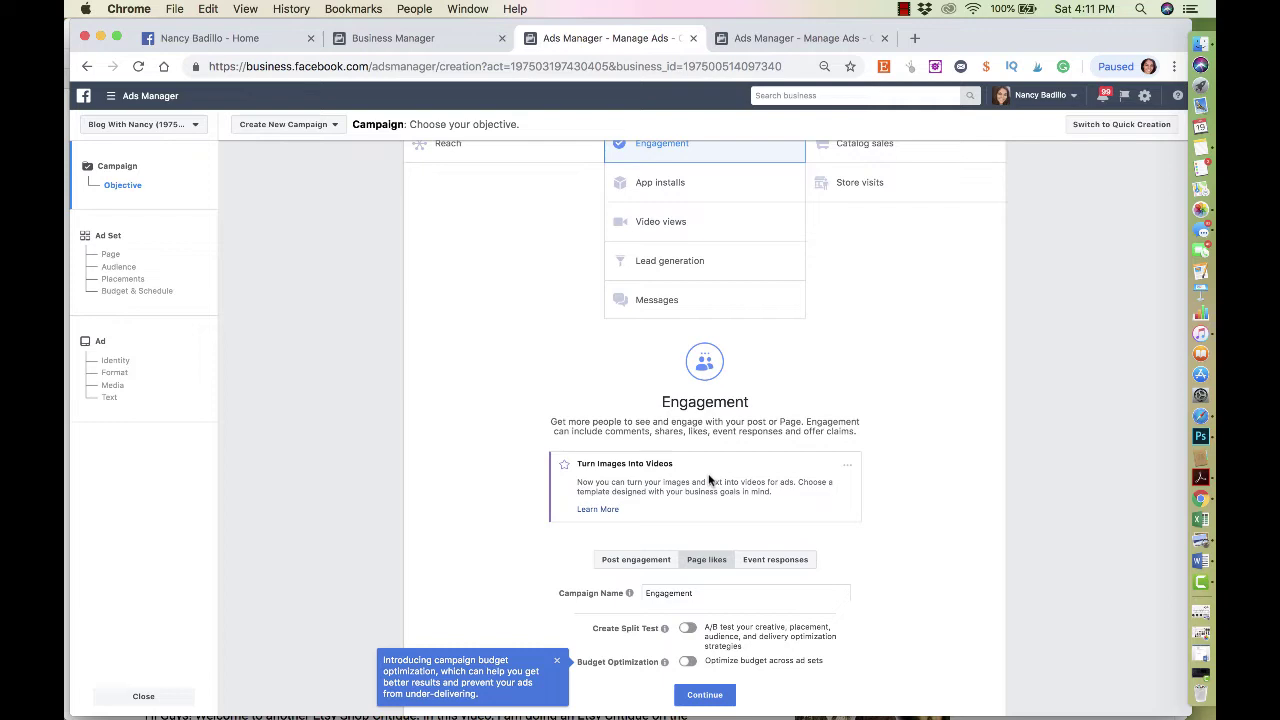
scroll(709, 480, "down", 2)
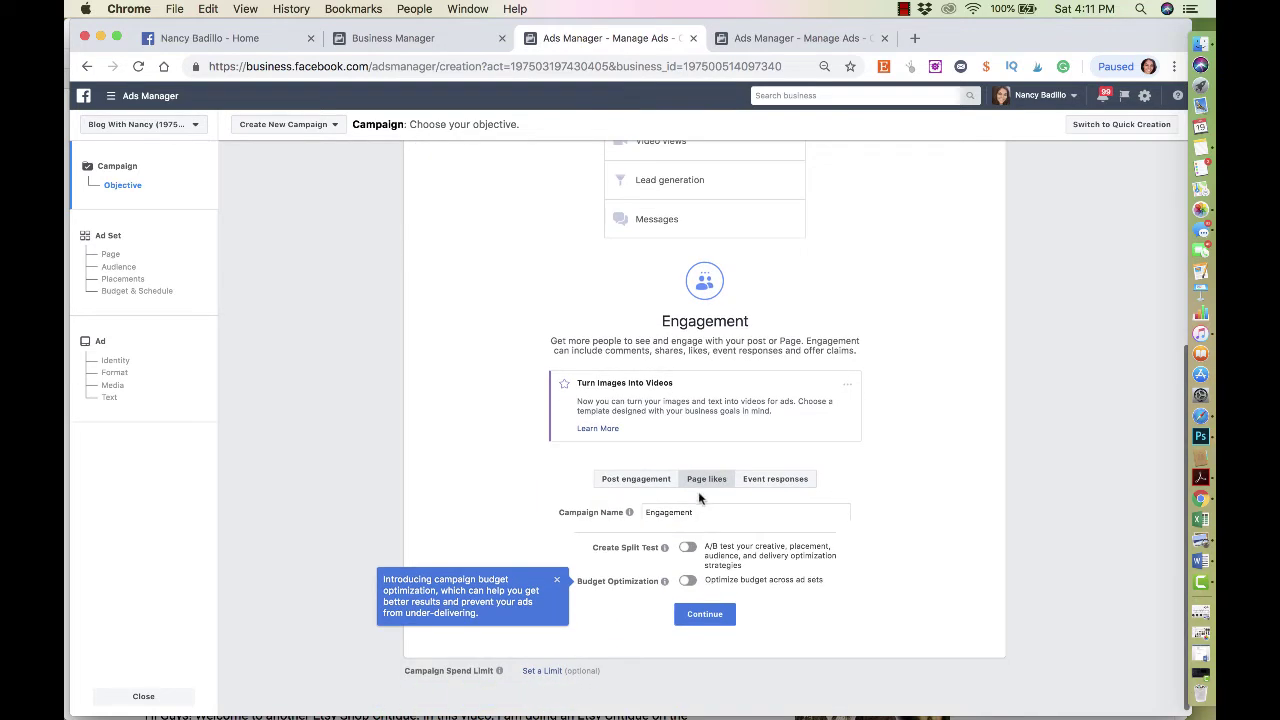
double_click(701, 514)
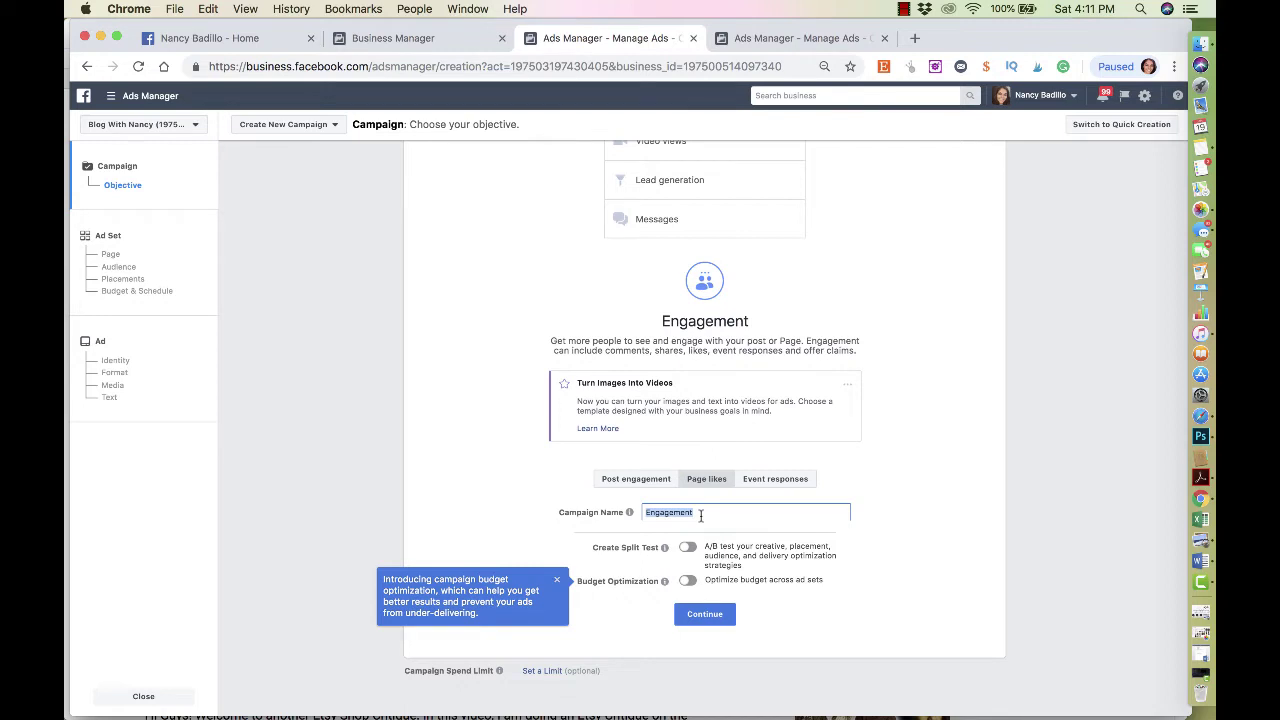
key("BackSpace")
type("Jan - Facebook Likes")
Continue to the ad set and rename it from 'US - 18+' to 'Page Likes'.
left_click(715, 622)
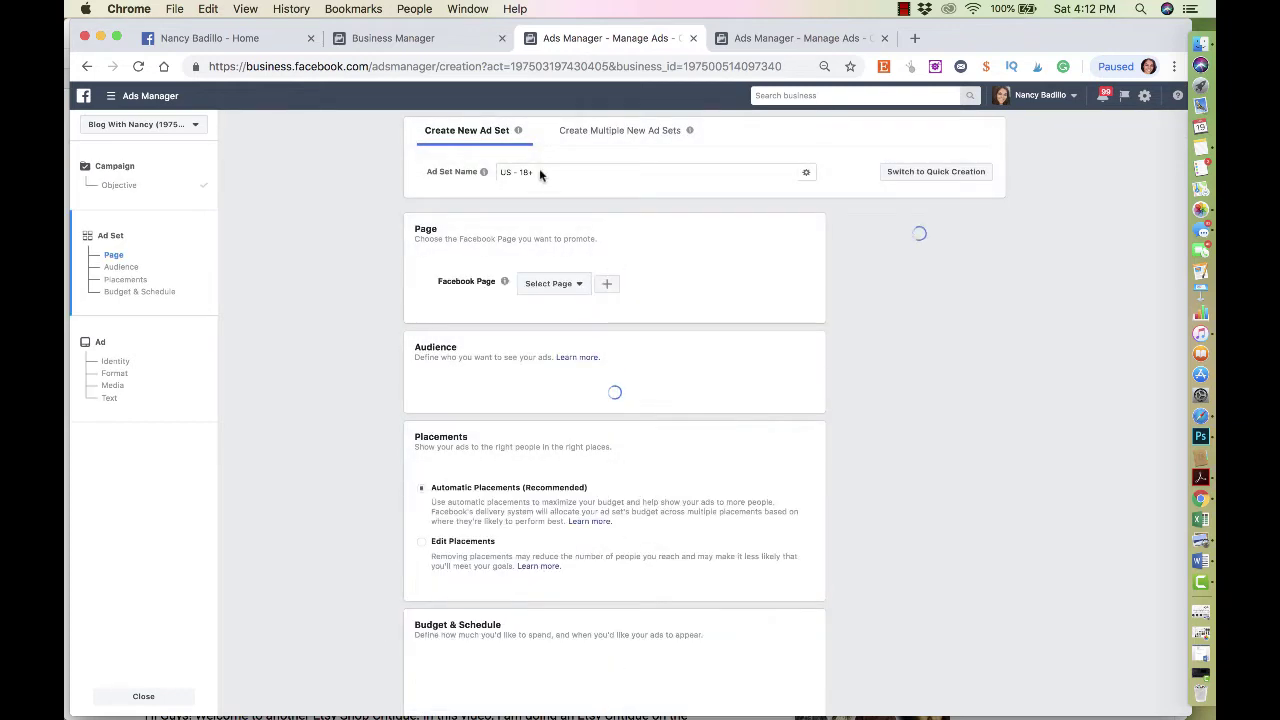
left_click(539, 171)
triple_click(539, 171)
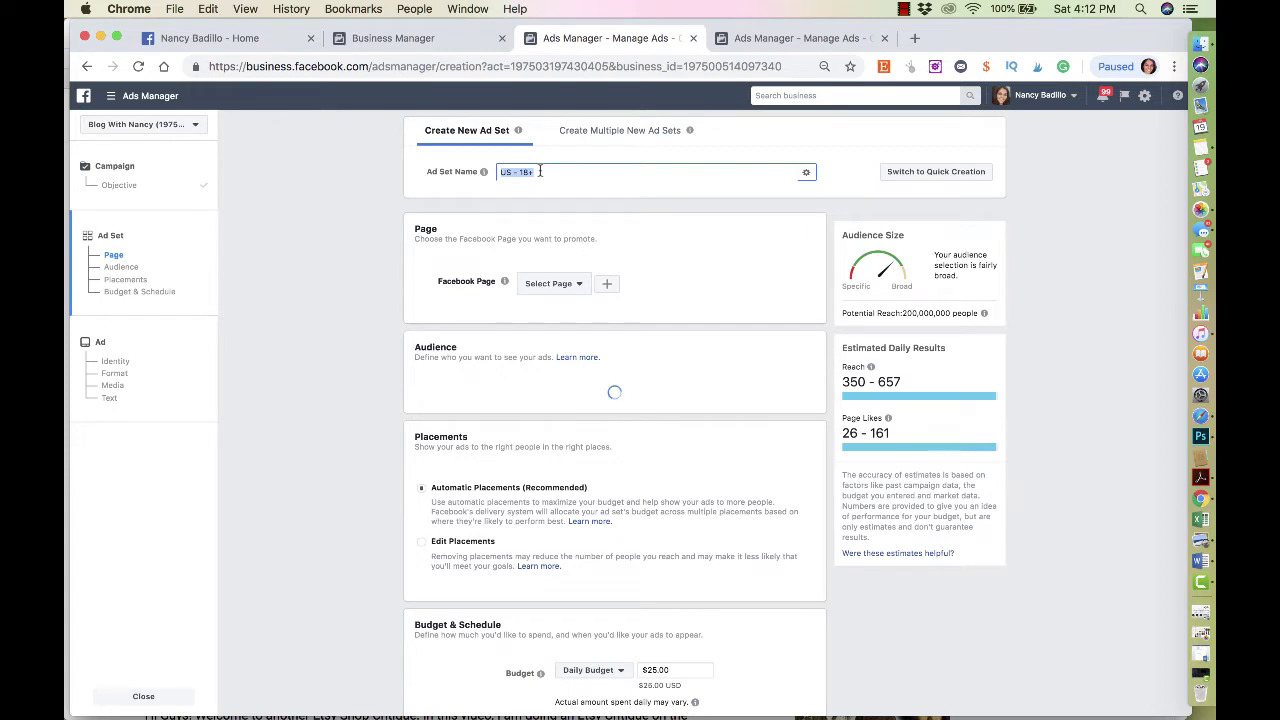
type("Pa")
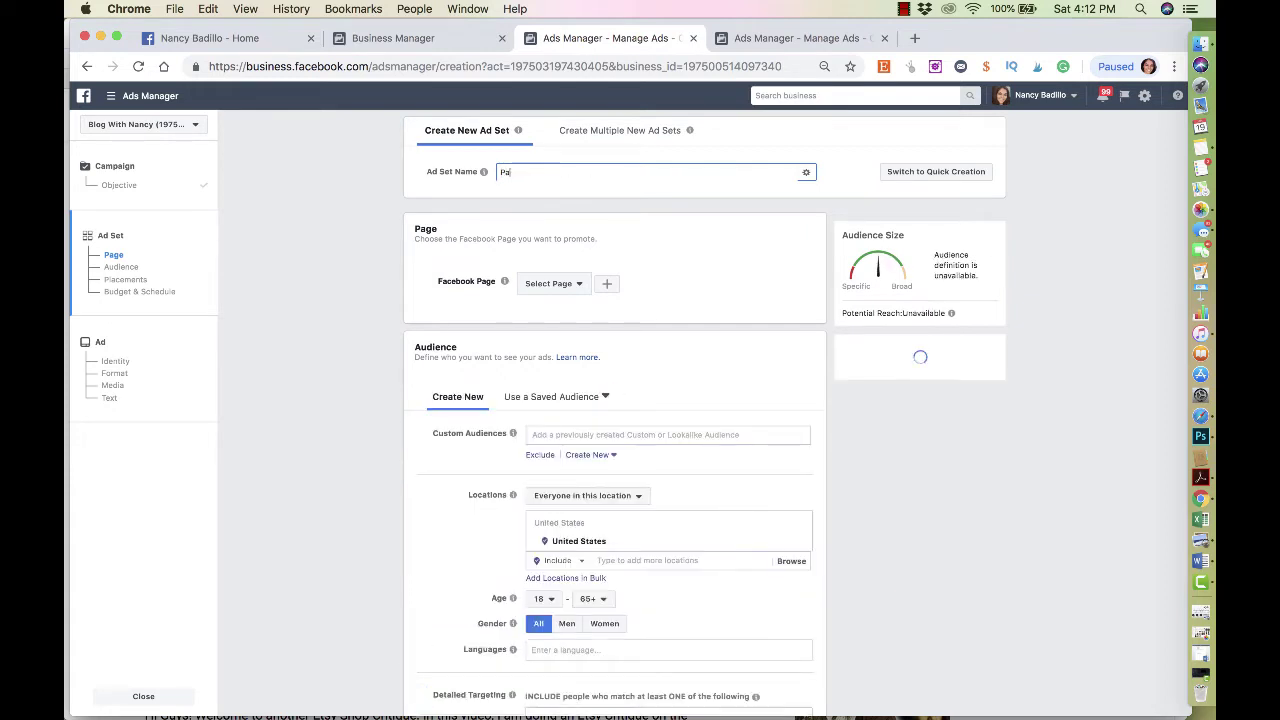
type("ge Likes")
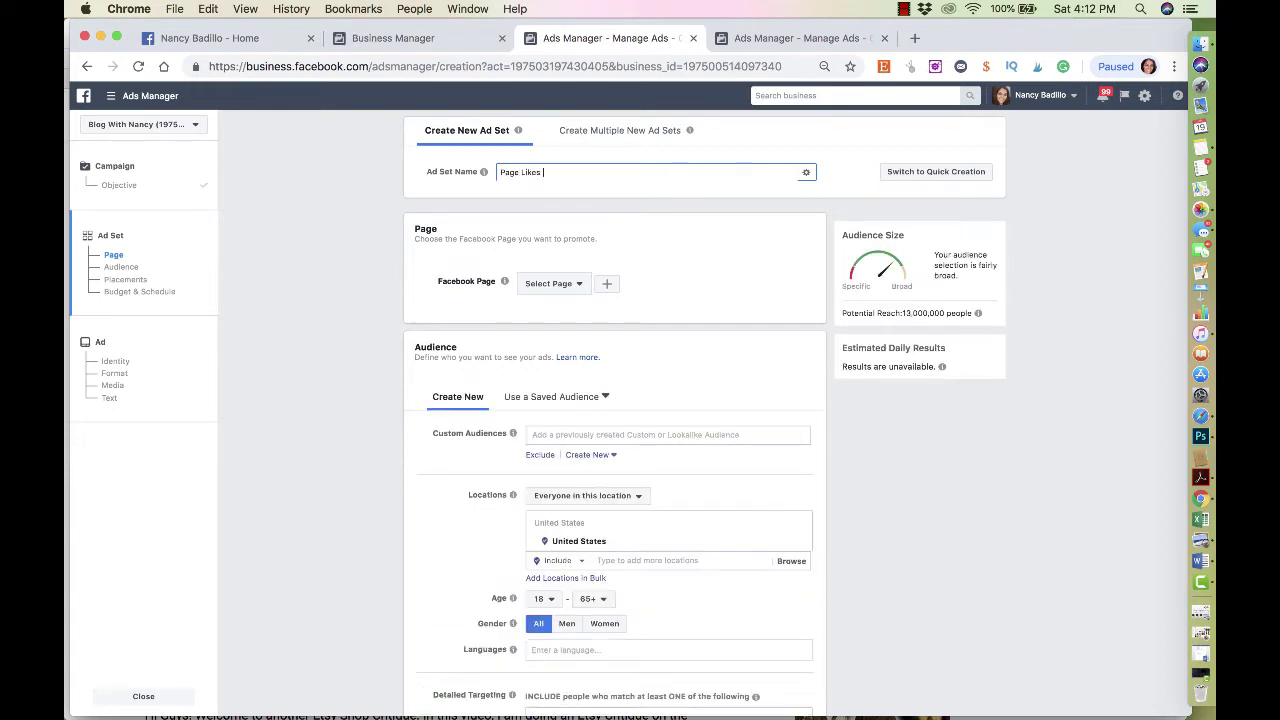
Choose the blog's own Facebook Page from the business's Pages as the Page to promote.
scroll(420, 452, "down", 1)
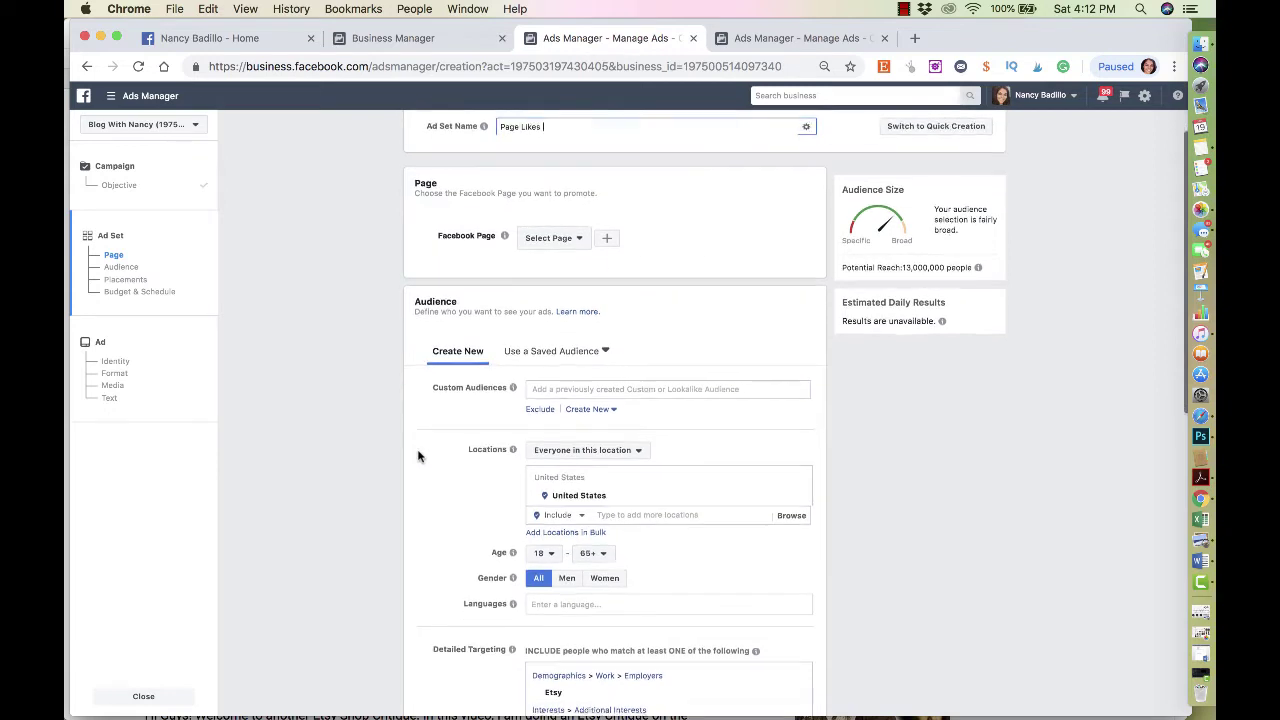
left_click(571, 247)
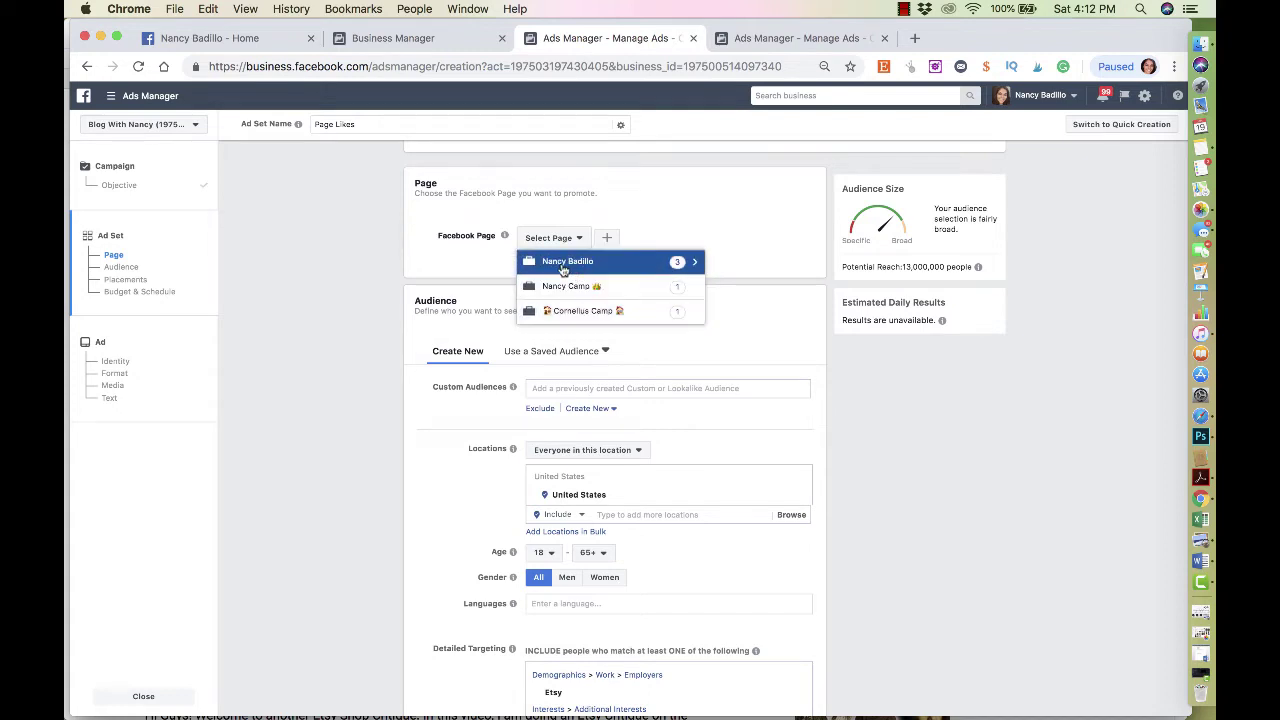
left_click(568, 263)
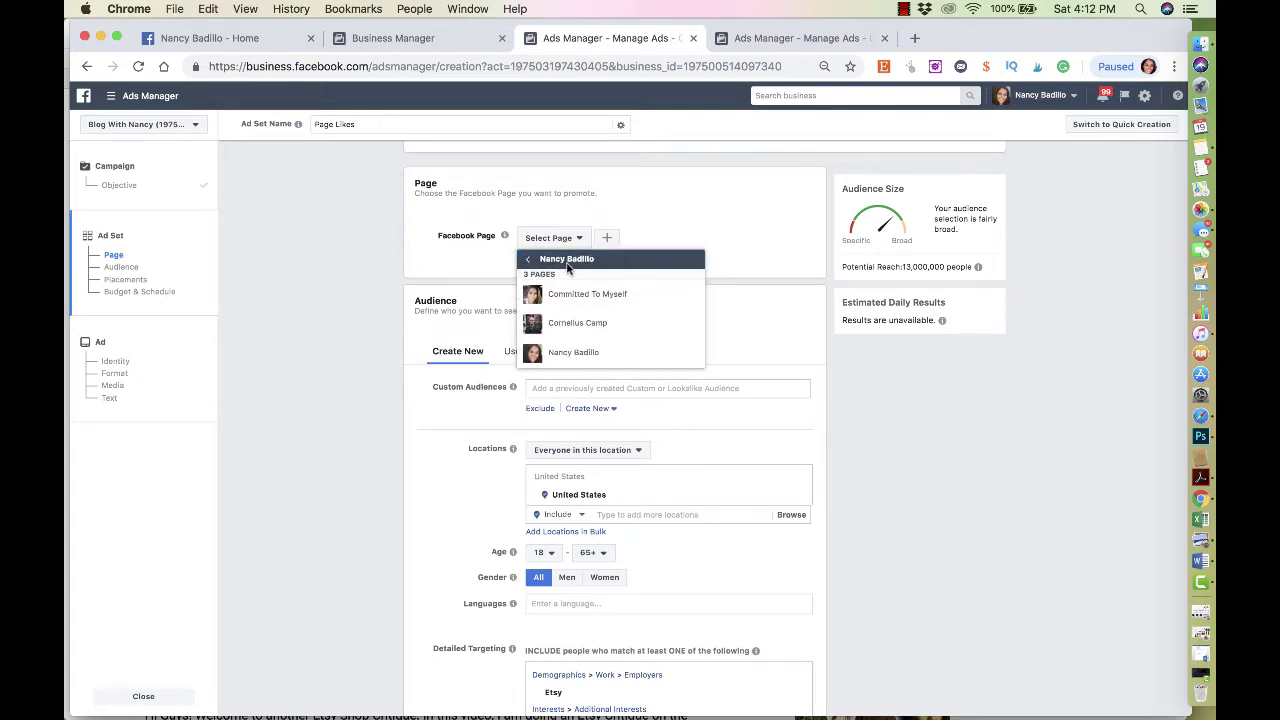
left_click(571, 354)
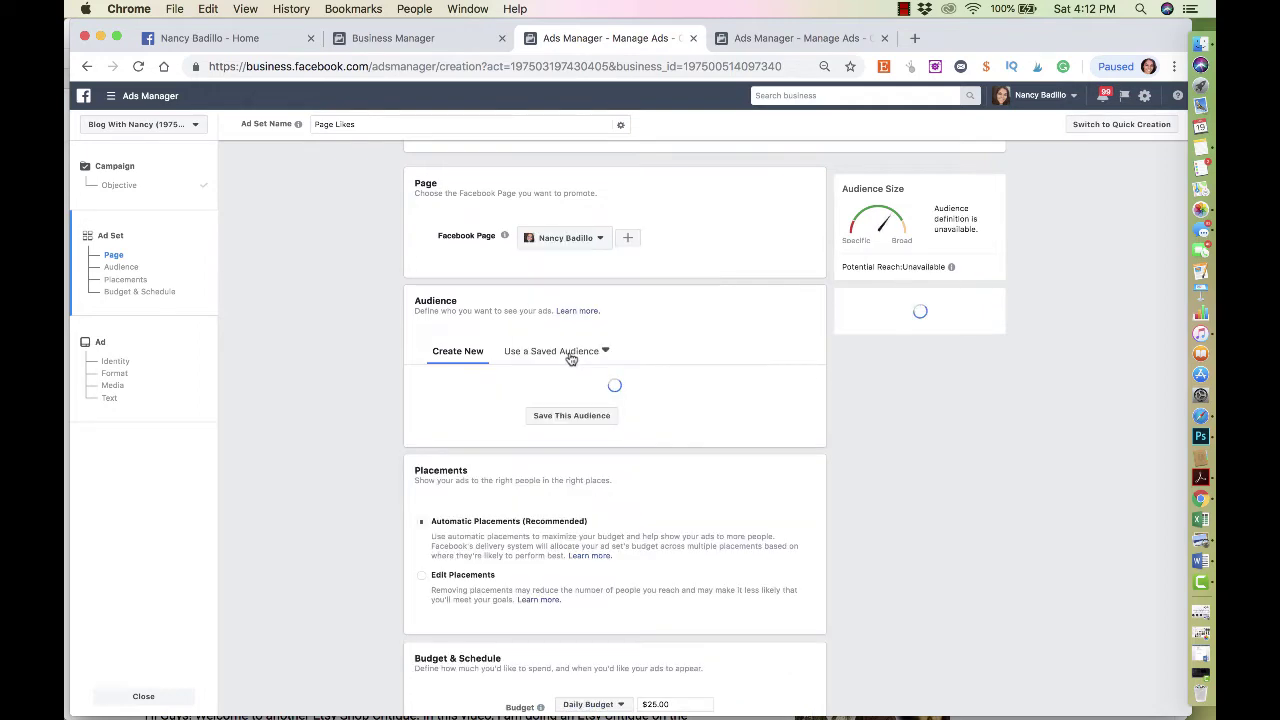
scroll(409, 468, "down", 3)
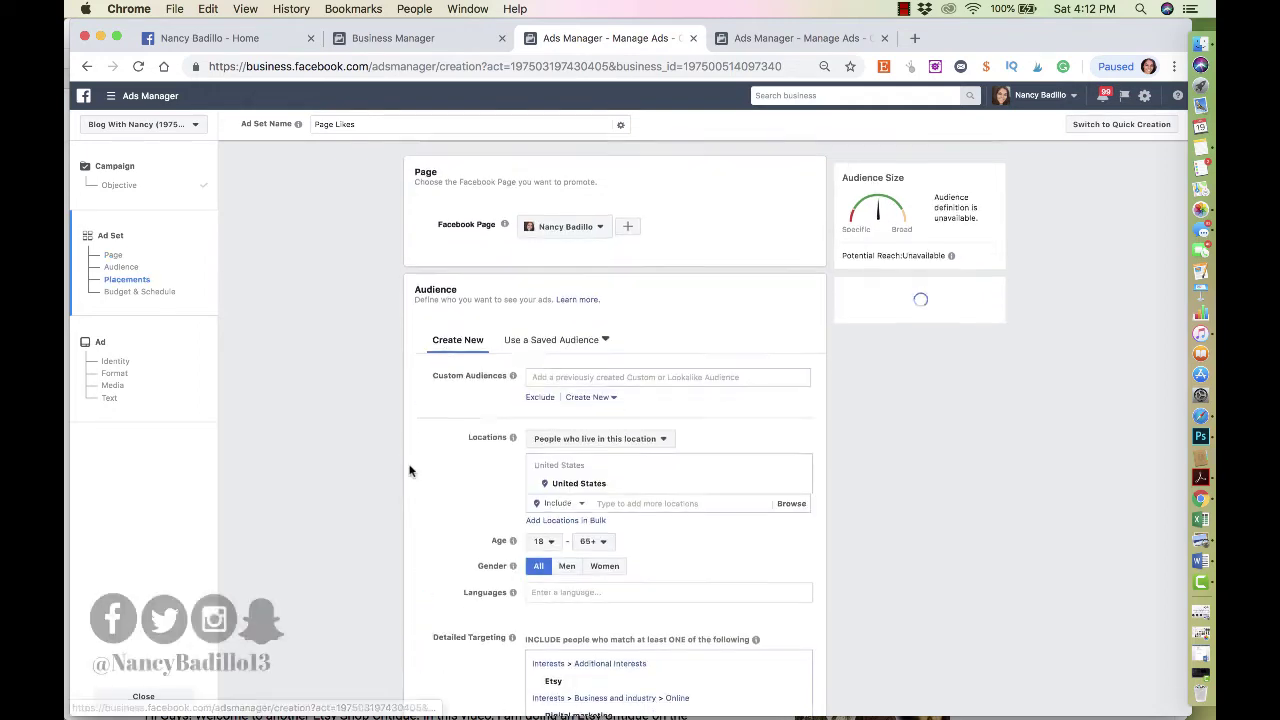
Check the location targeting's include/exclude options and dismiss the location help tip.
scroll(409, 470, "down", 3)
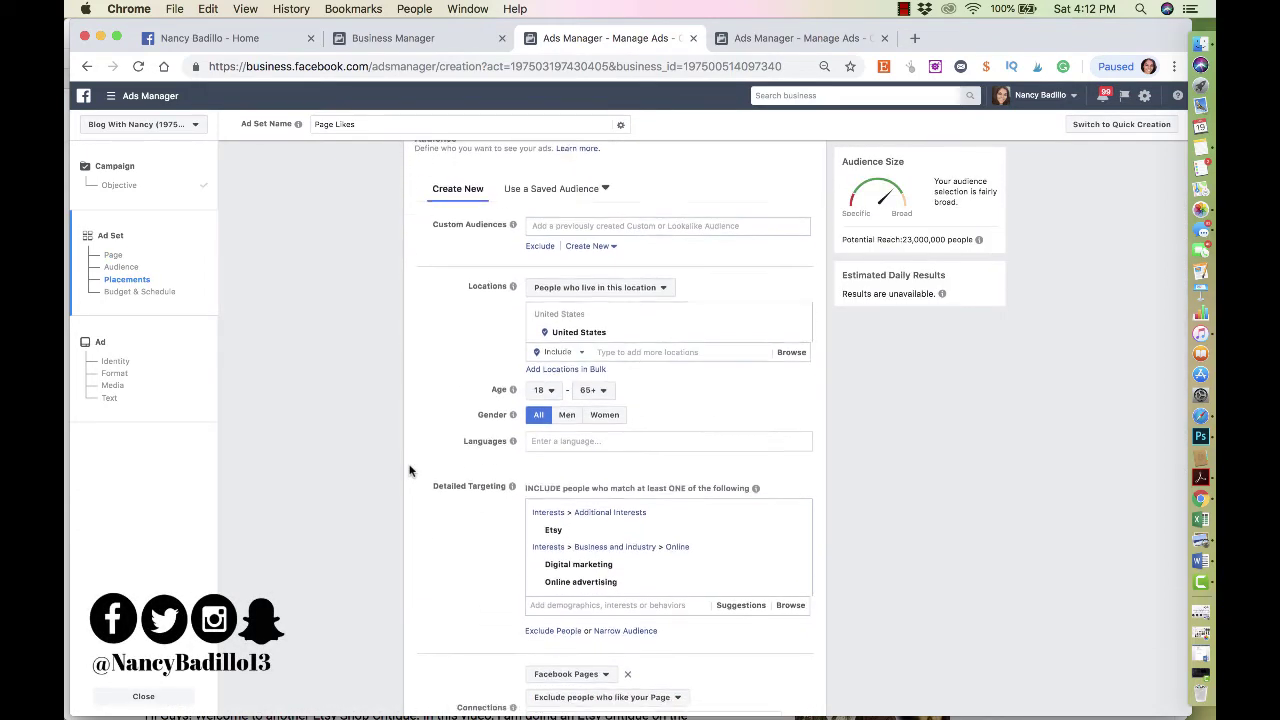
scroll(409, 470, "down", 1)
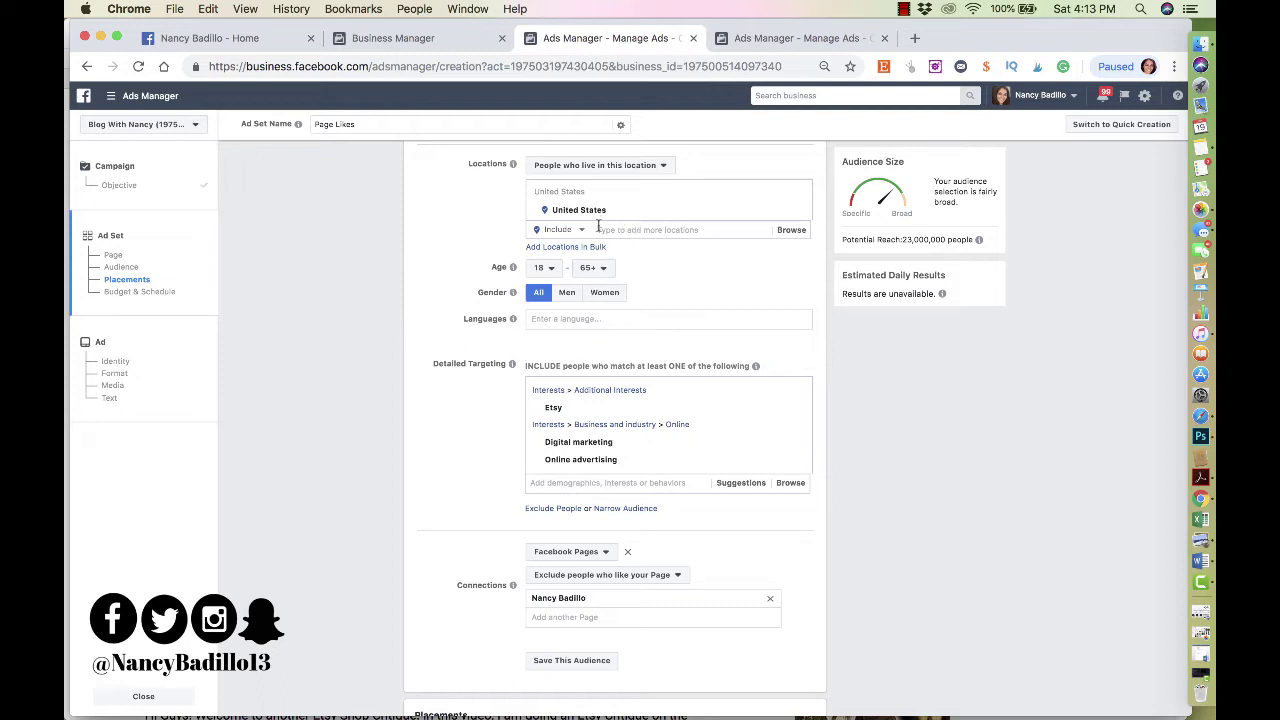
left_click(784, 215)
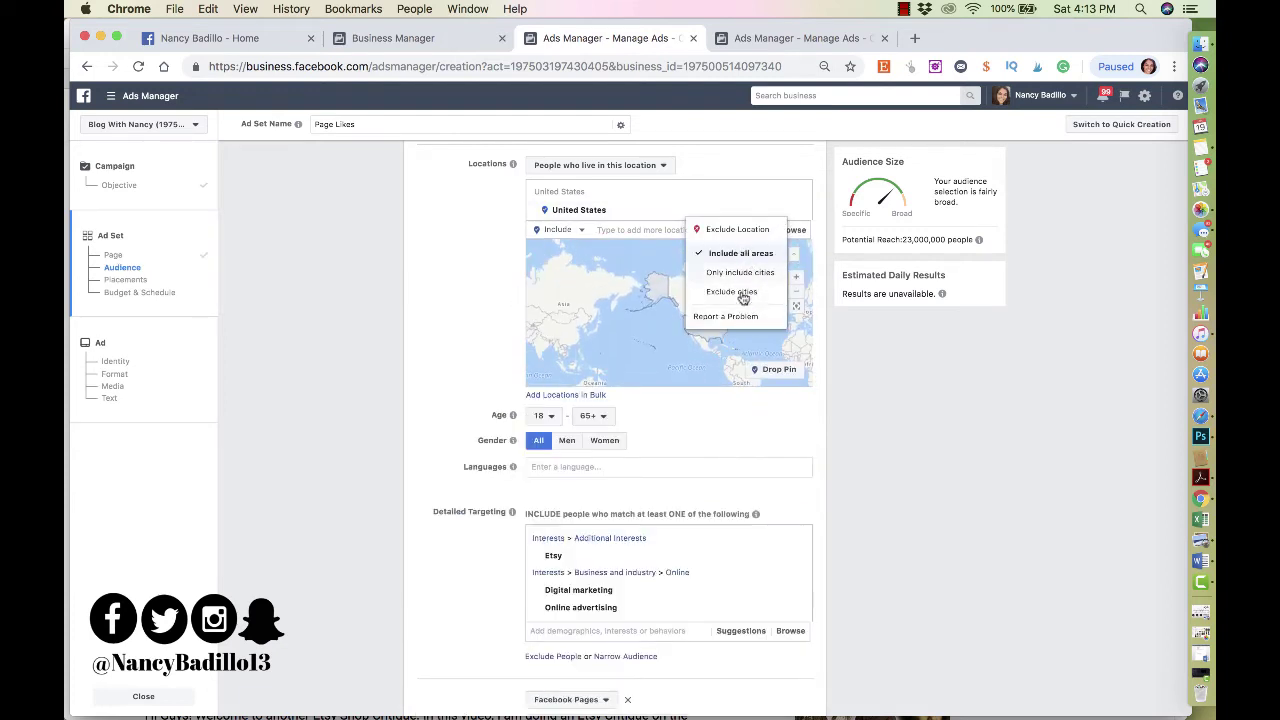
left_click(626, 231)
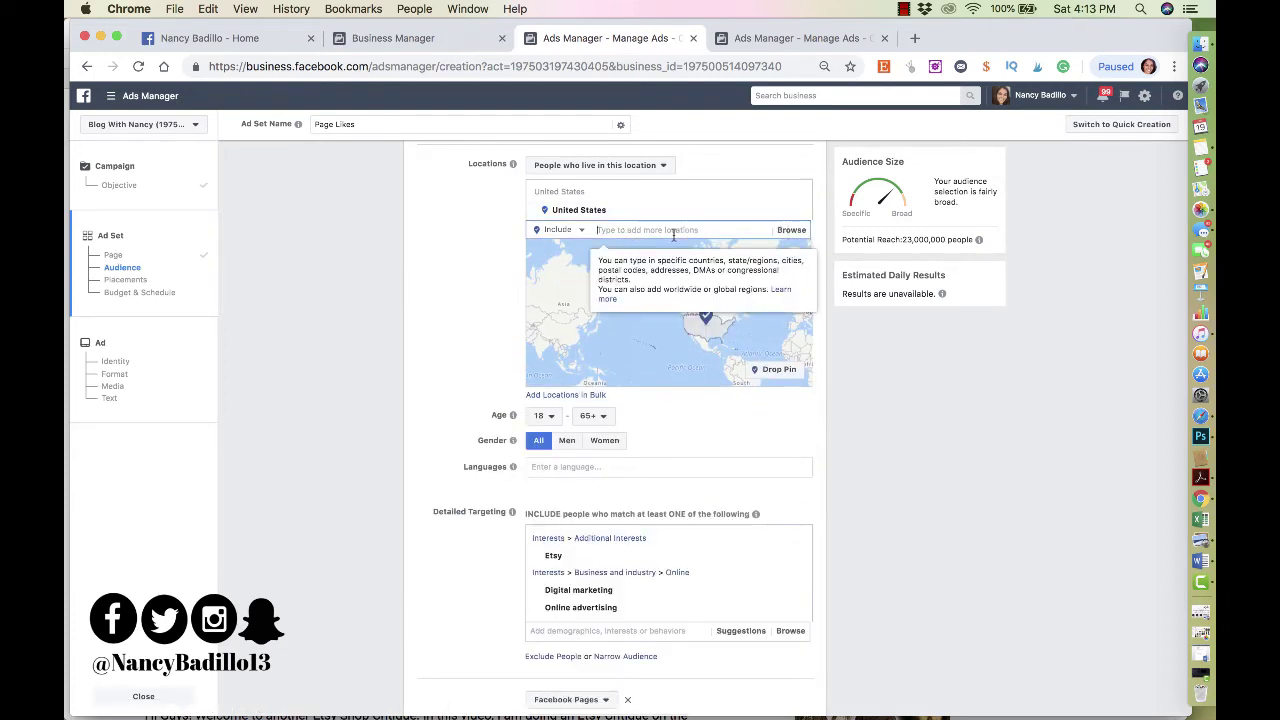
left_click(500, 274)
scroll(482, 360, "down", 2)
scroll(482, 362, "down", 3)
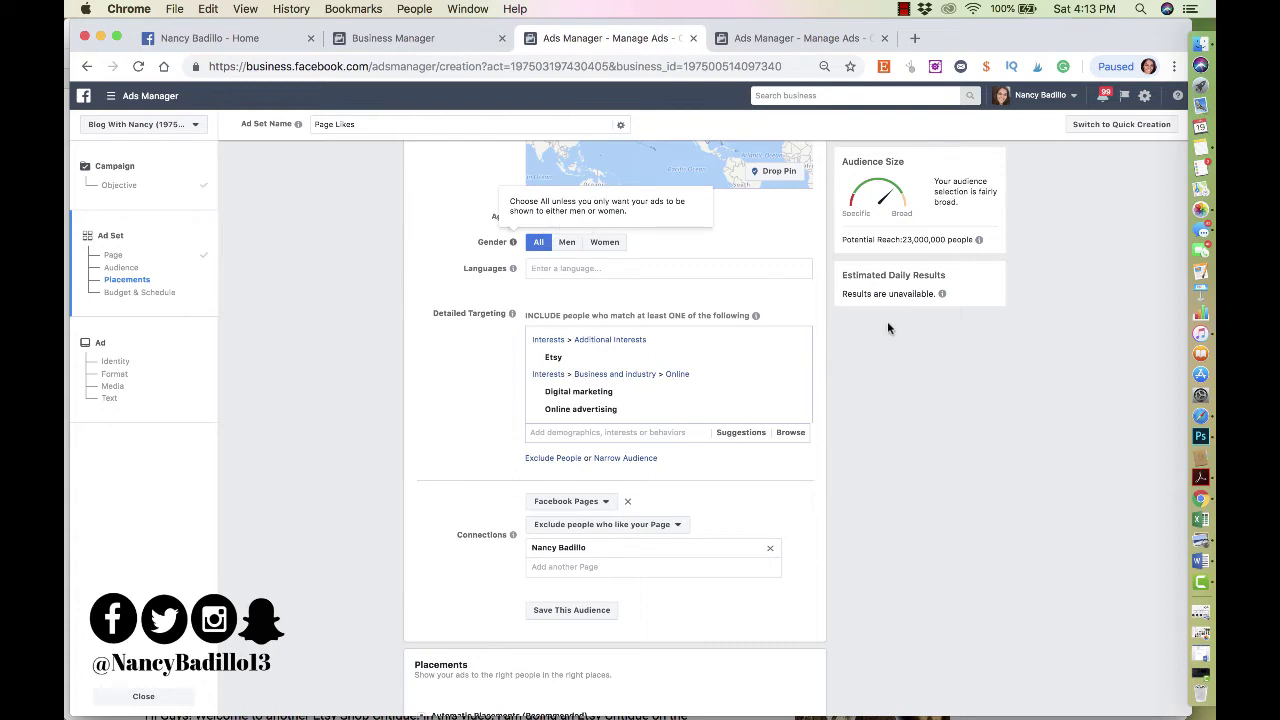
Raise the audience's minimum age from 18 to 25.
left_click(543, 217)
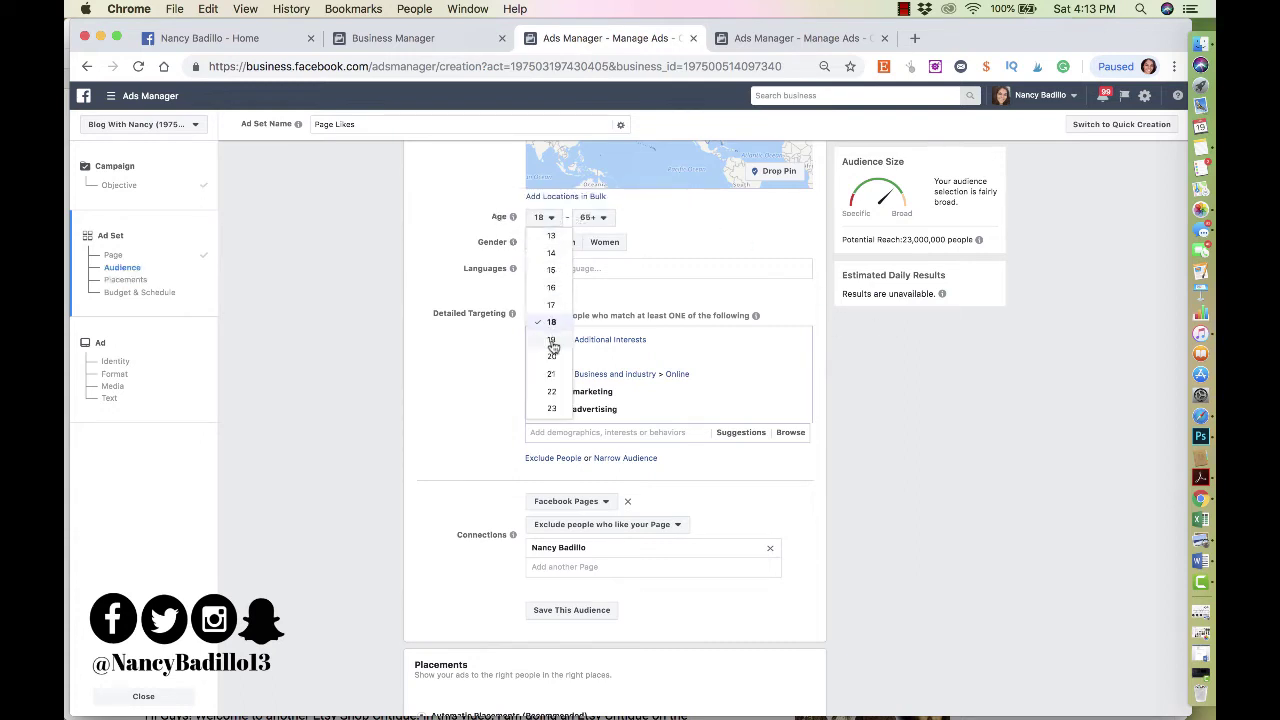
scroll(553, 388, "down", 2)
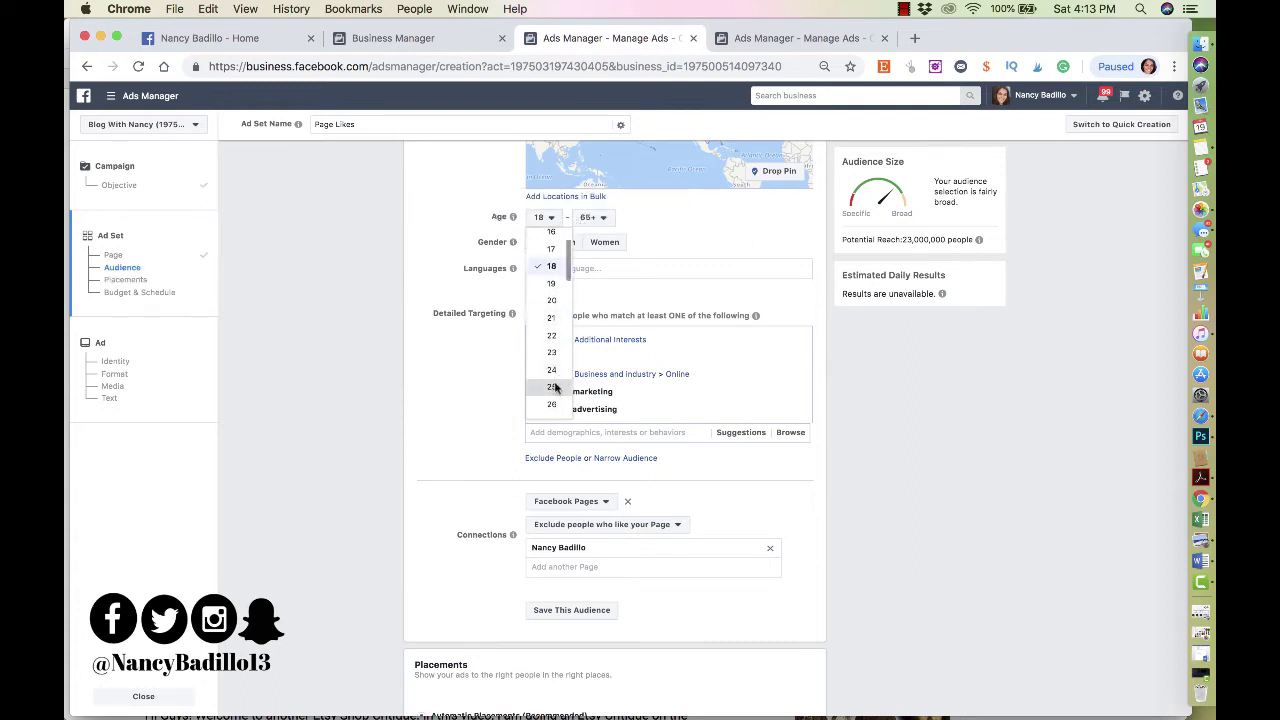
left_click(552, 390)
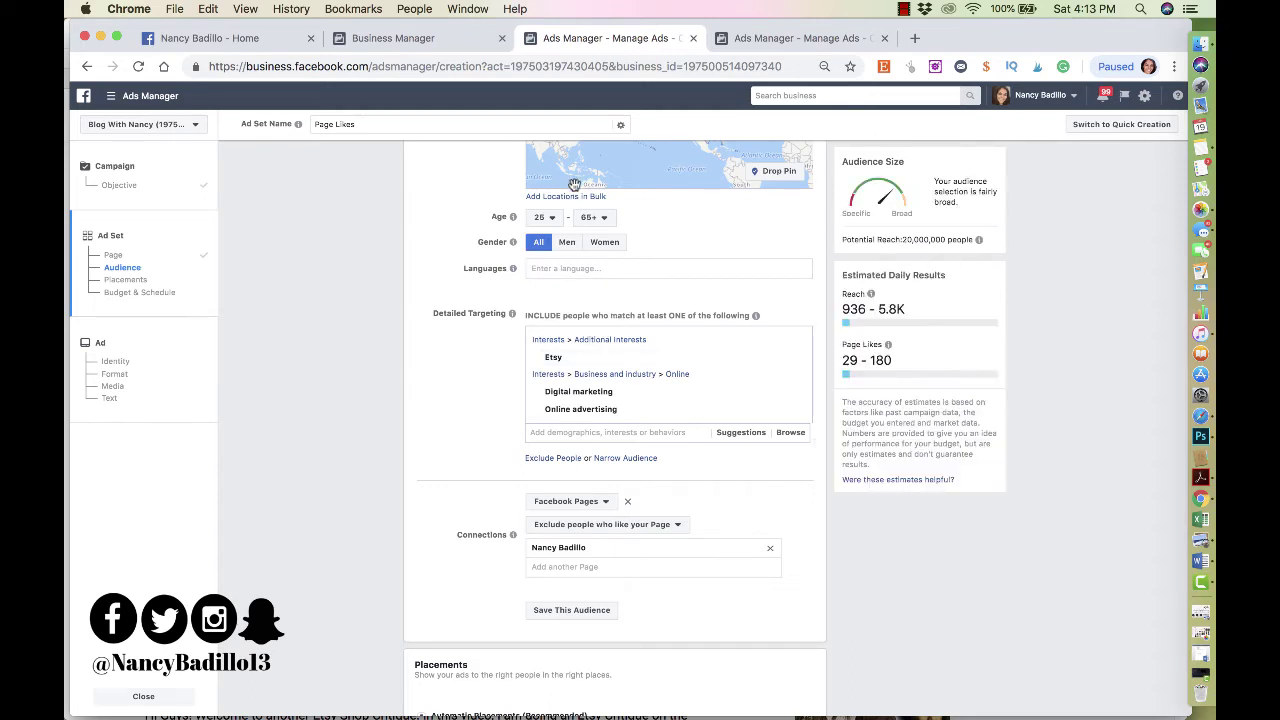
left_click(590, 218)
Set the maximum audience age to 45, giving an age range of 25–45.
scroll(599, 292, "up", 3)
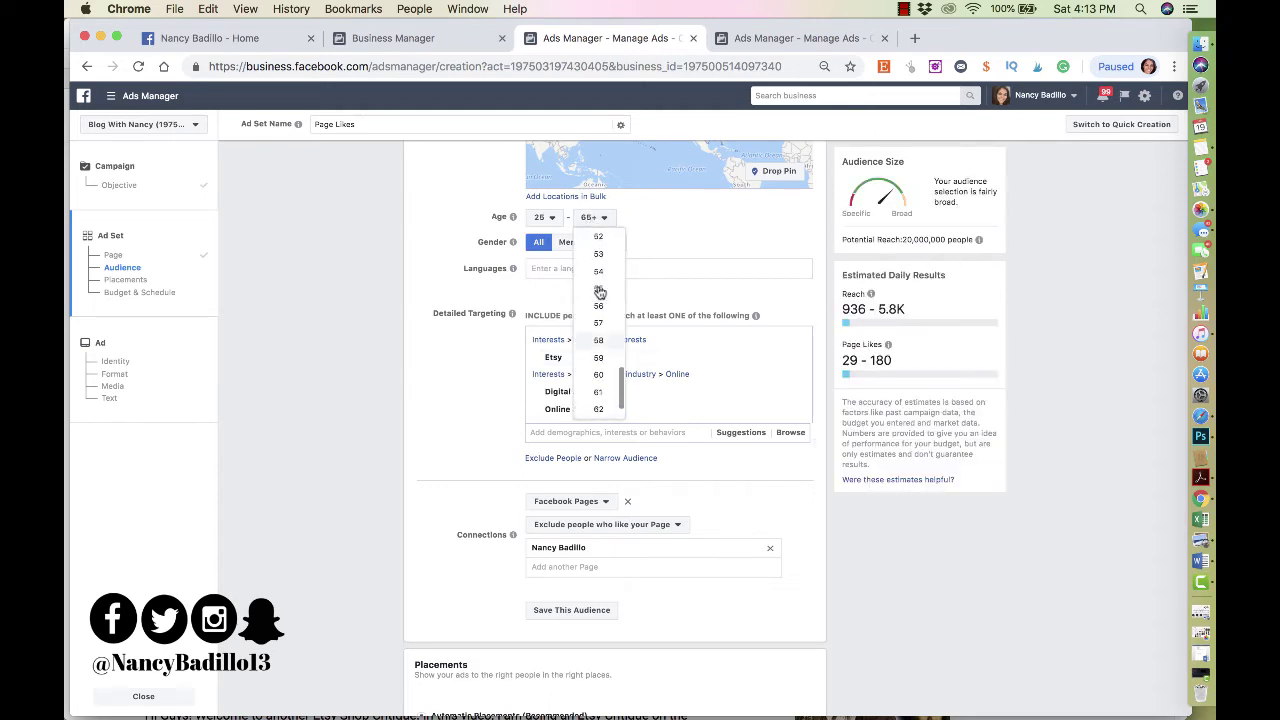
scroll(599, 290, "up", 3)
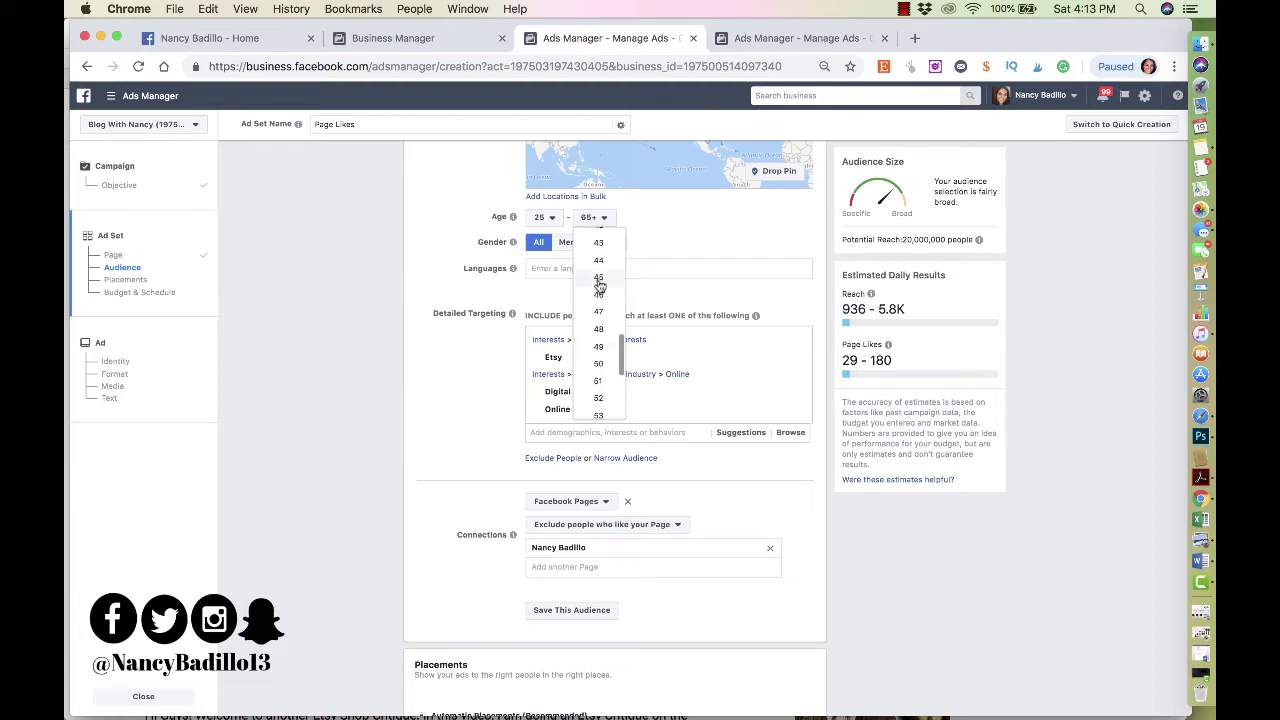
left_click(599, 280)
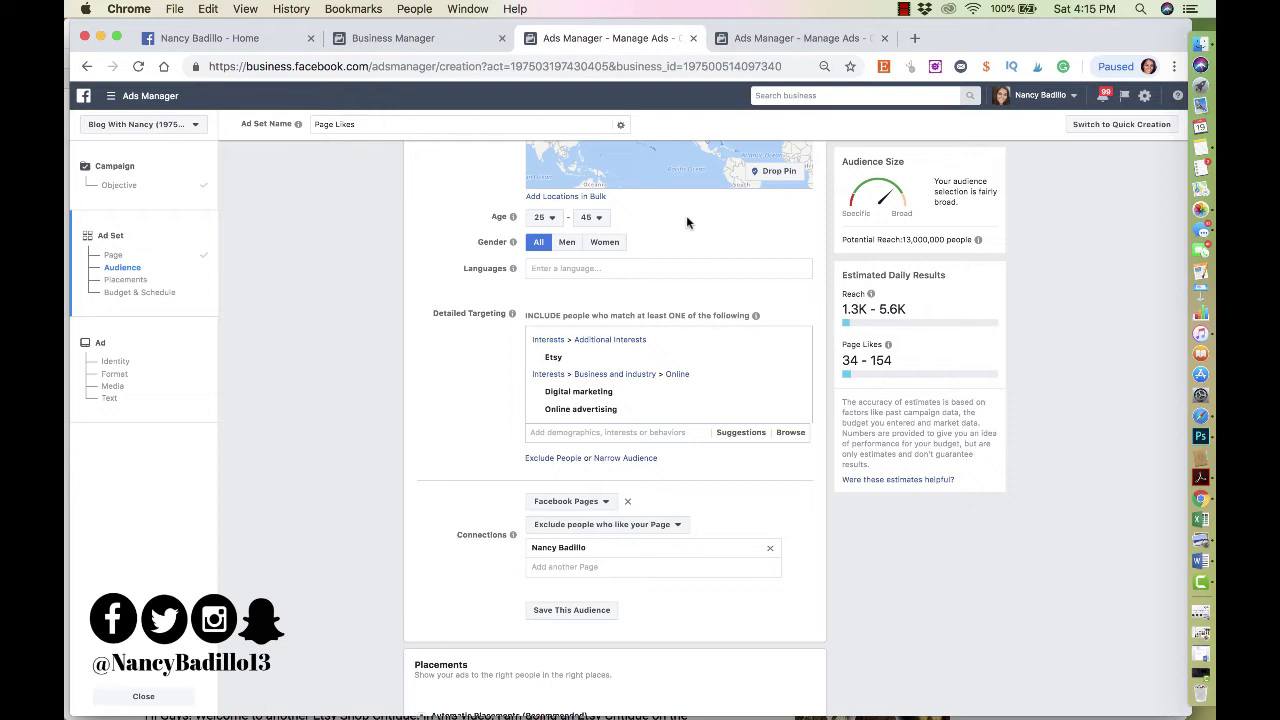
Remove the Etsy, Online advertising and Digital marketing interests from detailed targeting.
left_click(794, 364)
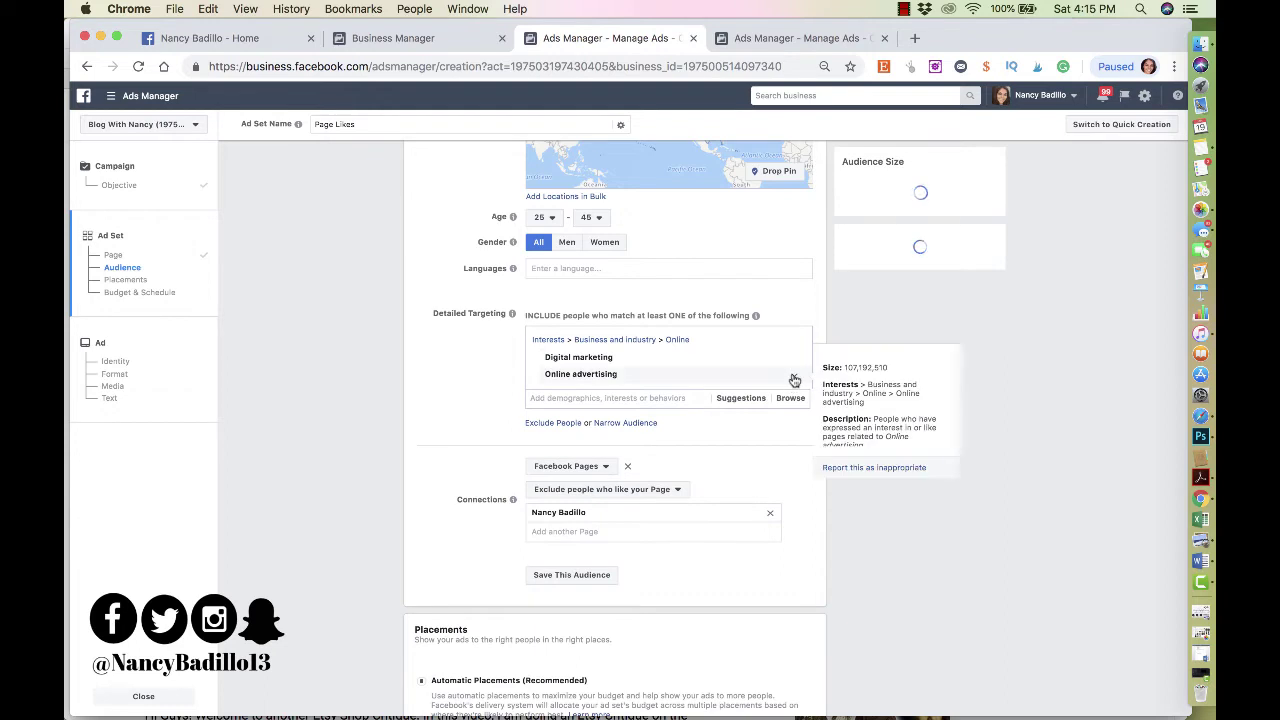
left_click(794, 380)
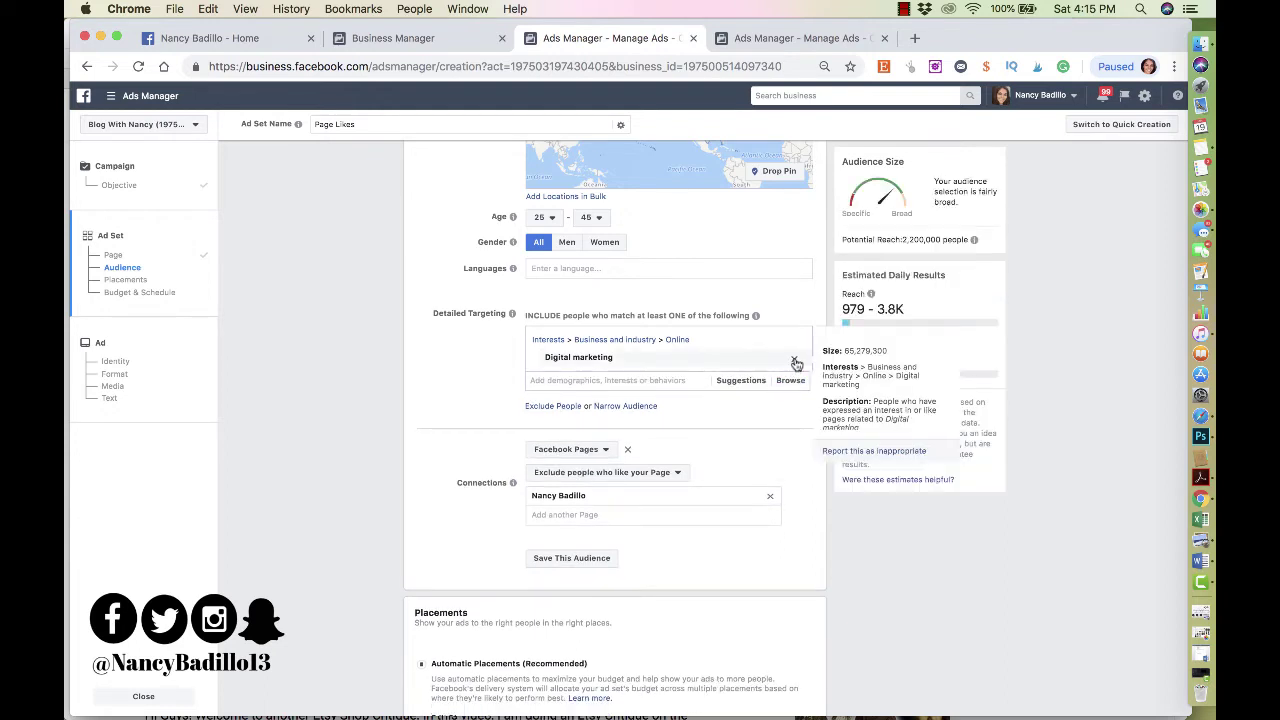
left_click(795, 362)
left_click(583, 336)
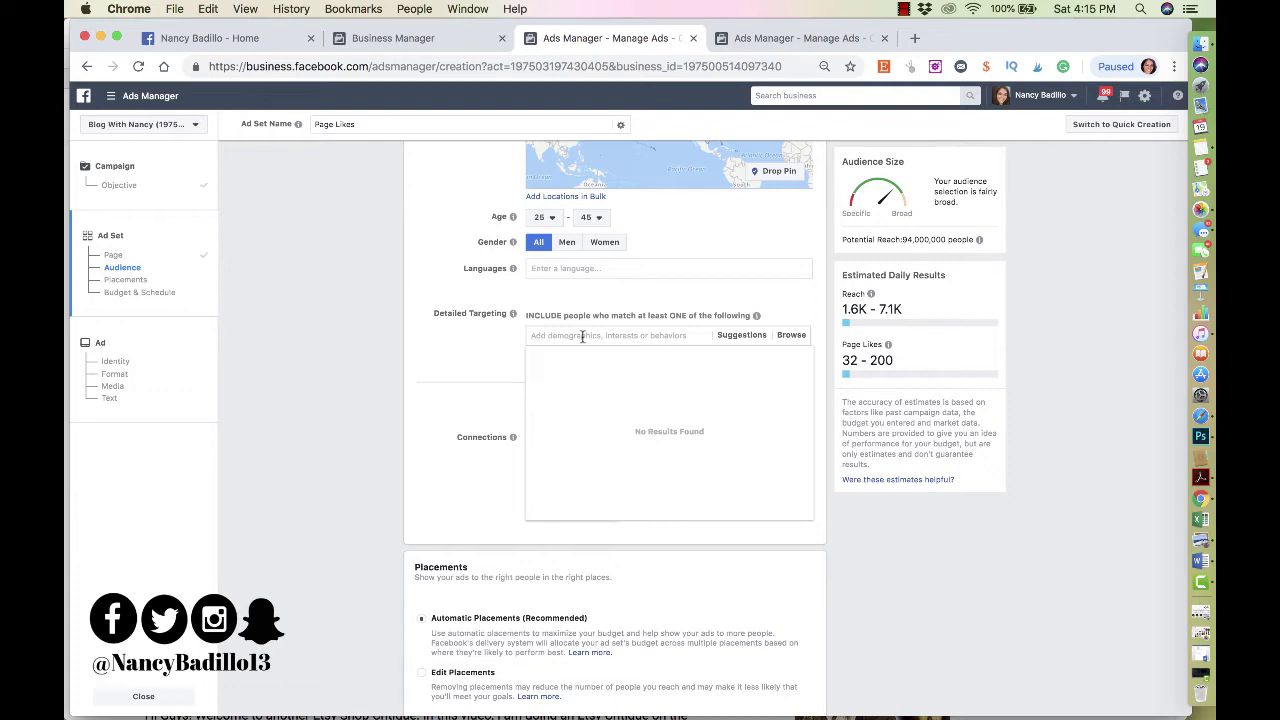
Search 'wedding', add the Weddings interest, and show related targeting suggestions.
type("wedding")
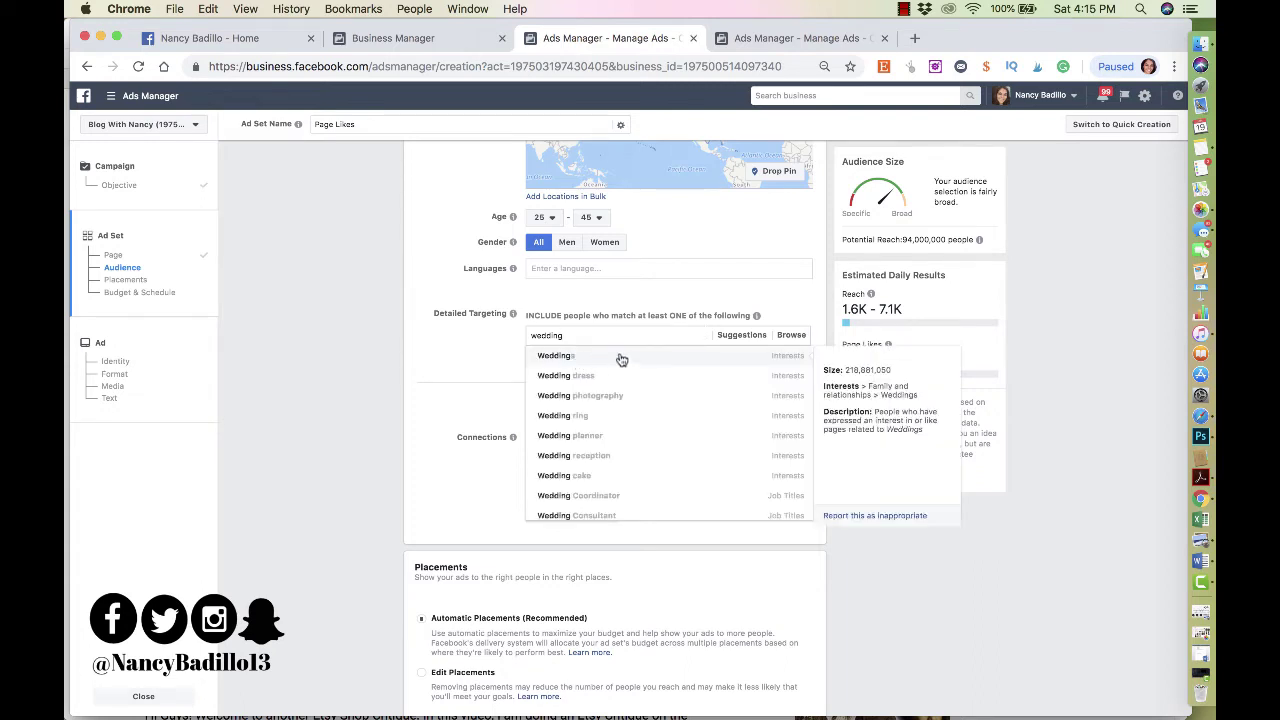
left_click(782, 362)
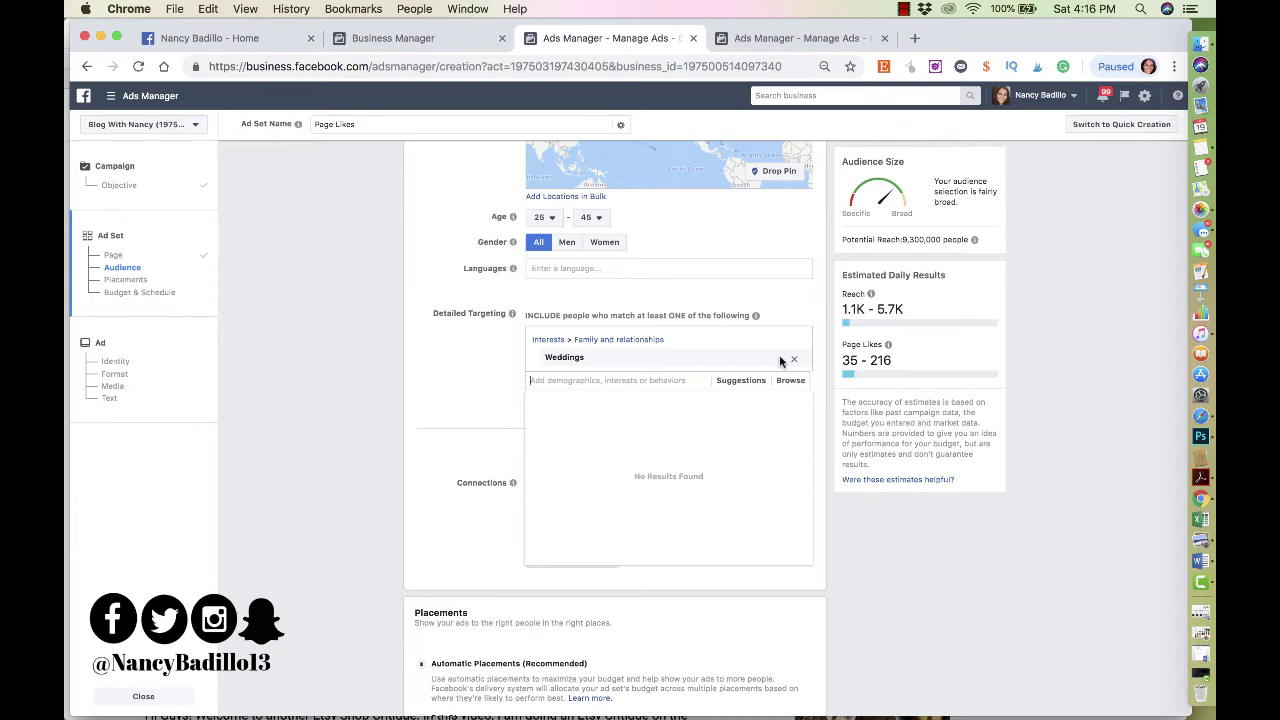
left_click(752, 386)
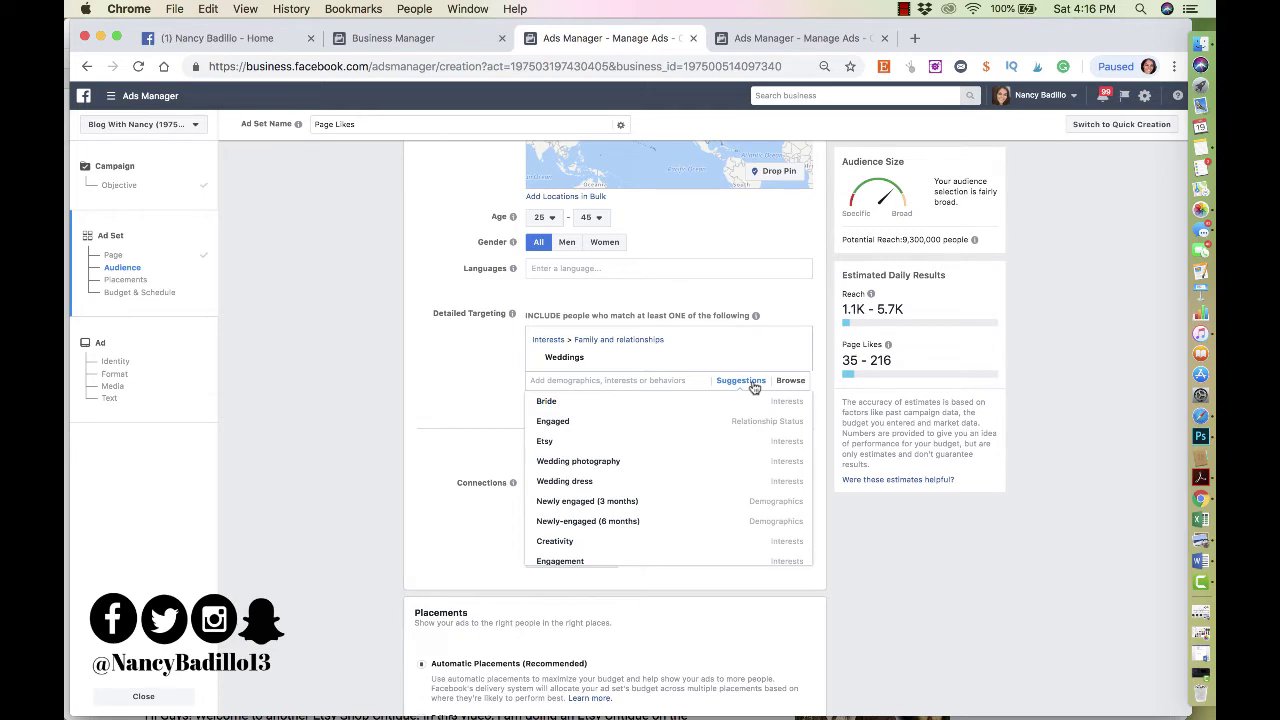
Add Engaged, Newly-engaged (6 months) and Newly engaged (1 year) from the suggestions.
mouse_move(565, 422)
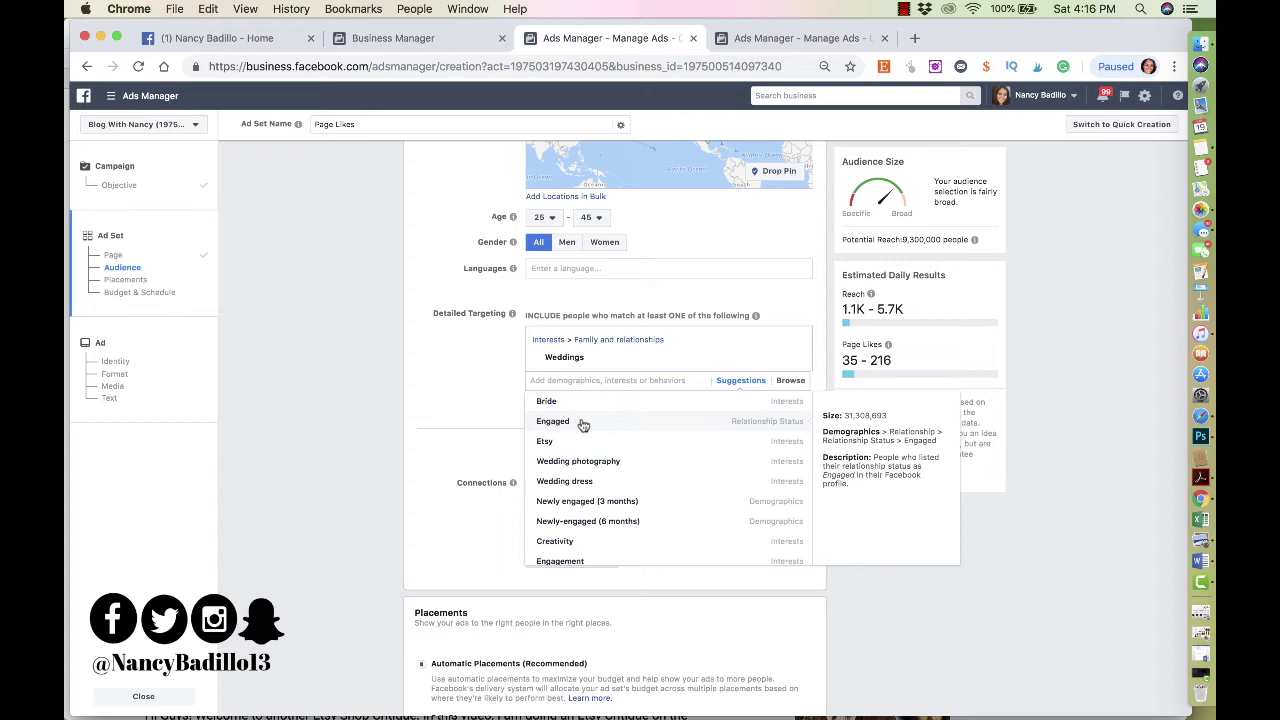
left_click(583, 424)
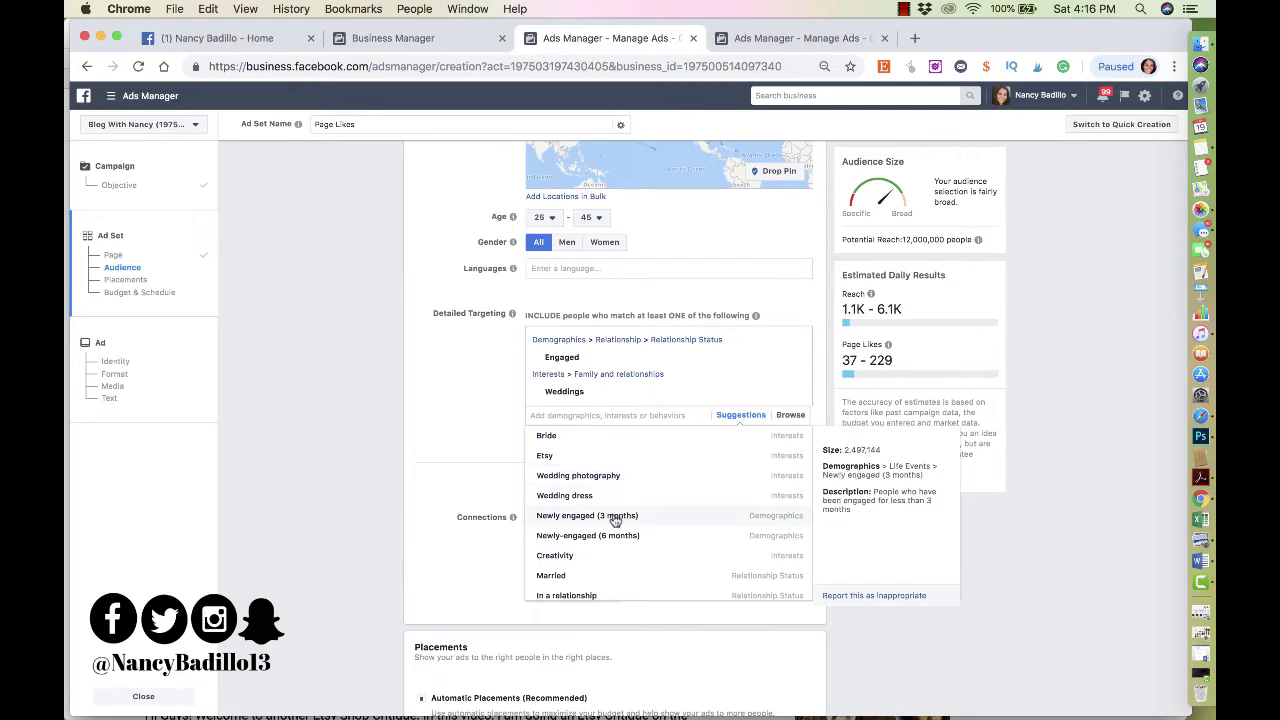
scroll(612, 512, "down", 1)
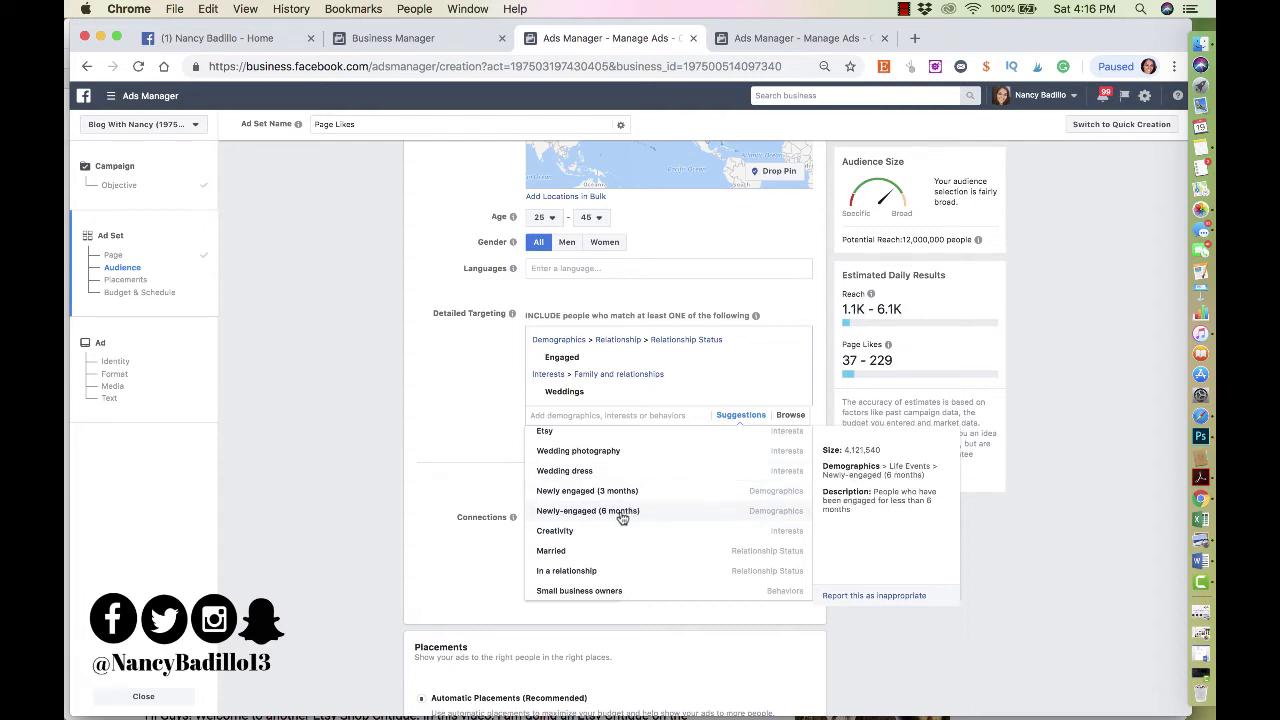
left_click(654, 516)
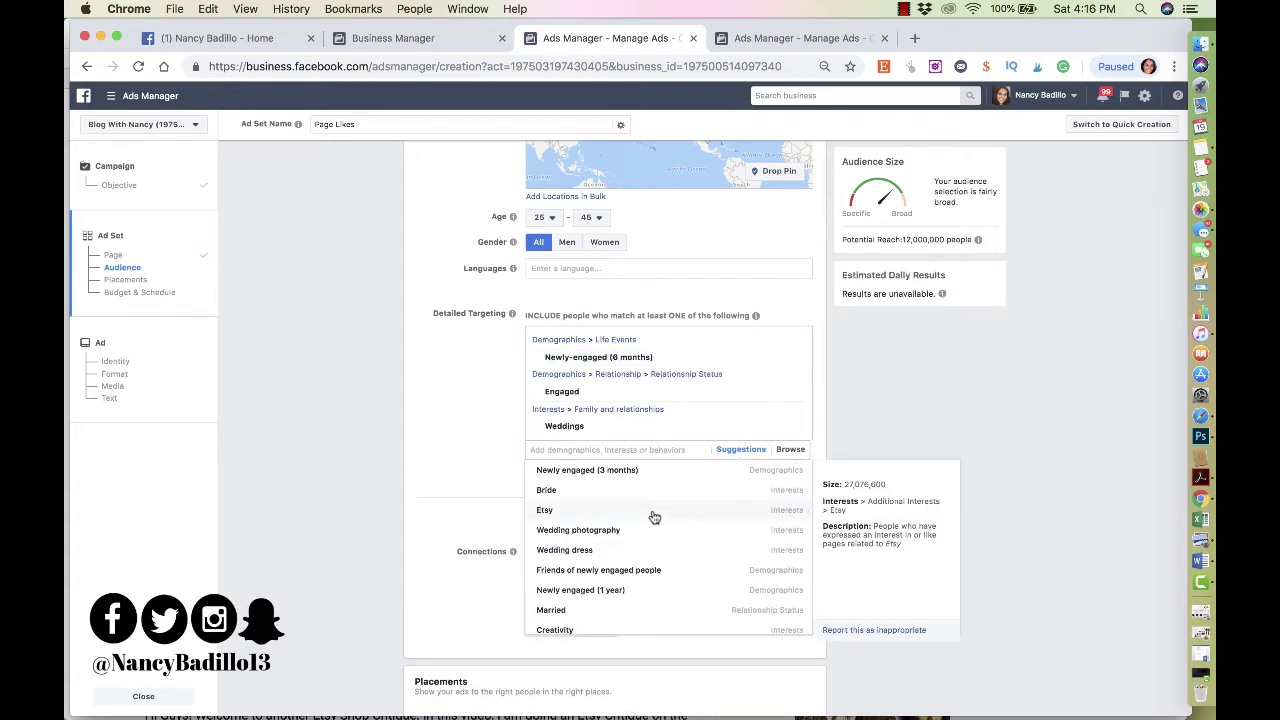
scroll(654, 516, "down", 3)
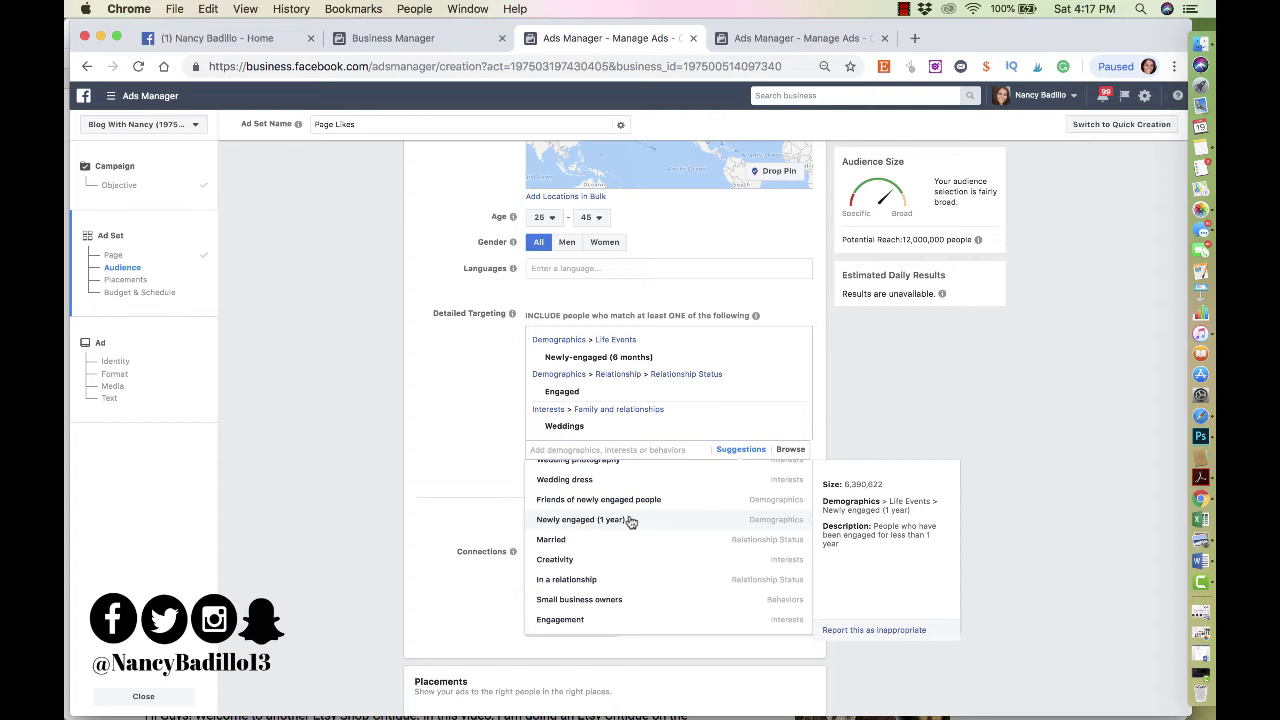
left_click(631, 521)
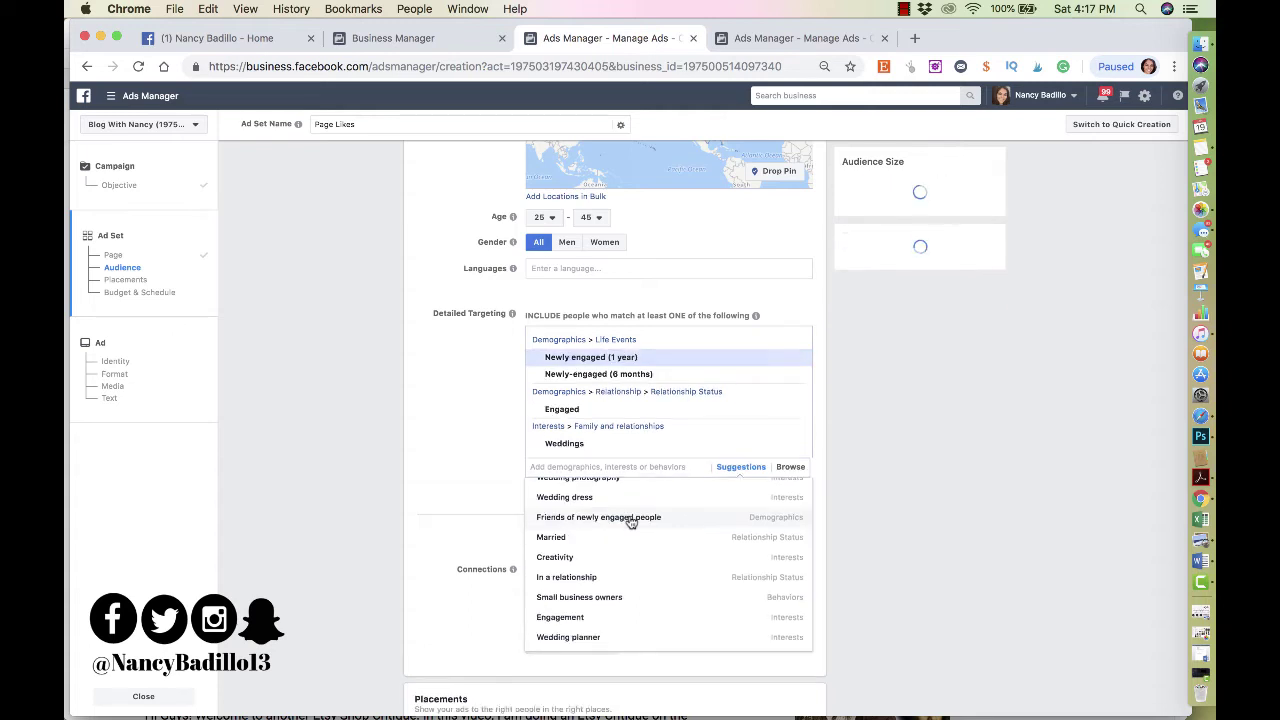
Add the Bride and Do it yourself (DIY) interests to detailed targeting.
scroll(664, 536, "up", 2)
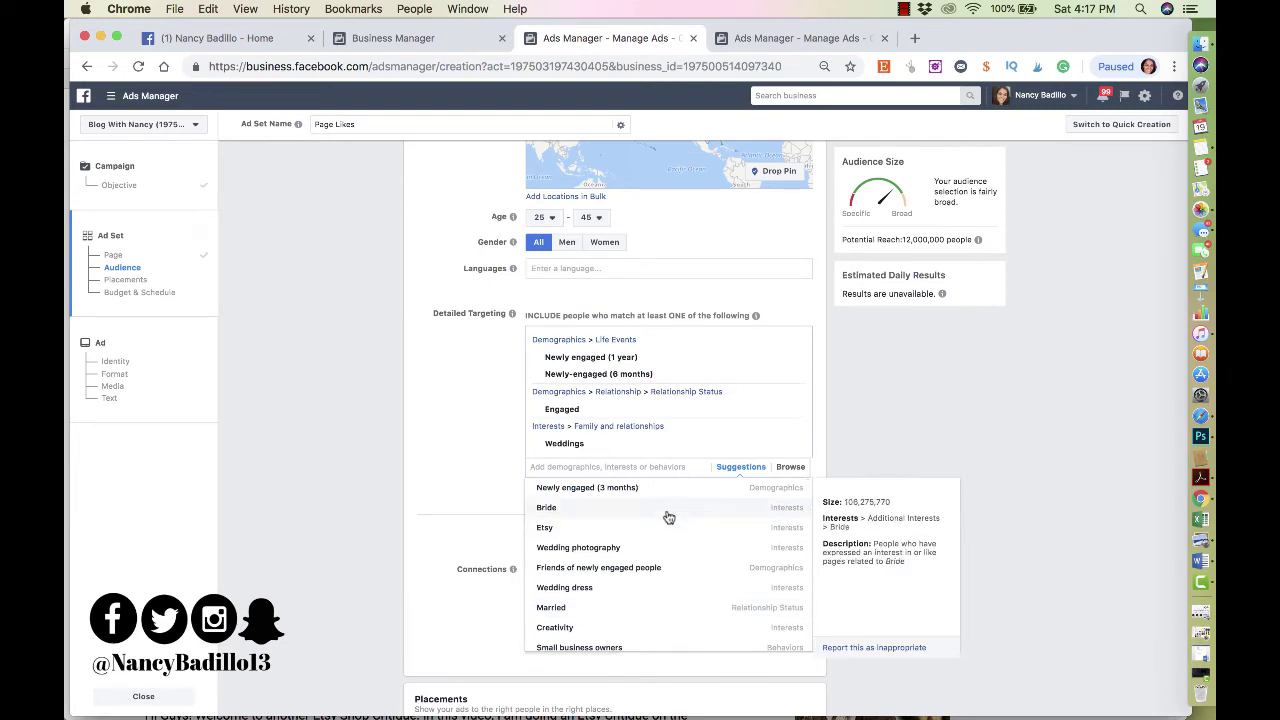
left_click(666, 510)
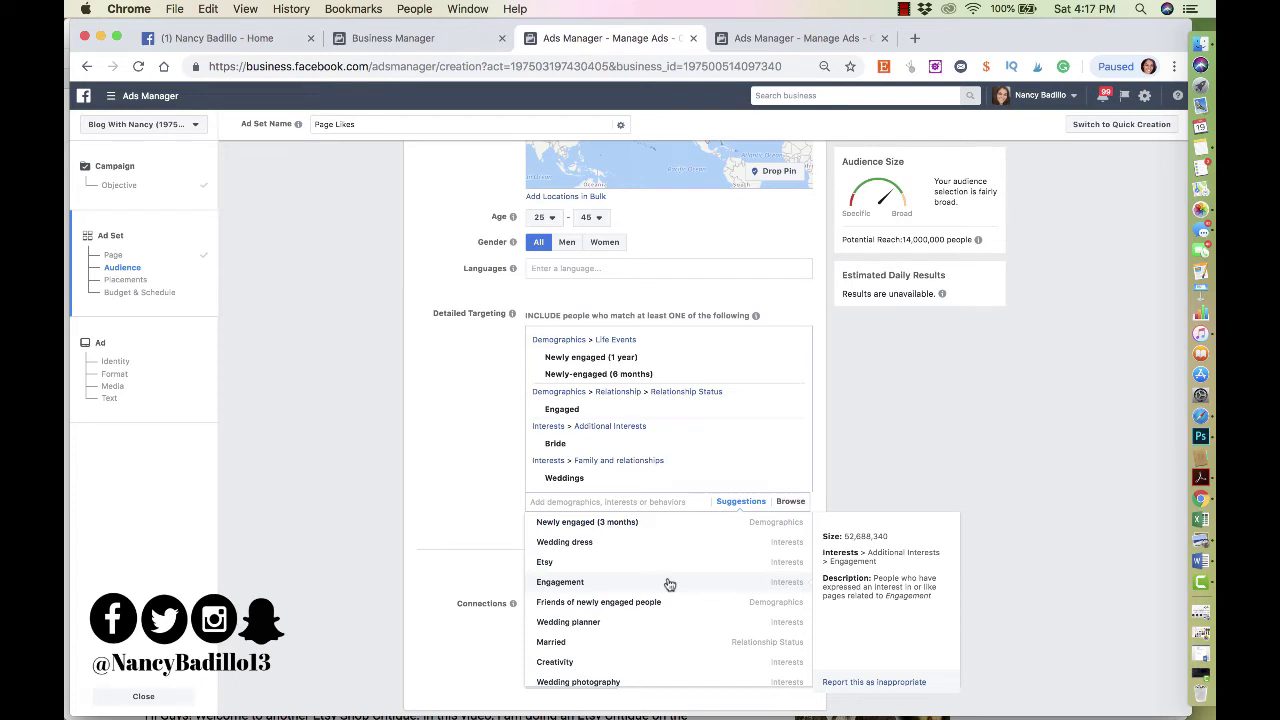
scroll(664, 622, "down", 5)
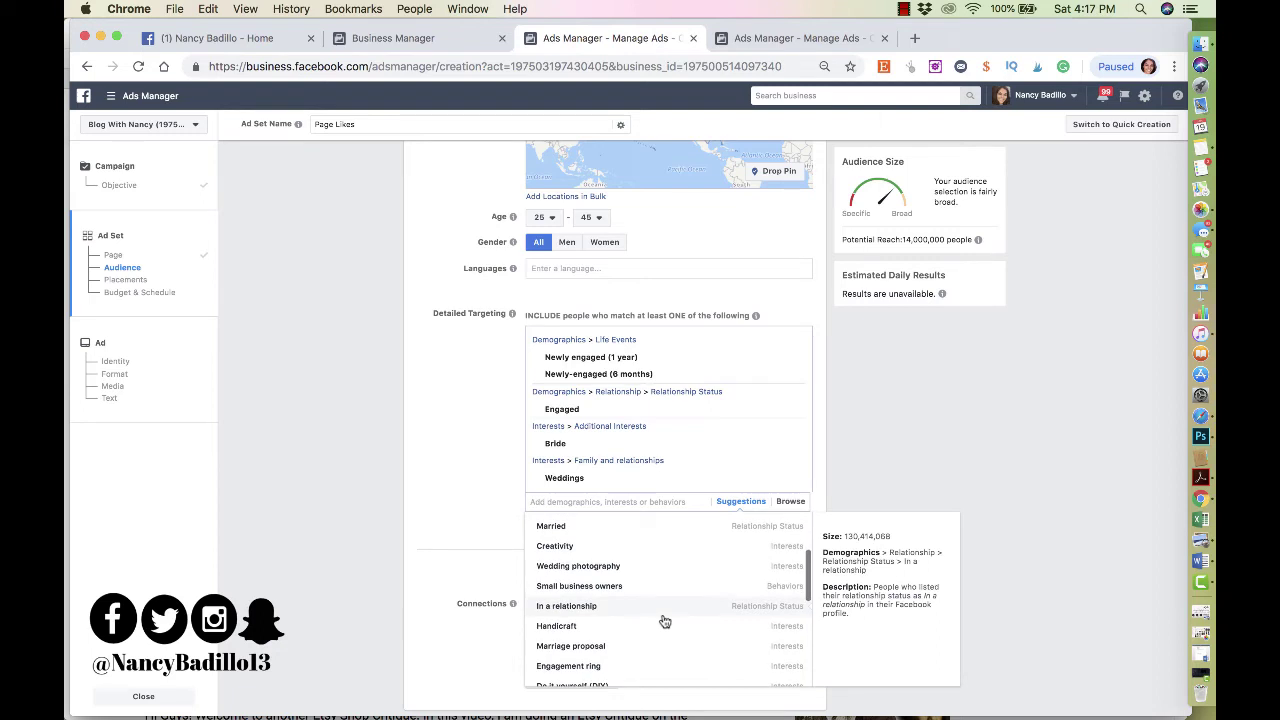
scroll(664, 622, "down", 3)
scroll(664, 622, "down", 2)
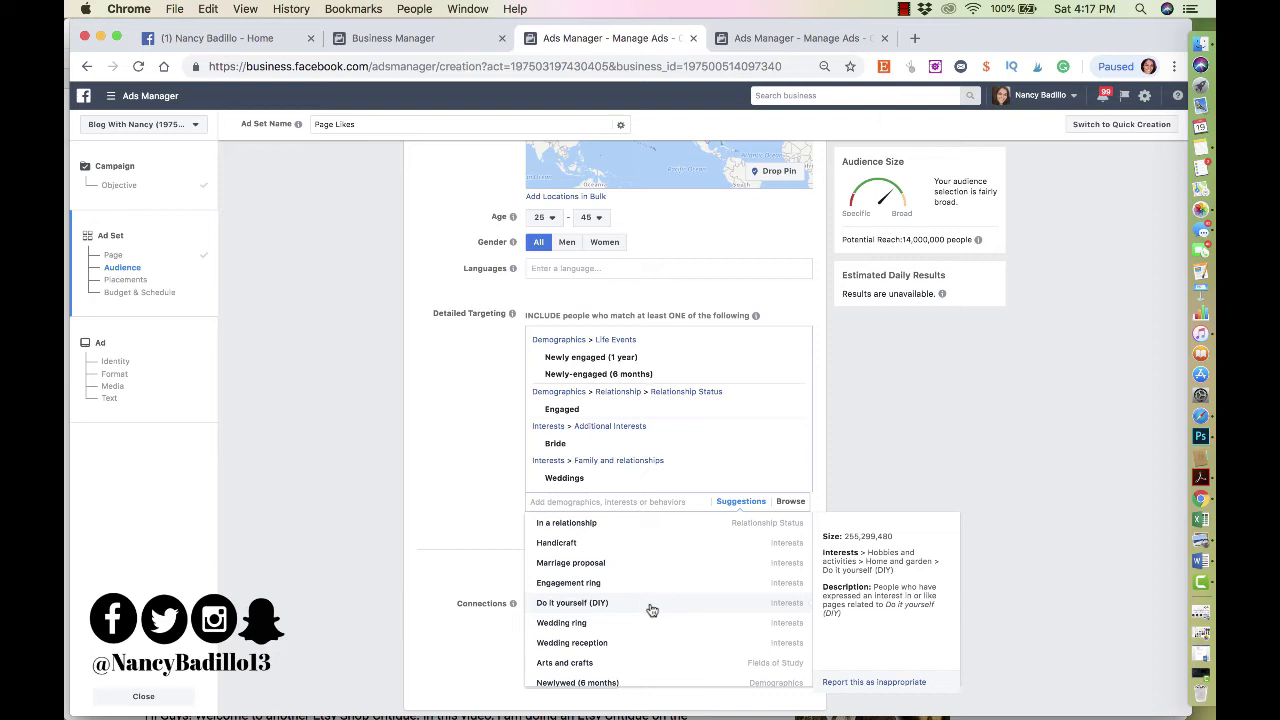
left_click(651, 605)
Close the suggestions list and review the audience settings, now reaching 29,000,000 people.
left_click(438, 511)
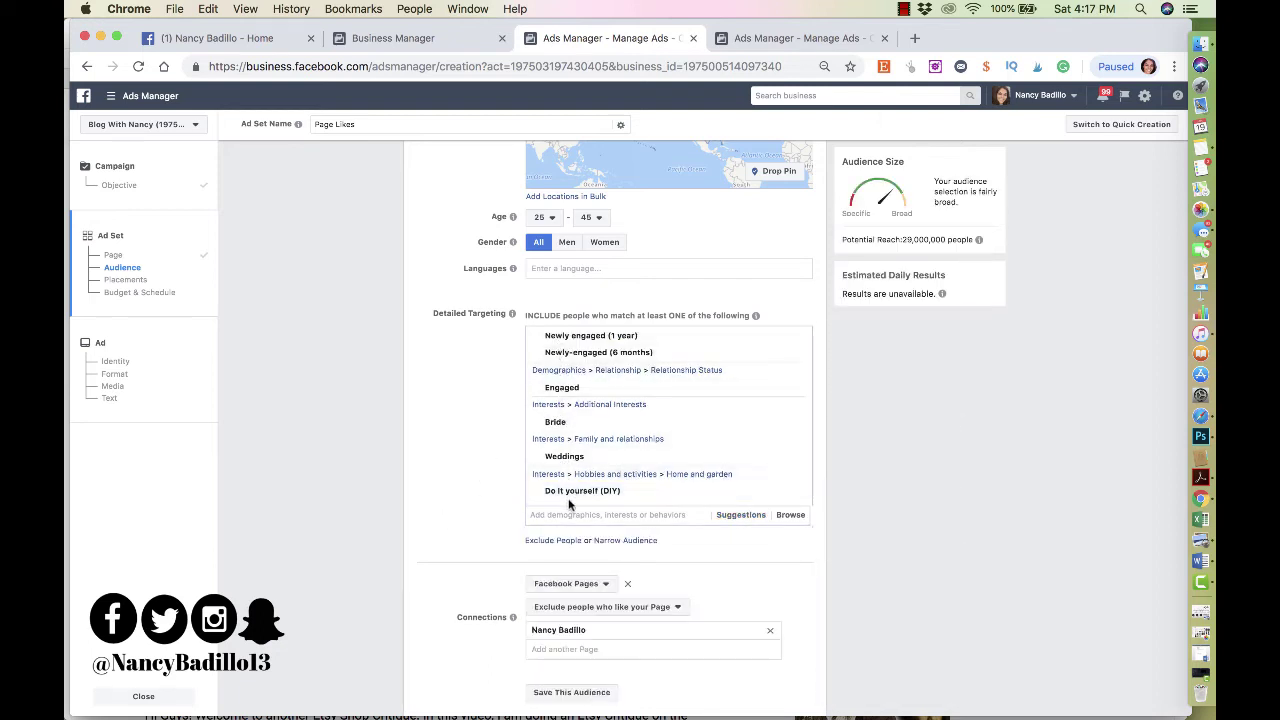
mouse_move(576, 495)
scroll(482, 485, "down", 5)
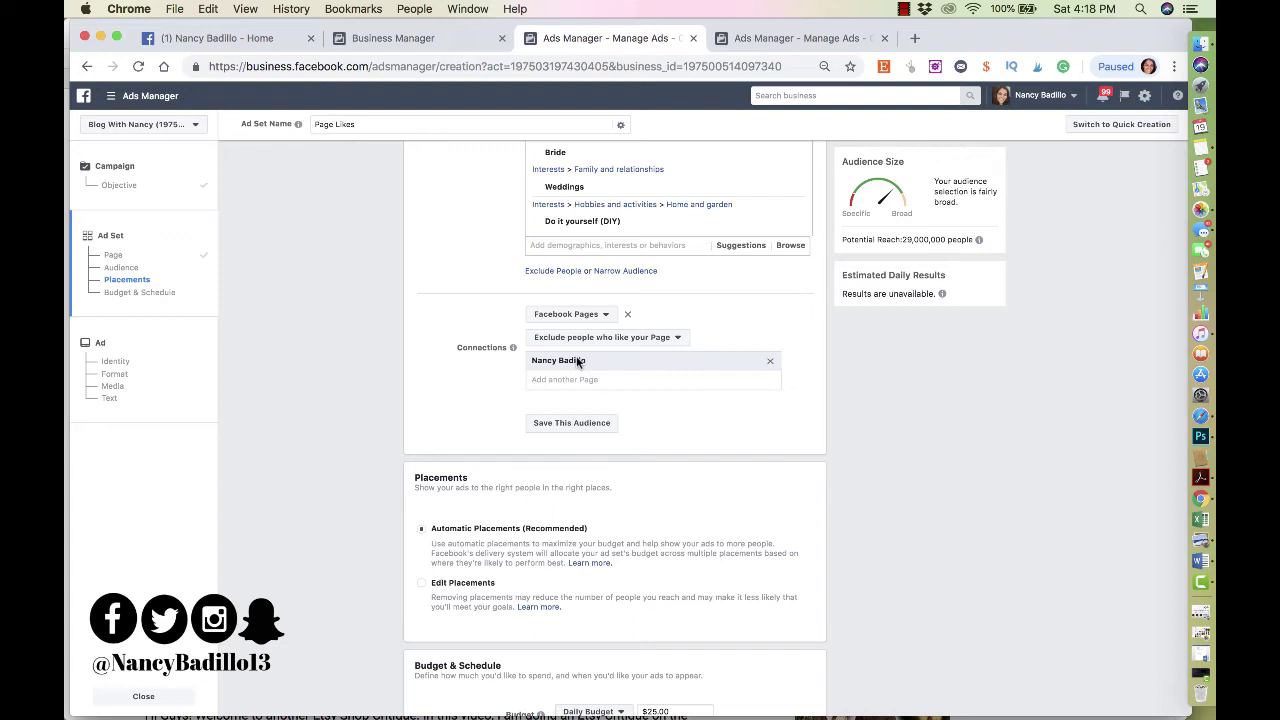
scroll(577, 362, "up", 6)
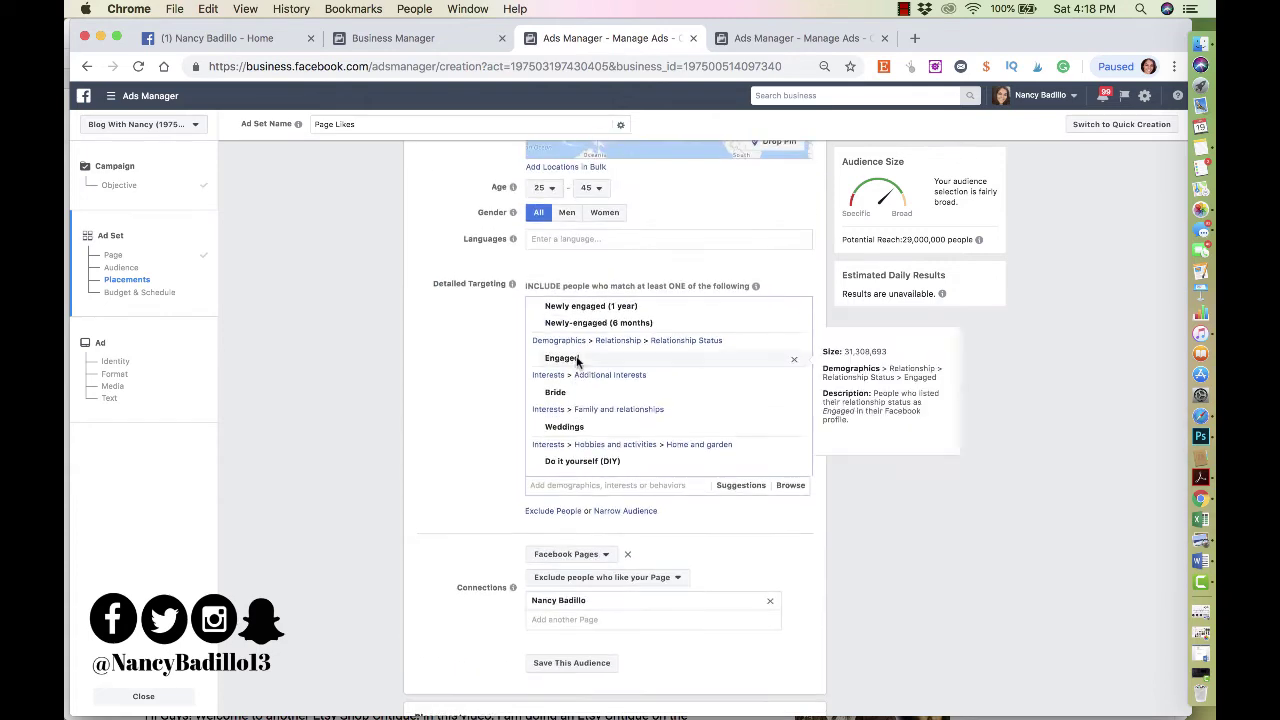
scroll(911, 397, "up", 7)
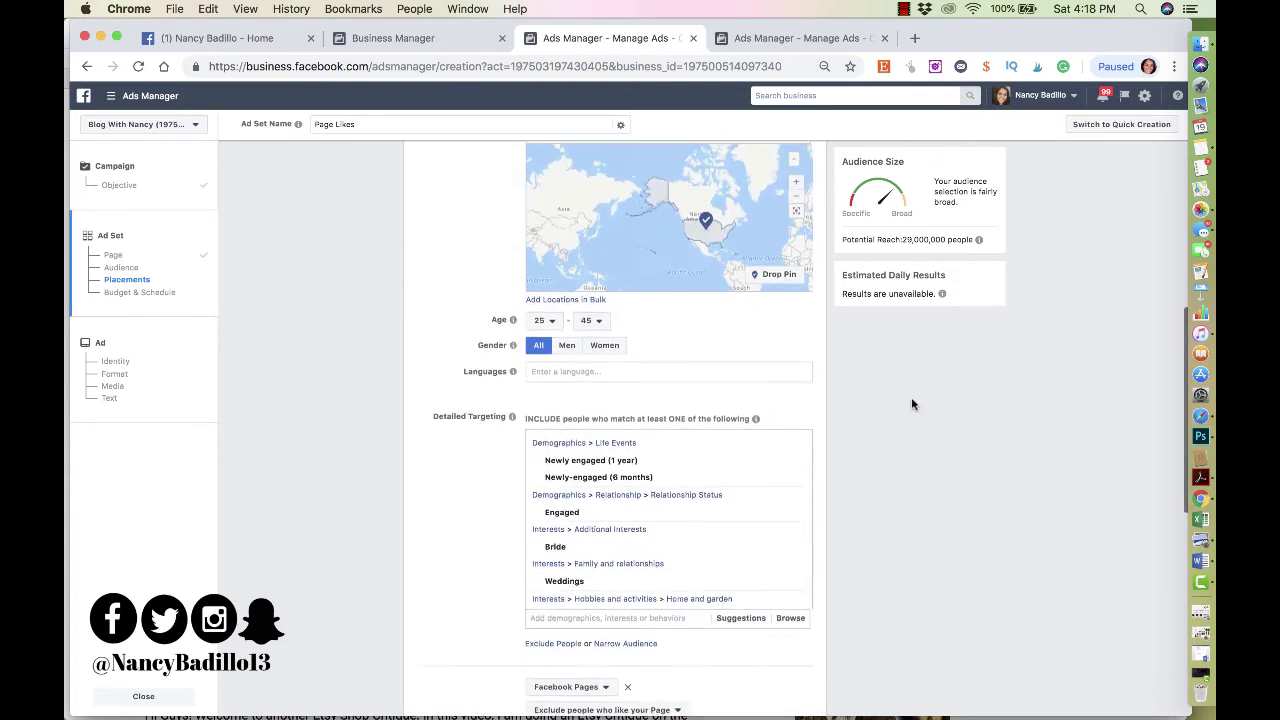
scroll(779, 427, "up", 3)
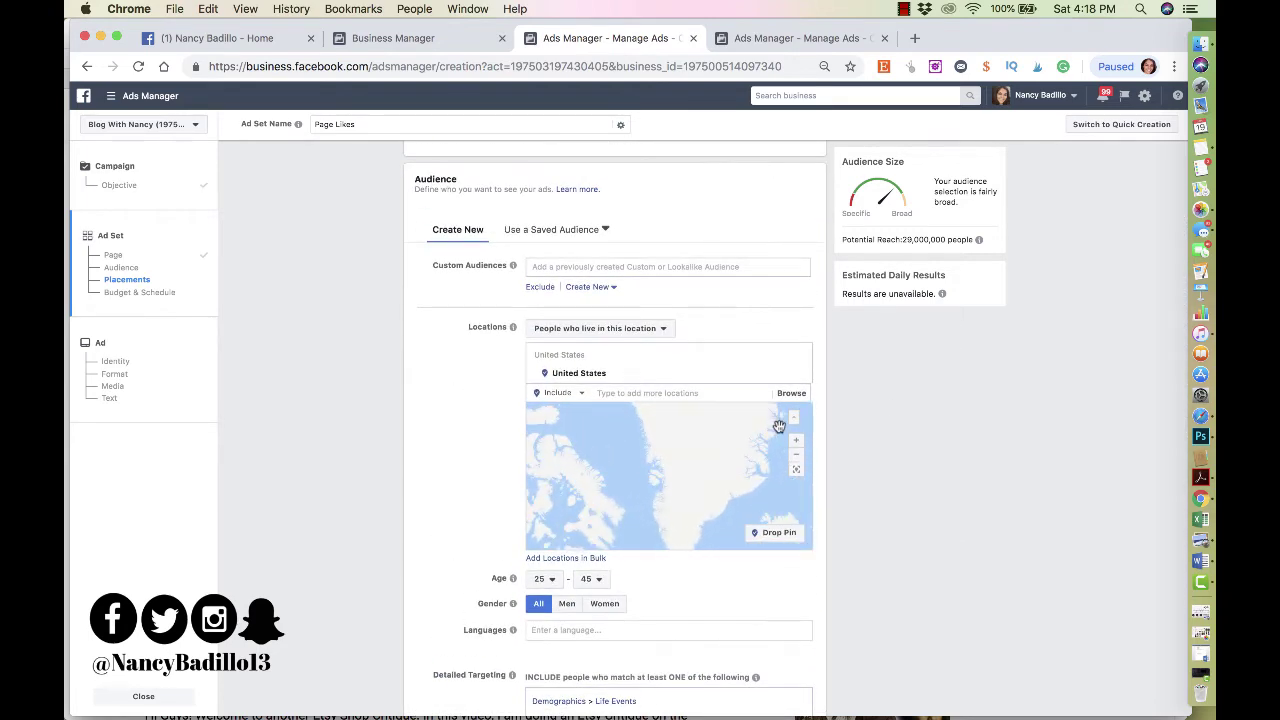
scroll(771, 543, "down", 3)
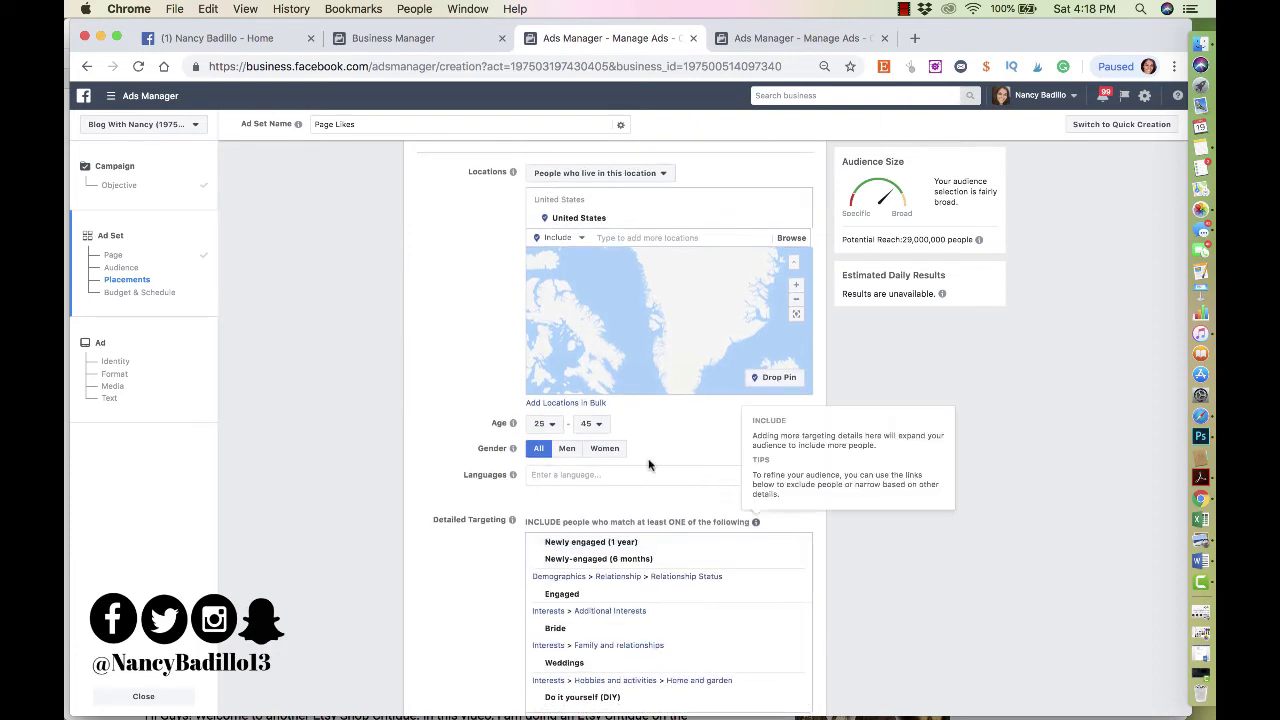
scroll(463, 560, "down", 2)
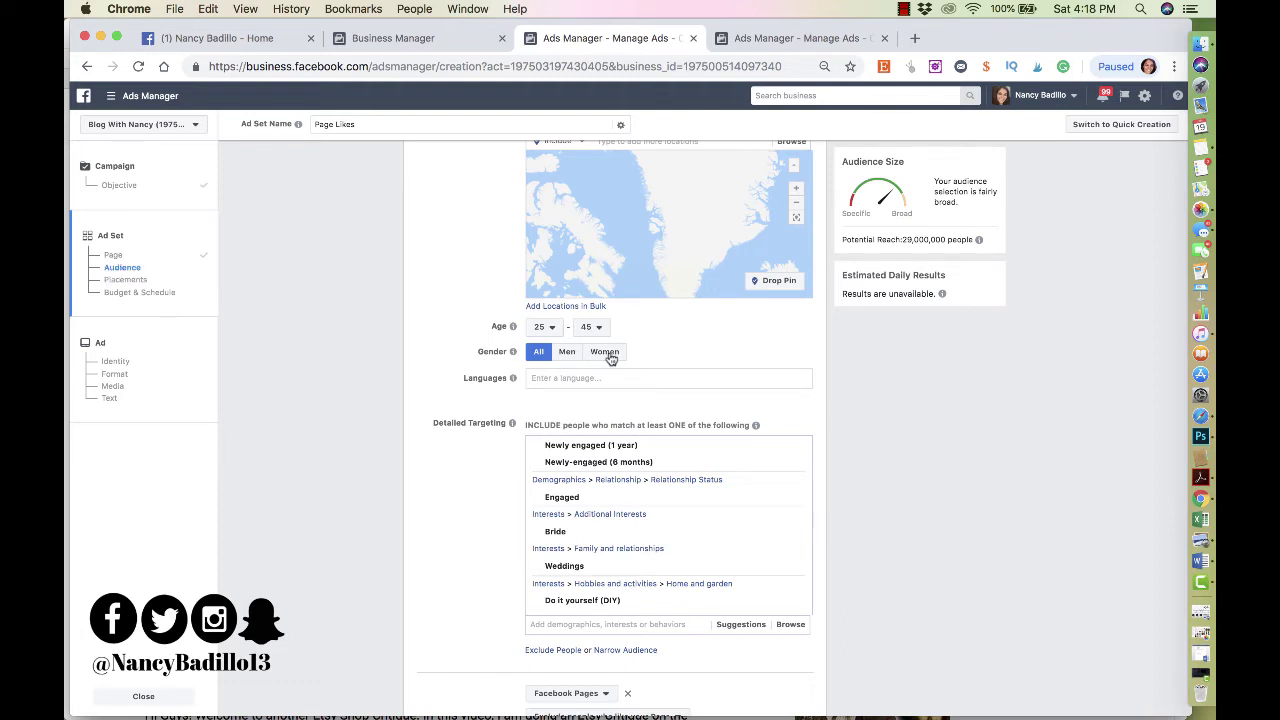
Limit the audience gender to women, for a potential reach of 20,000,000.
left_click(608, 356)
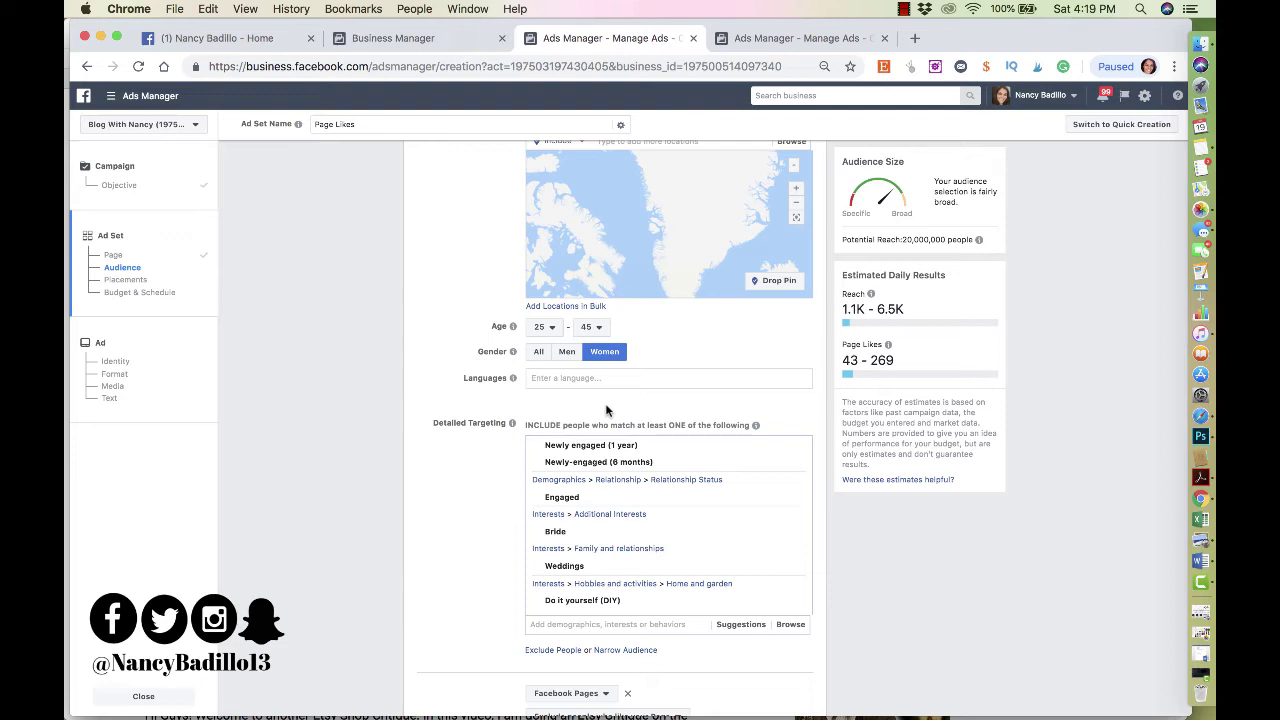
scroll(606, 410, "up", 4)
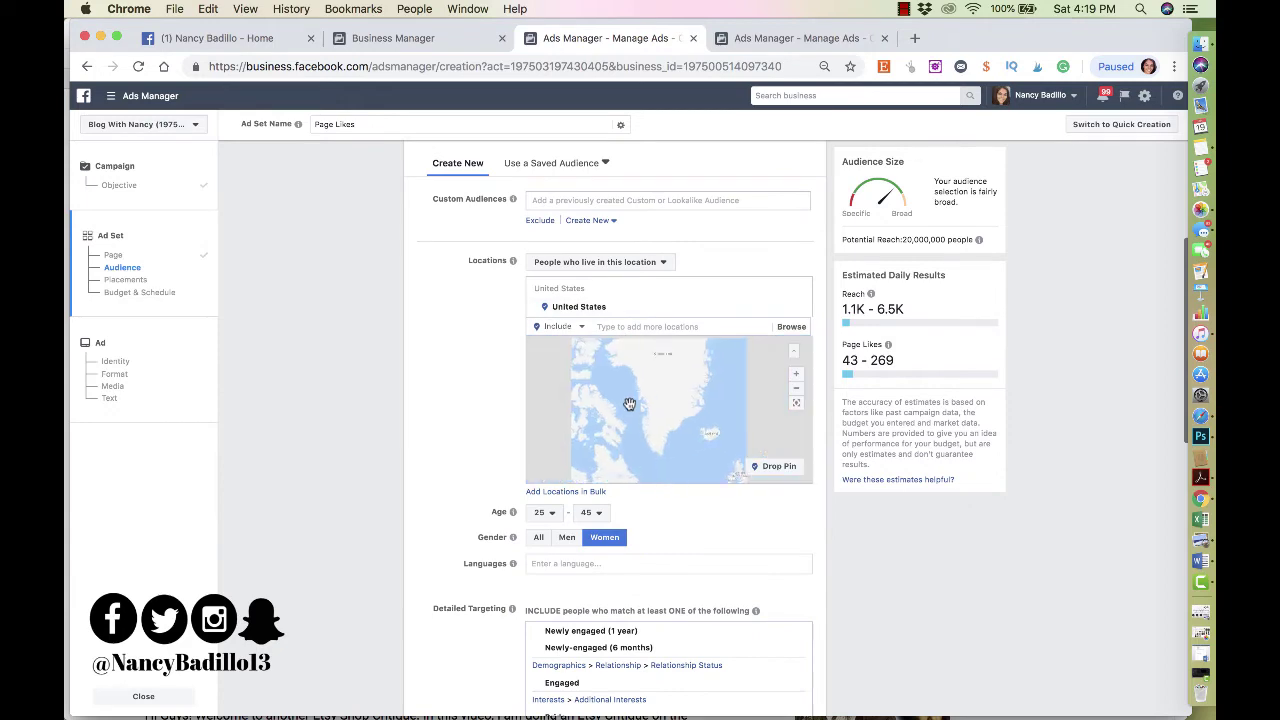
scroll(390, 507, "down", 2)
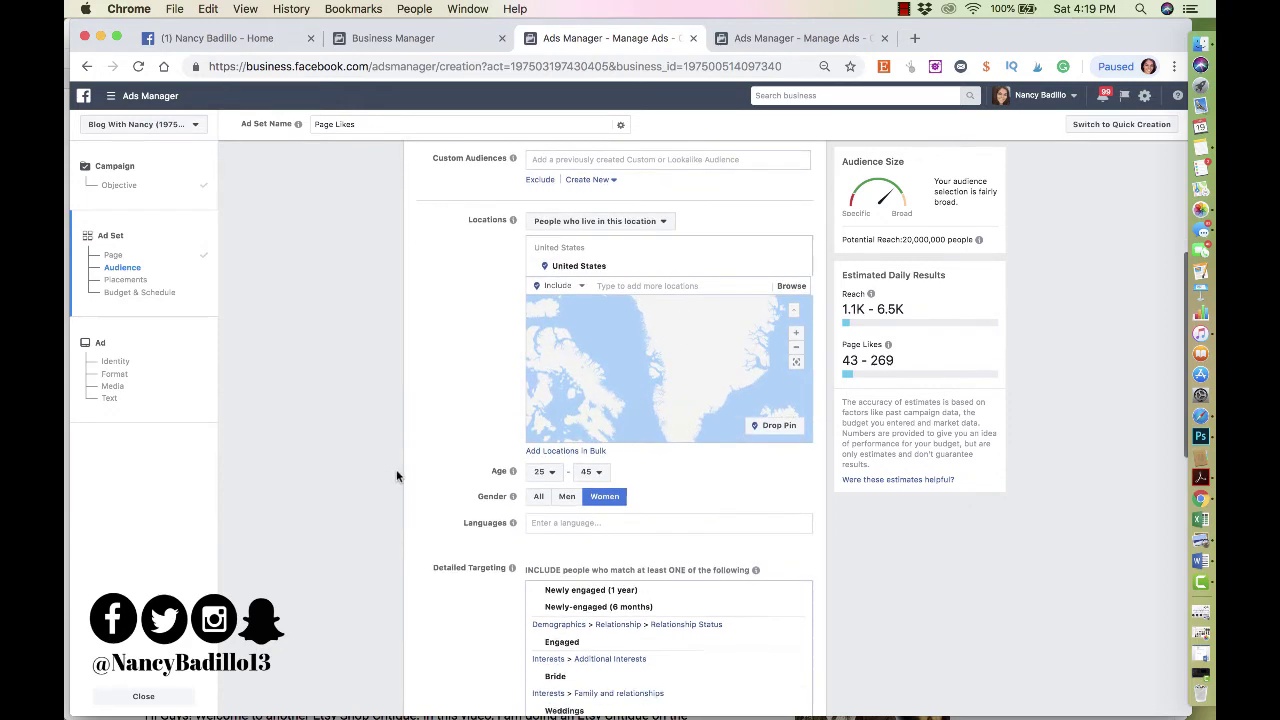
scroll(396, 476, "down", 2)
scroll(450, 400, "up", 1)
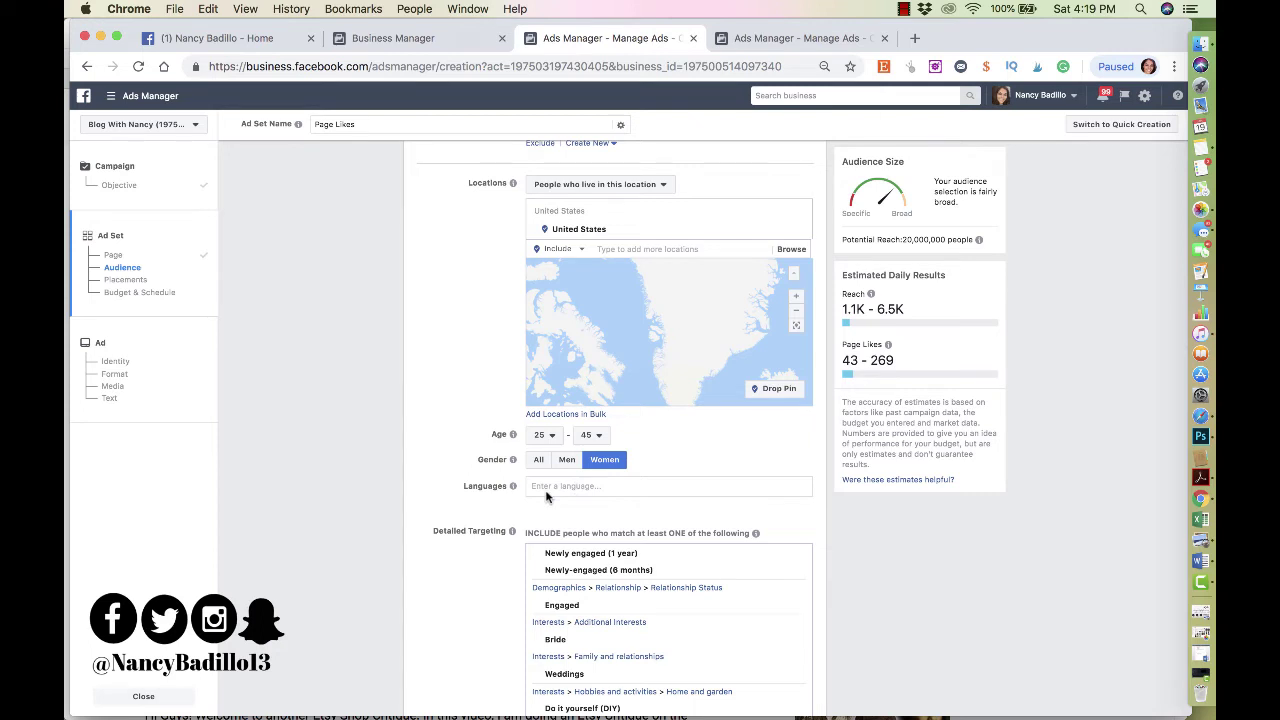
scroll(470, 587, "down", 10)
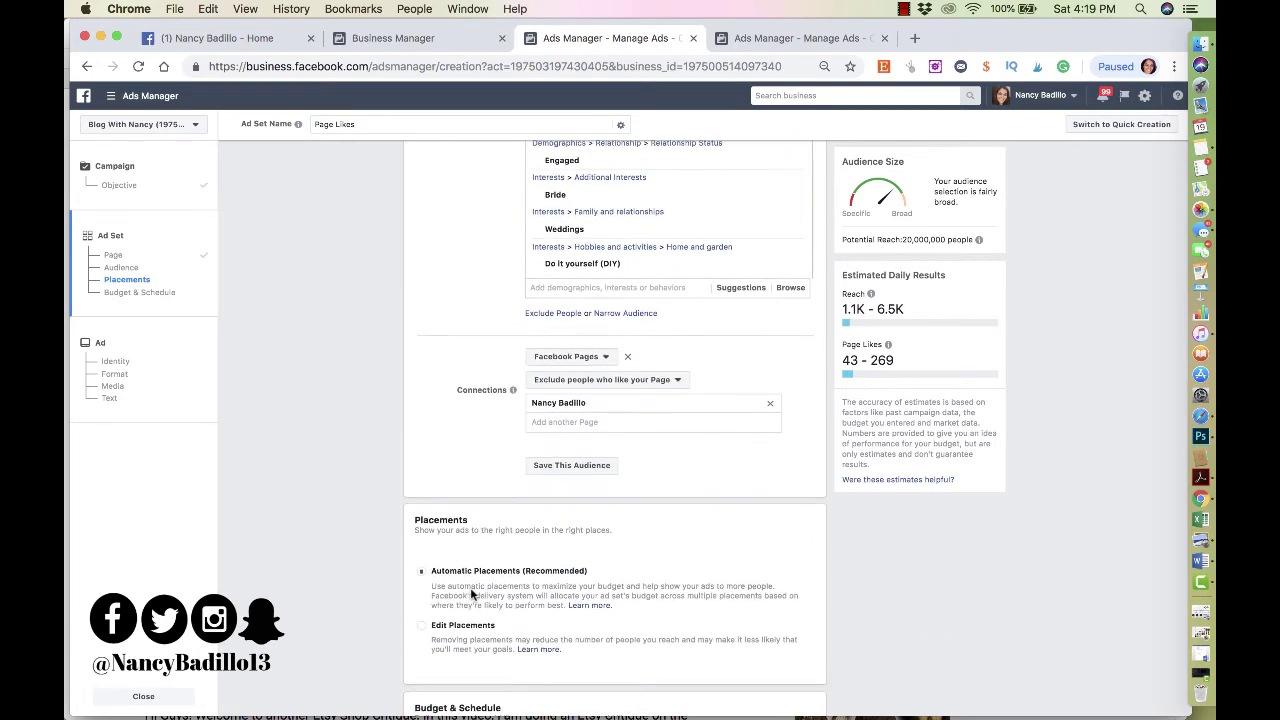
scroll(472, 596, "down", 4)
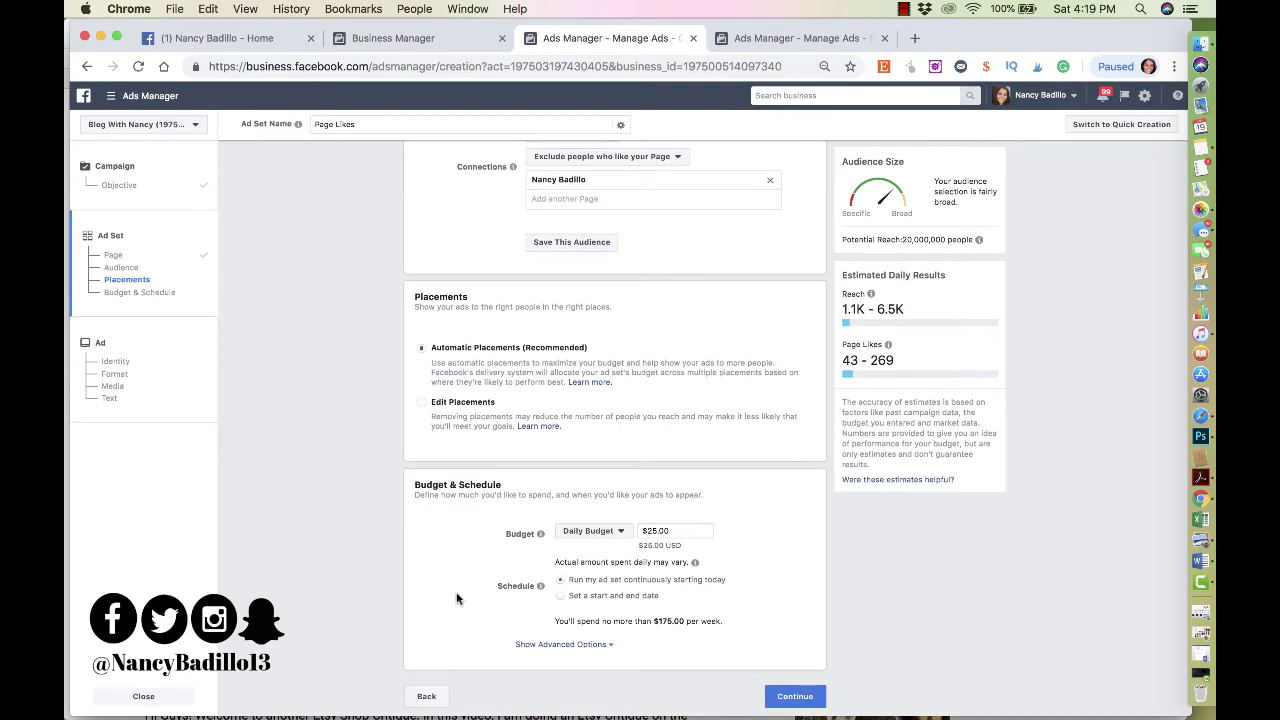
Switch the ad set to a $100.00 lifetime budget instead of the daily budget.
mouse_move(538, 586)
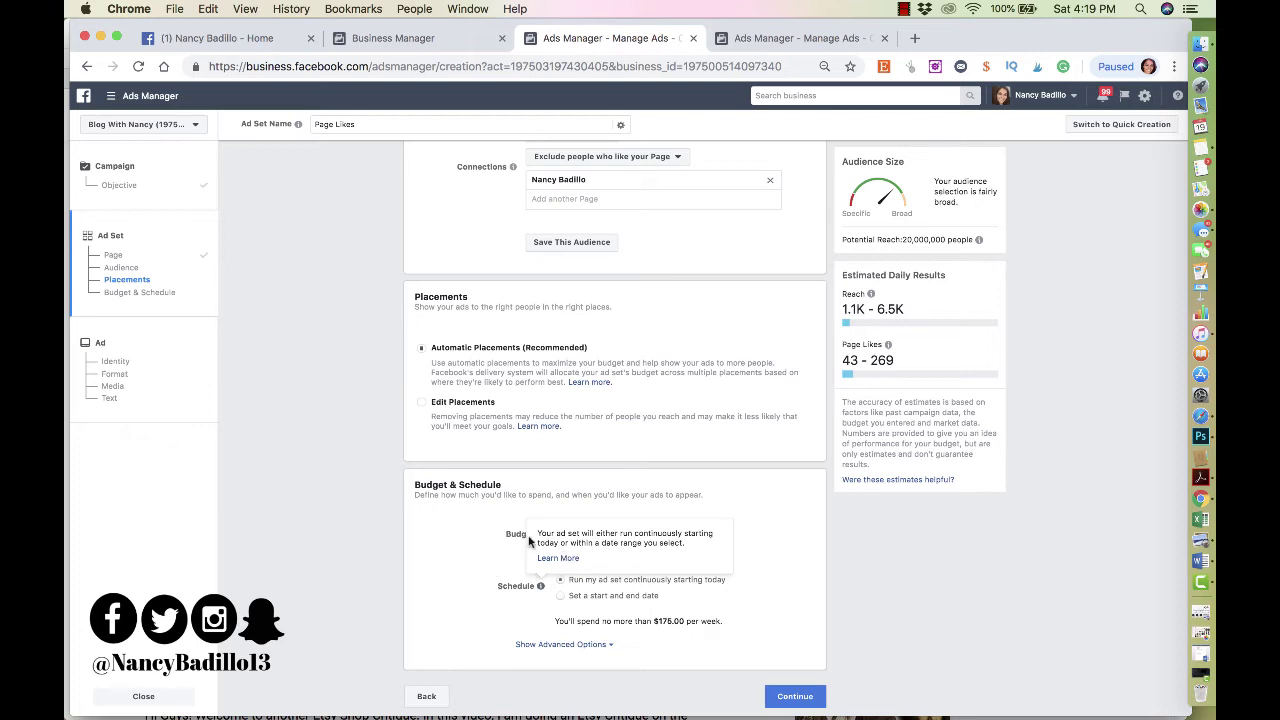
left_click(590, 531)
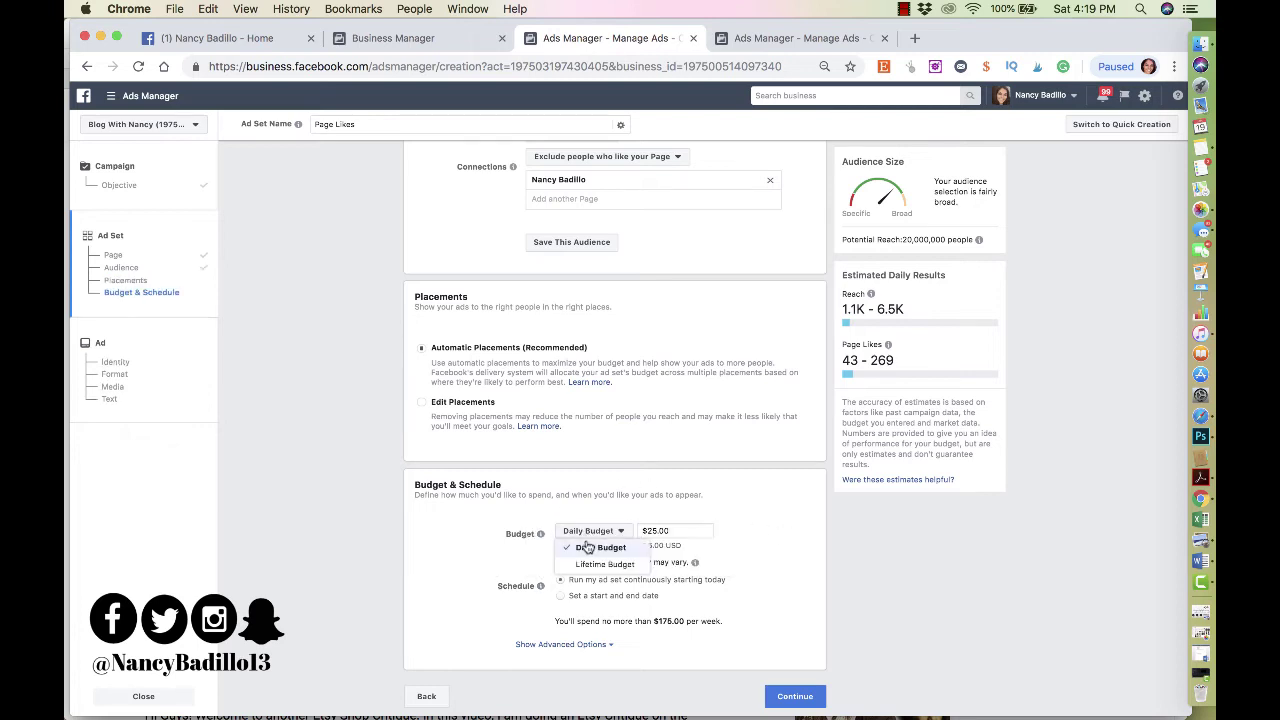
left_click(608, 565)
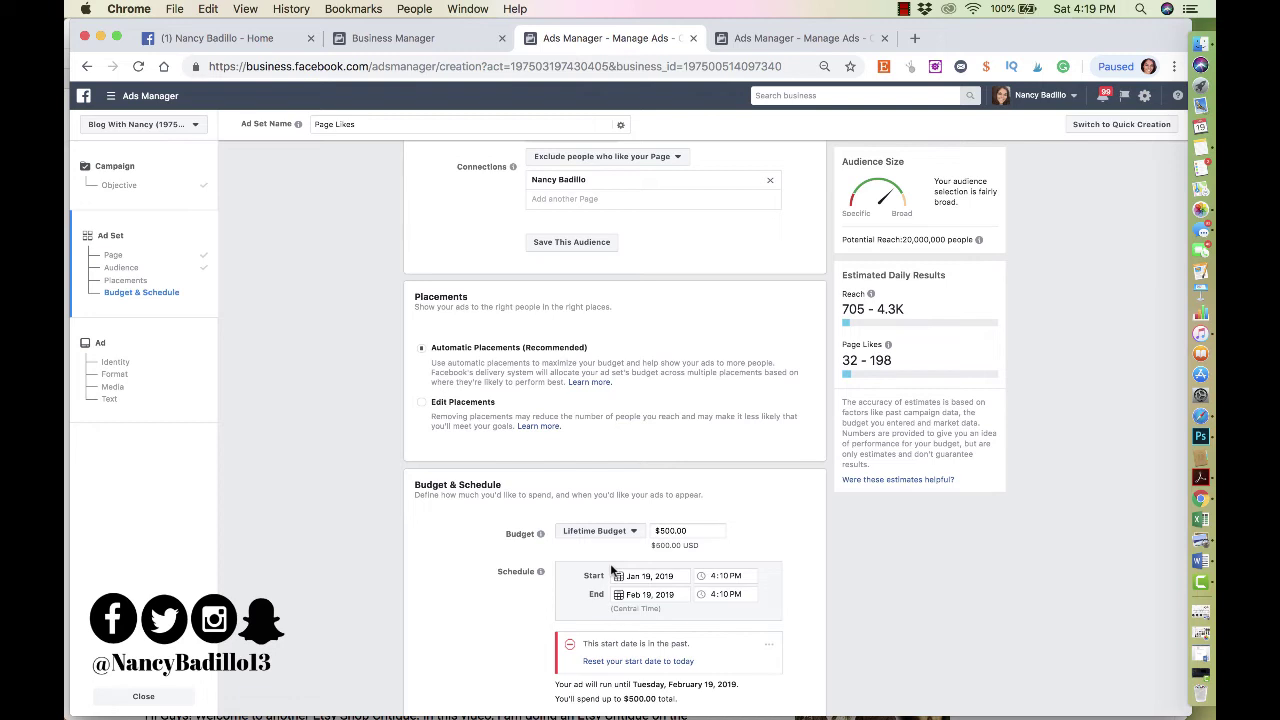
left_click(695, 531)
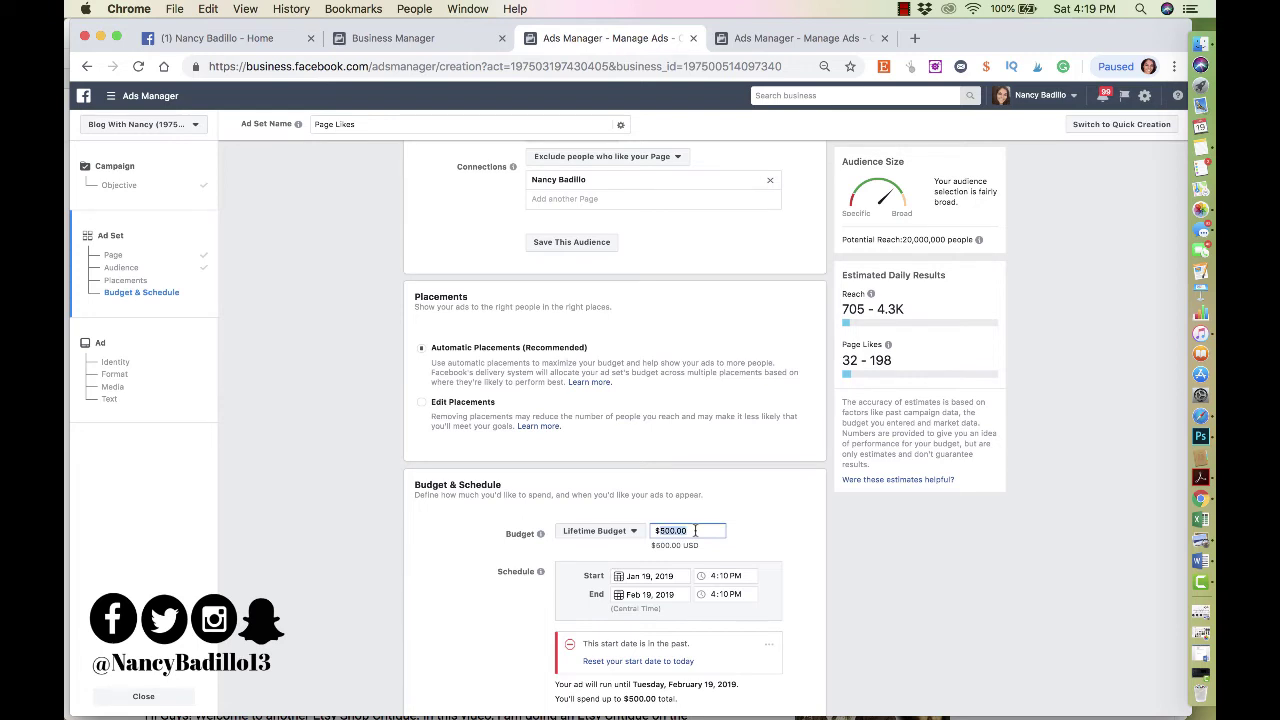
type("$100.00")
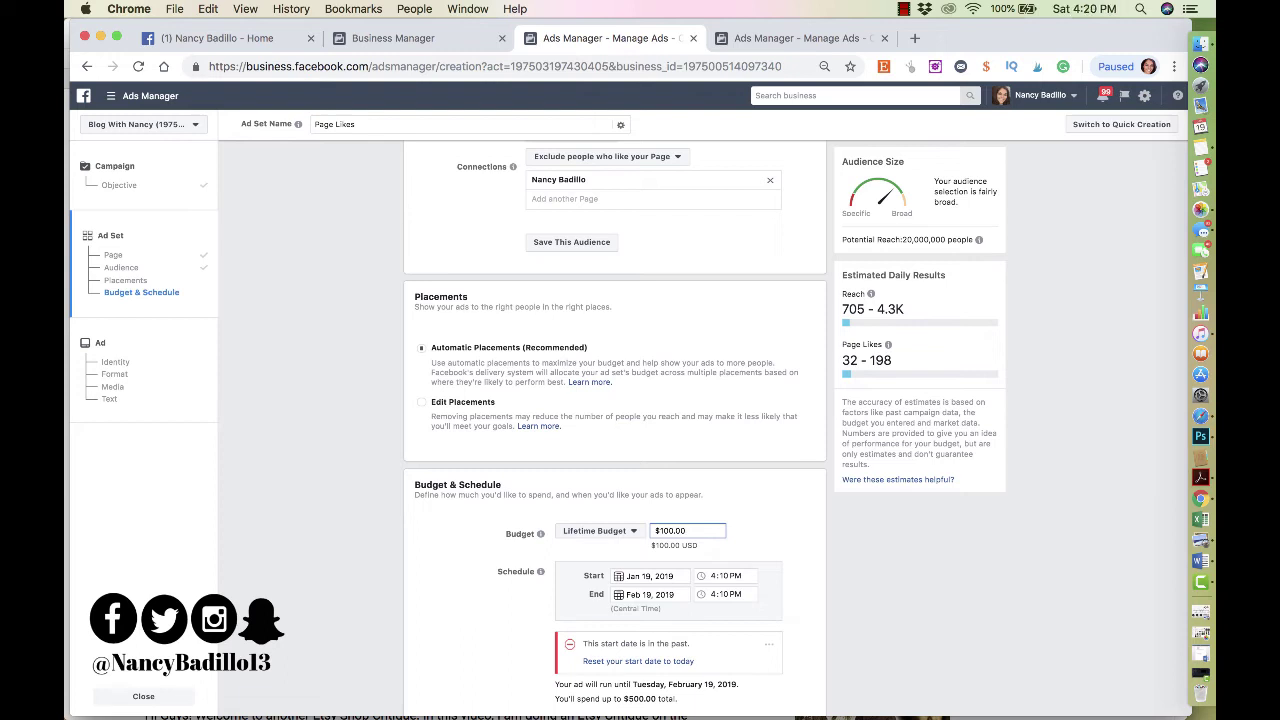
left_click(758, 534)
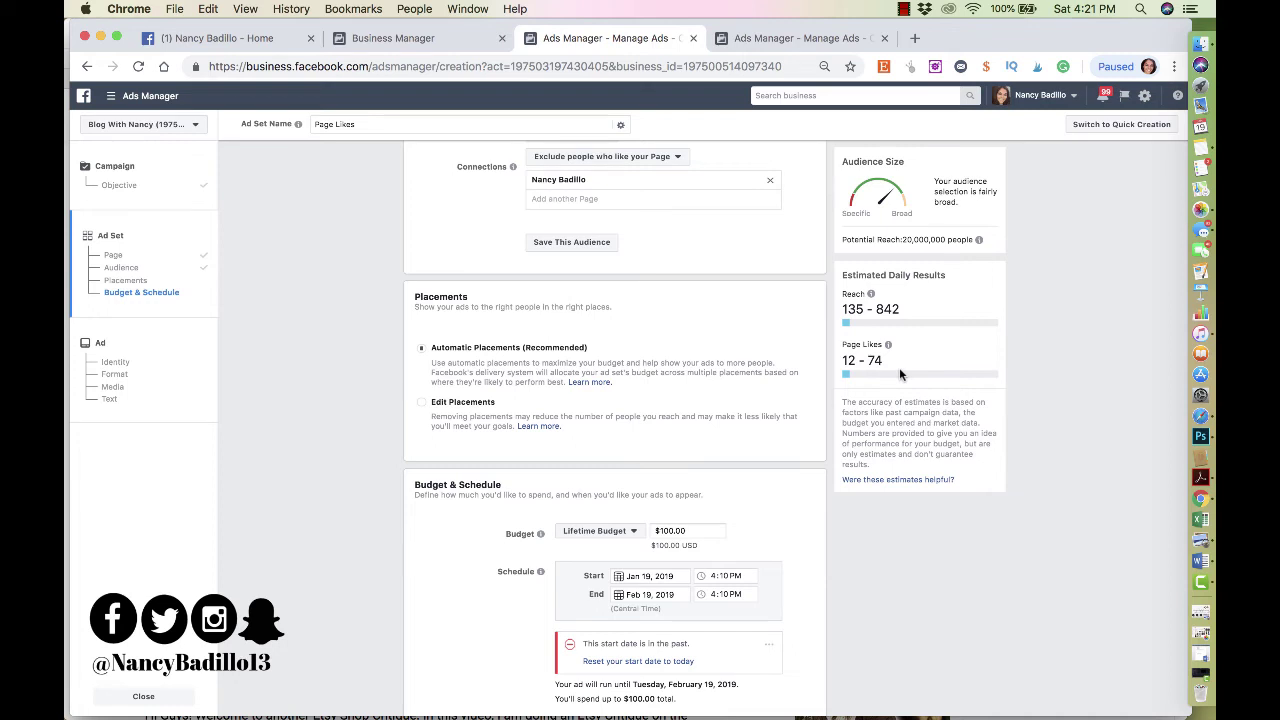
scroll(764, 518, "down", 2)
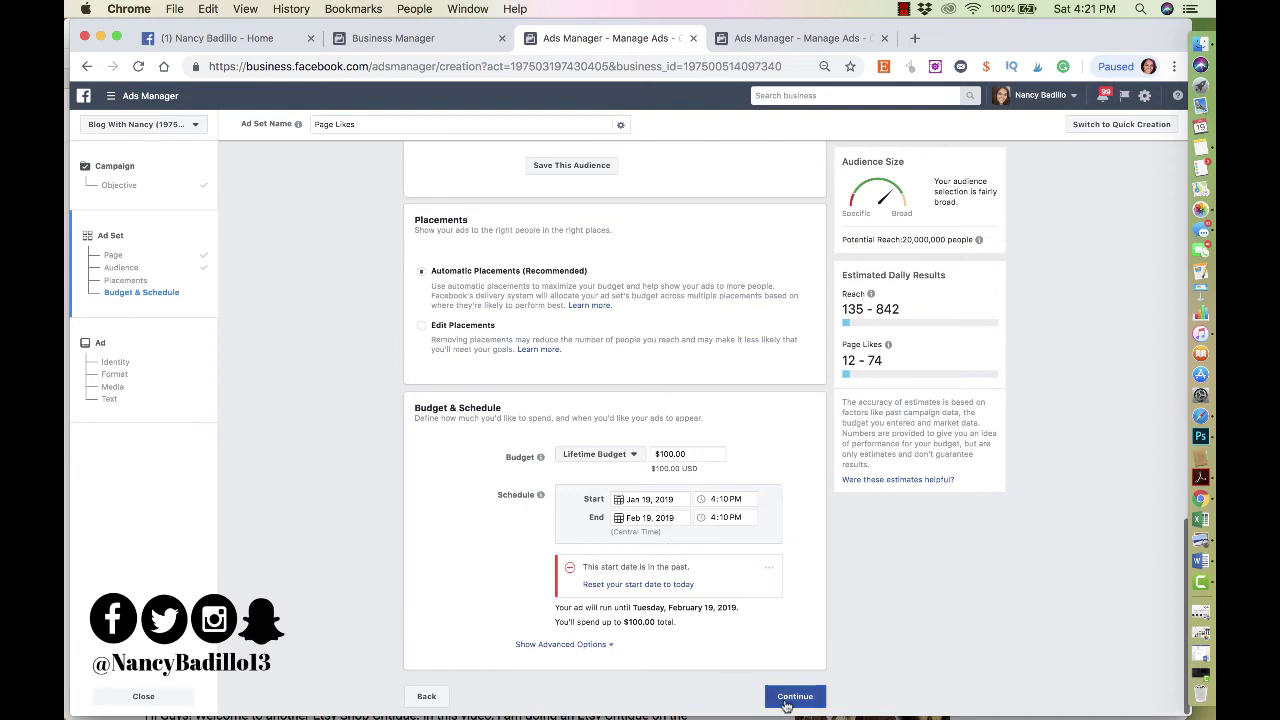
Continue to the ad step and rename the ad 'Page Likes - Engagement'.
left_click(786, 696)
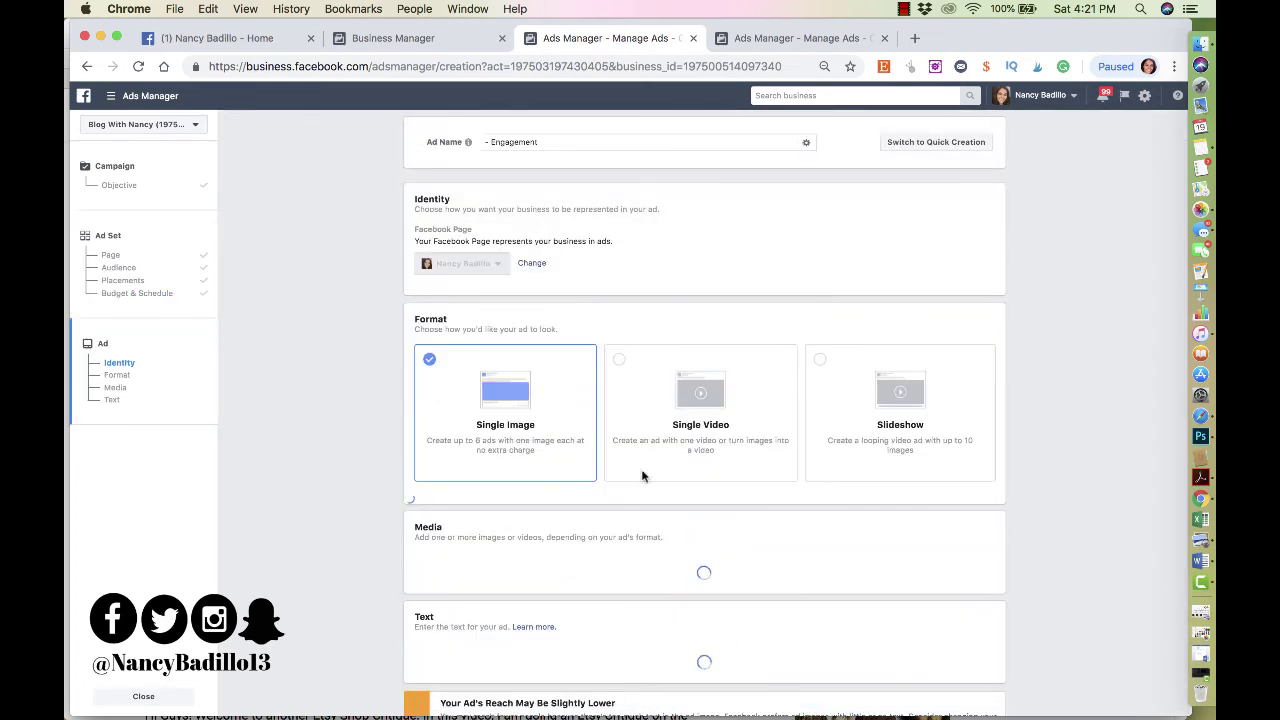
double_click(547, 142)
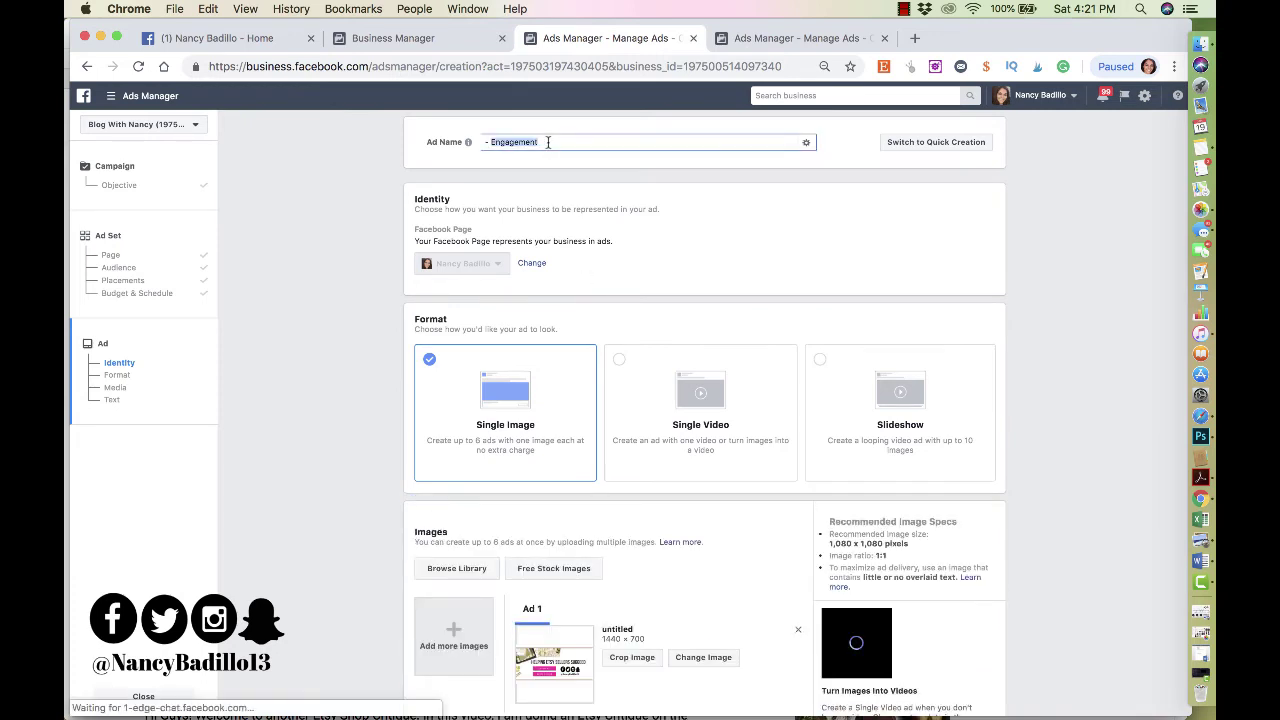
key("BackSpace")
key("BackSpace")
key("BackSpace")
type("Page Likes")
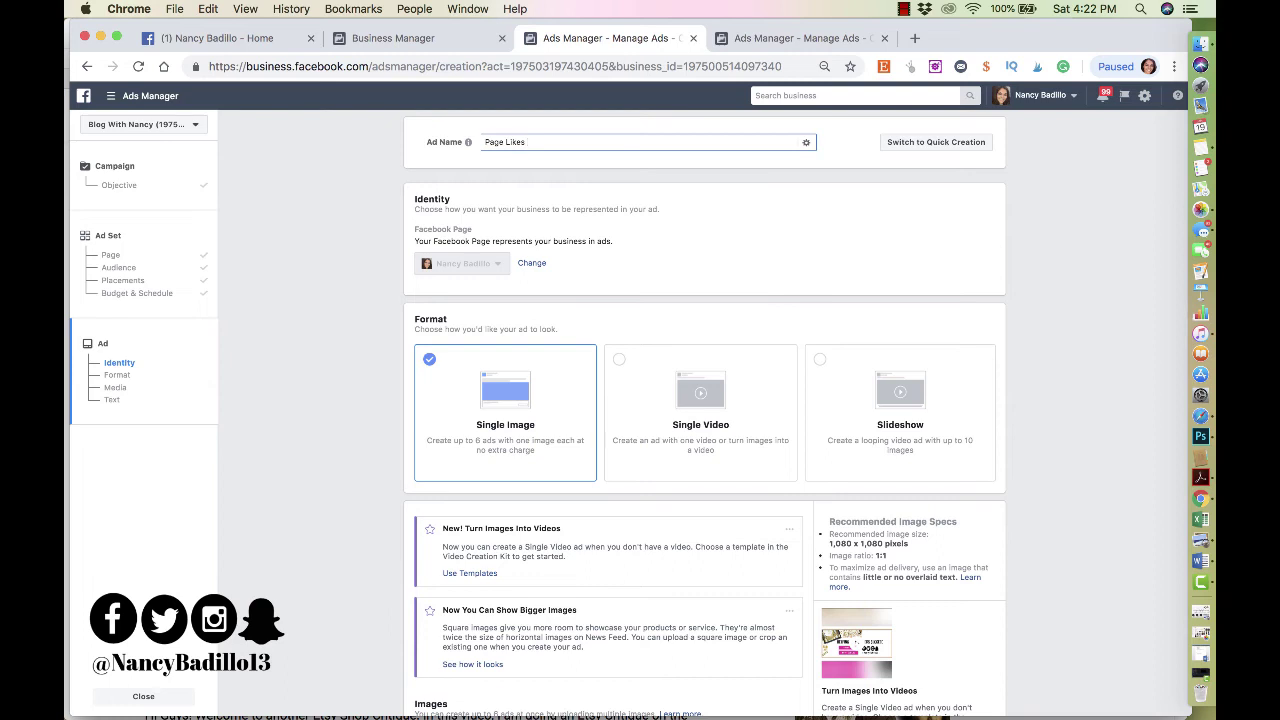
type("- Engagement")
scroll(608, 346, "down", 6)
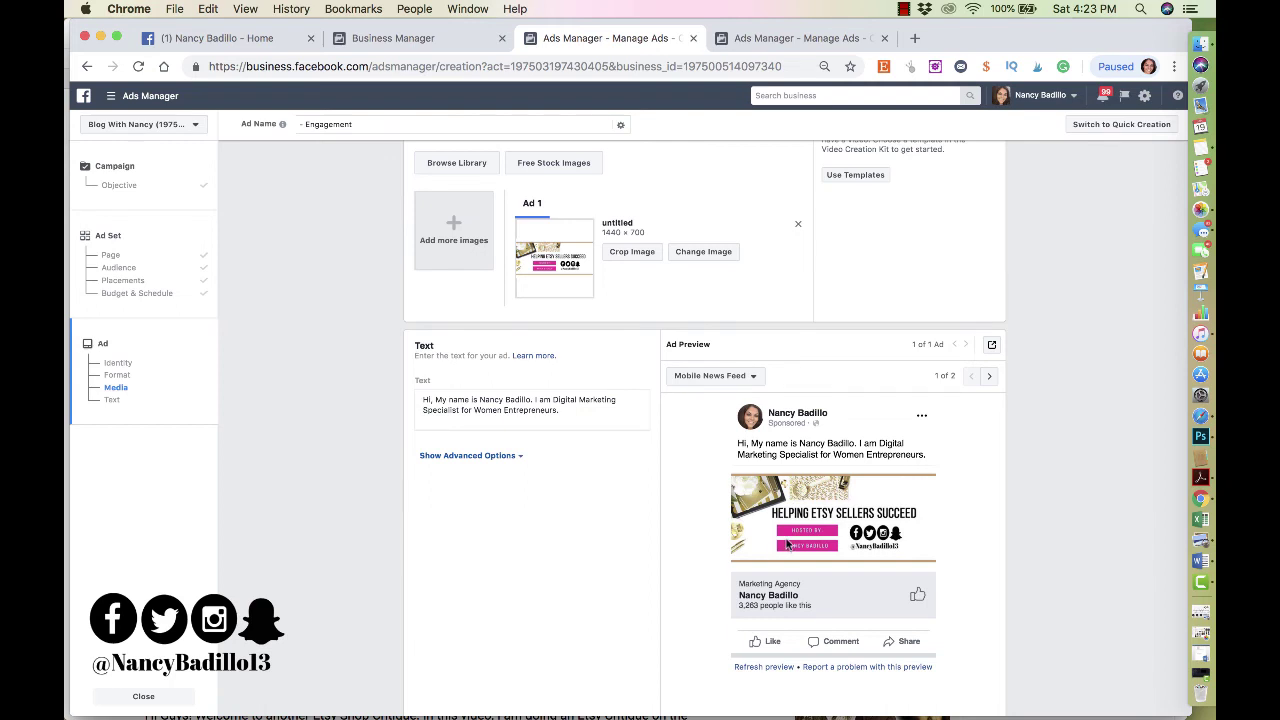
Delete all of the existing primary text in the ad's Text box.
left_click(571, 414)
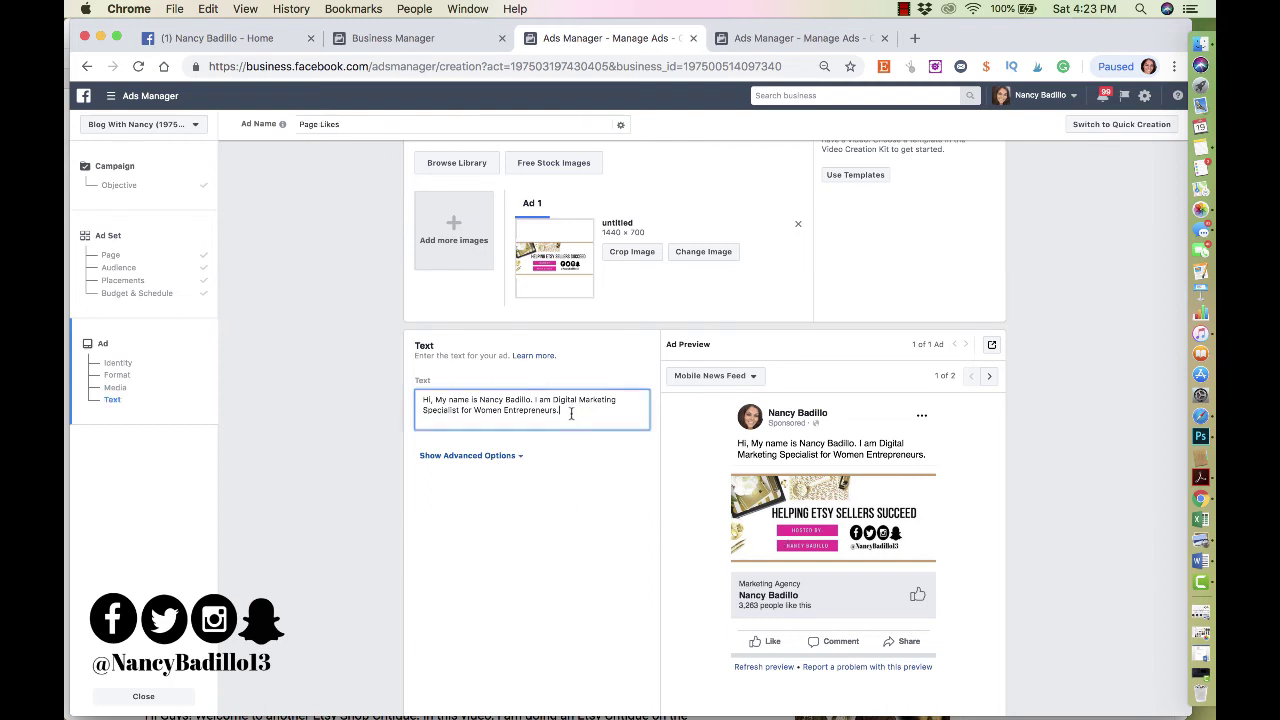
left_click_drag(571, 414, 405, 398)
key("BackSpace")
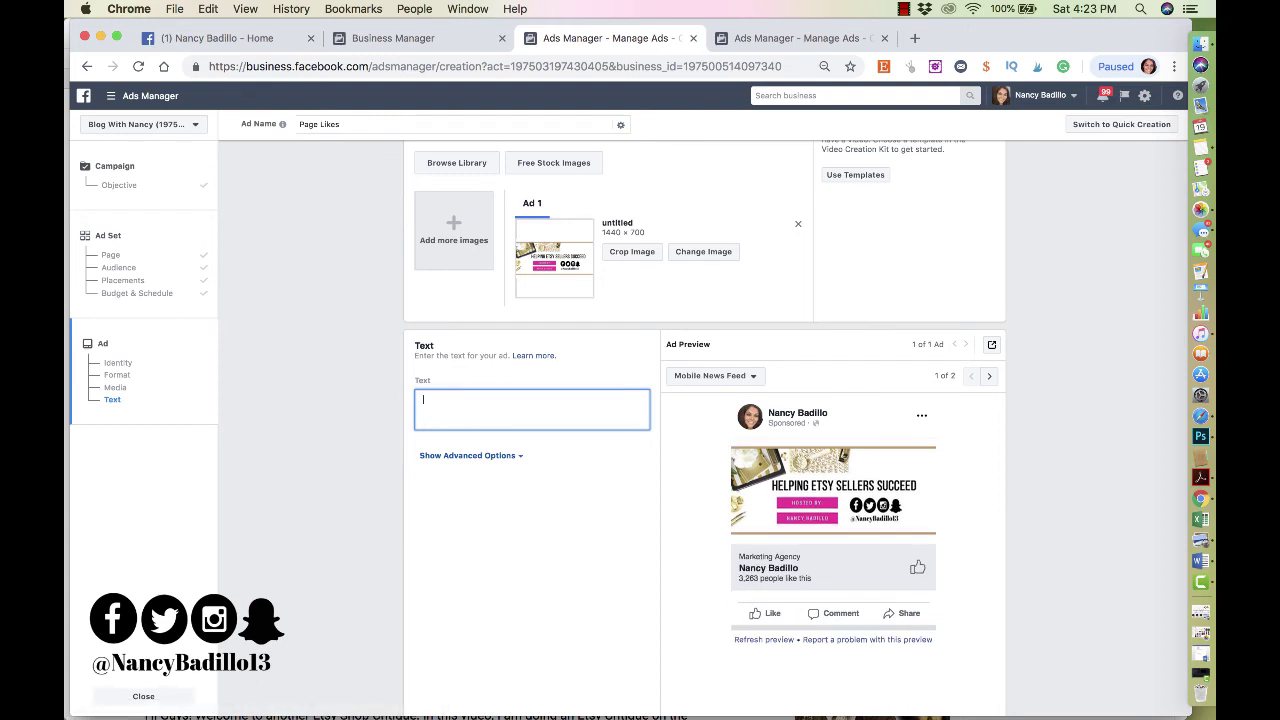
left_click(405, 398)
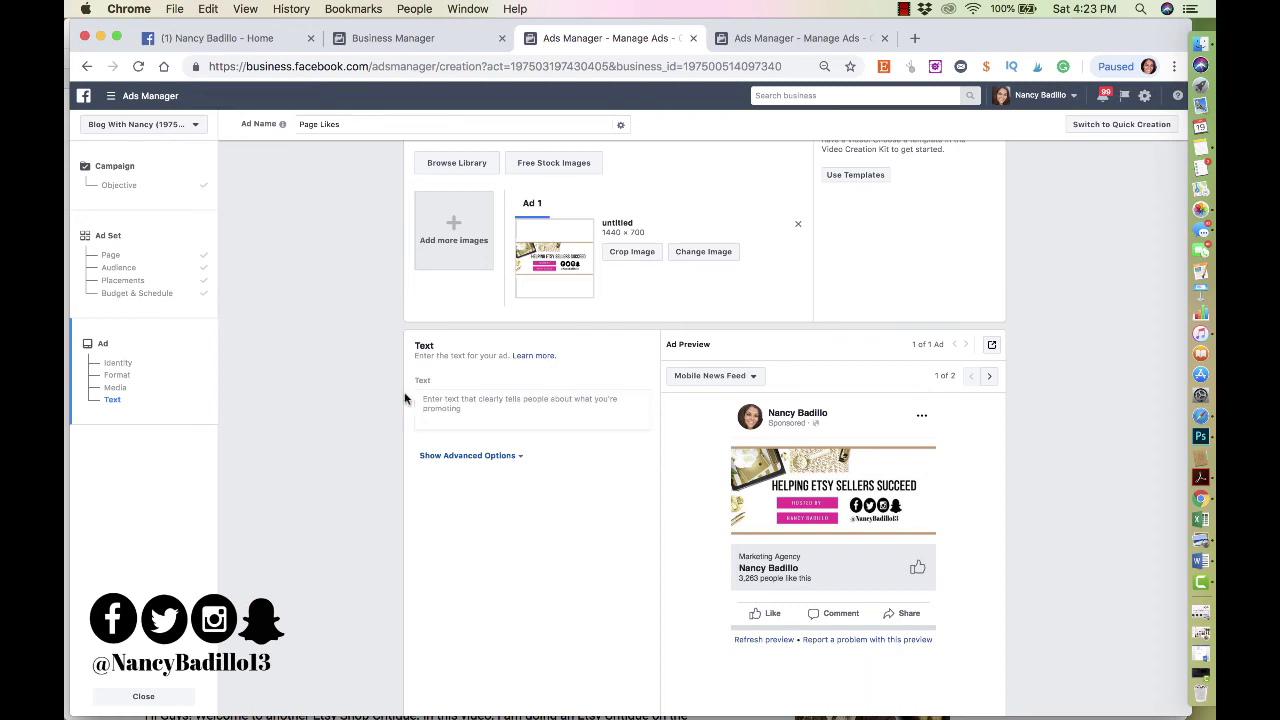
left_click(471, 403)
Type a welcome to the boutique, 'one stop shop for anything and everything wedding designs', asking for a LIKE.
type("Welco")
key("BackSpace")
key("BackSpace")
key("BackSpace")
key("BackSpace")
type("elcome N")
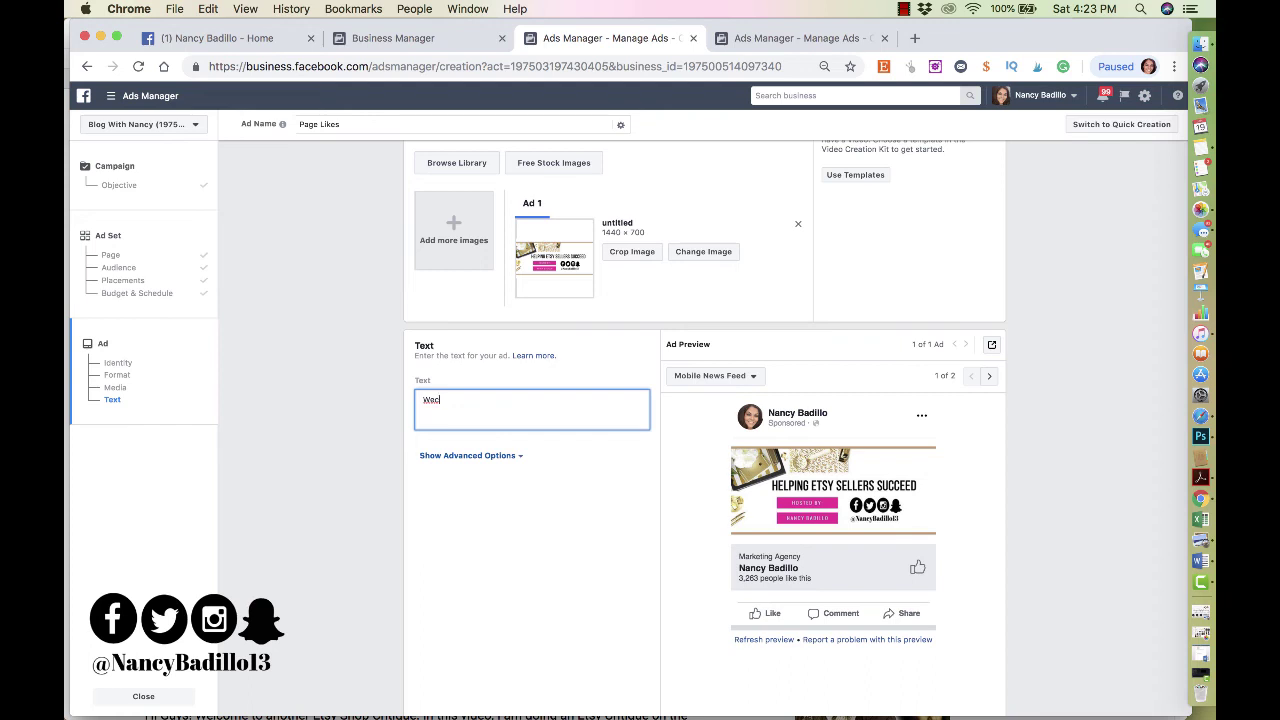
type("ancy")
key("BackSpace")
key("BackSpace")
key("BackSpace")
key("BackSpace")
key("BackSpace")
key("BackSpace")
type("to Nancy Boutique y")
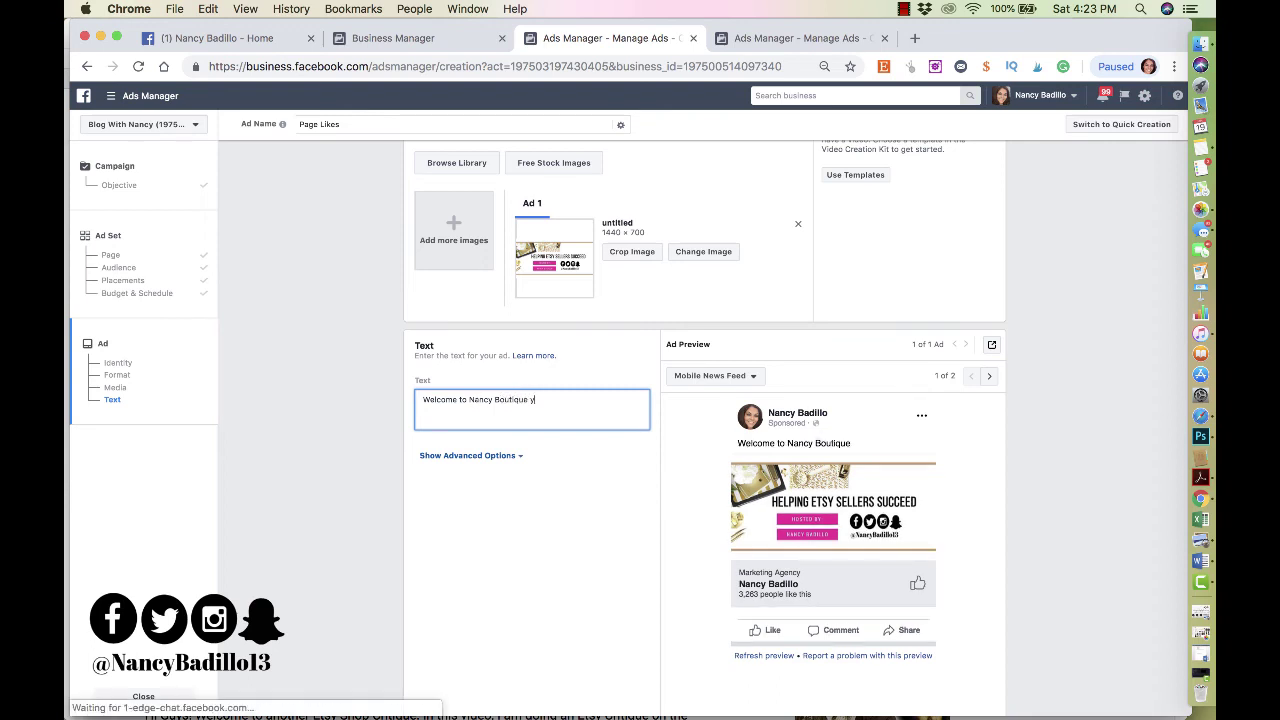
type("our one shop")
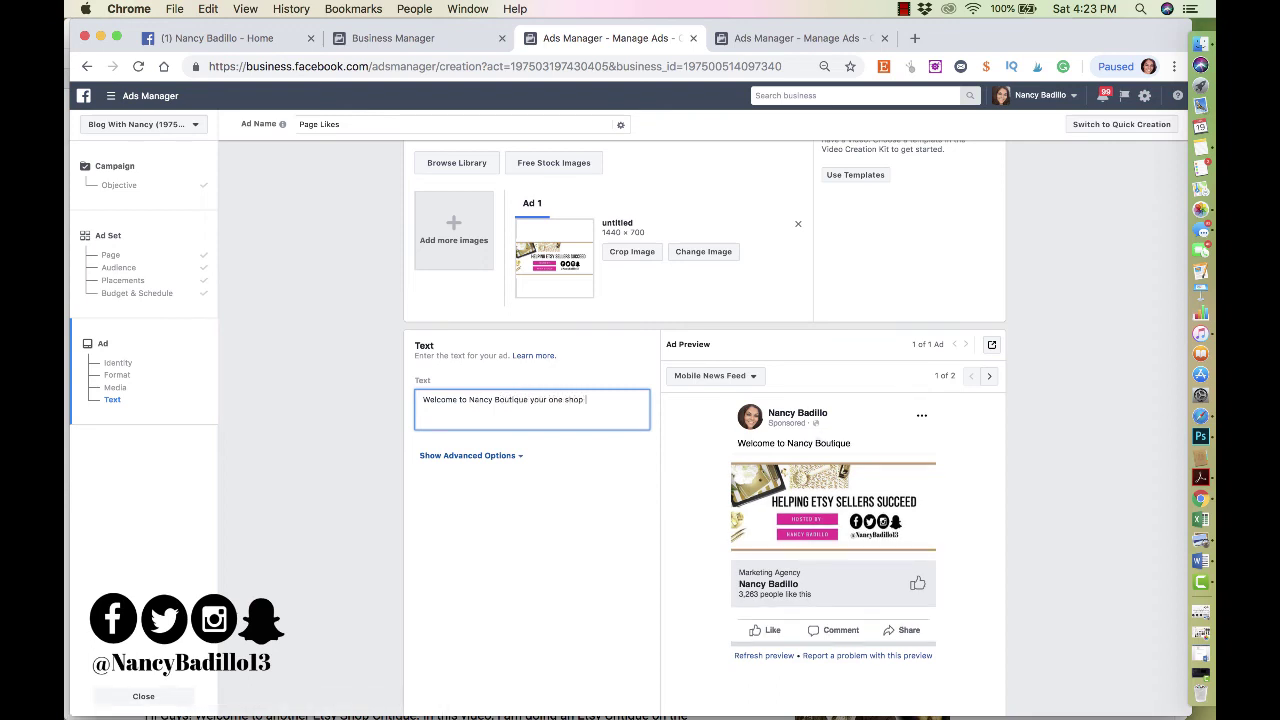
key("BackSpace")
key("BackSpace")
key("BackSpace")
key("BackSpace")
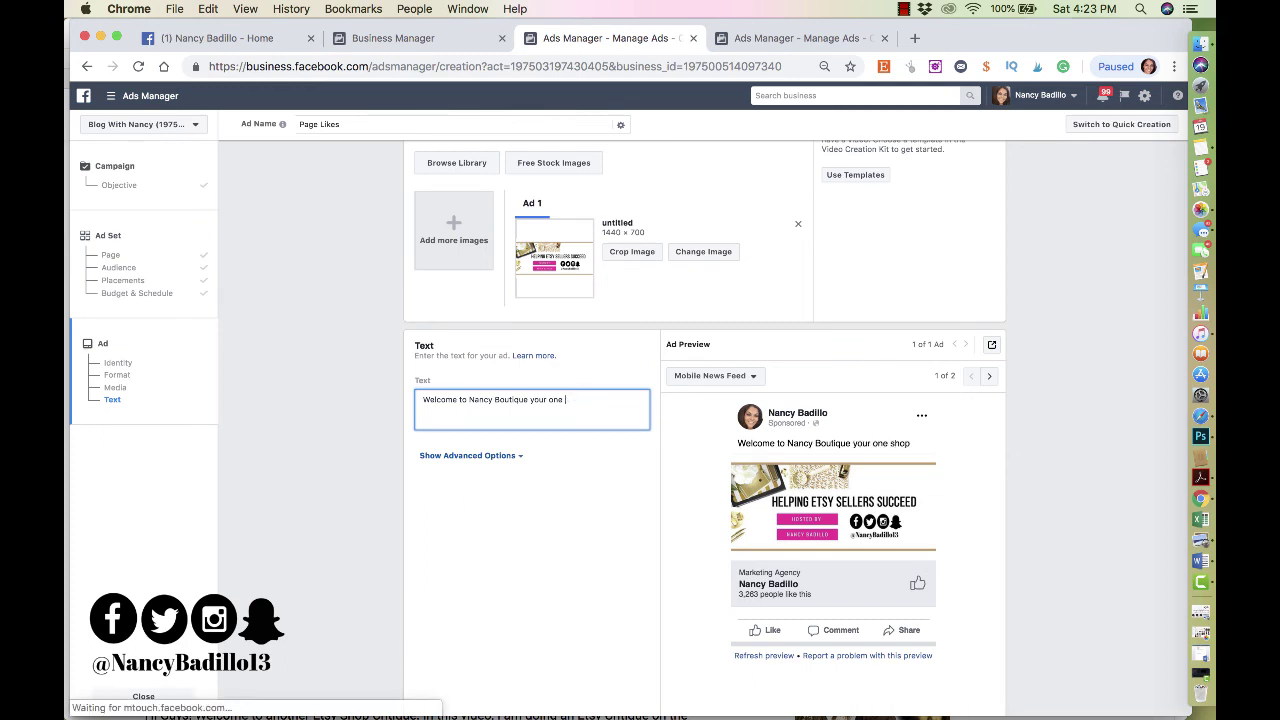
type("top shop")
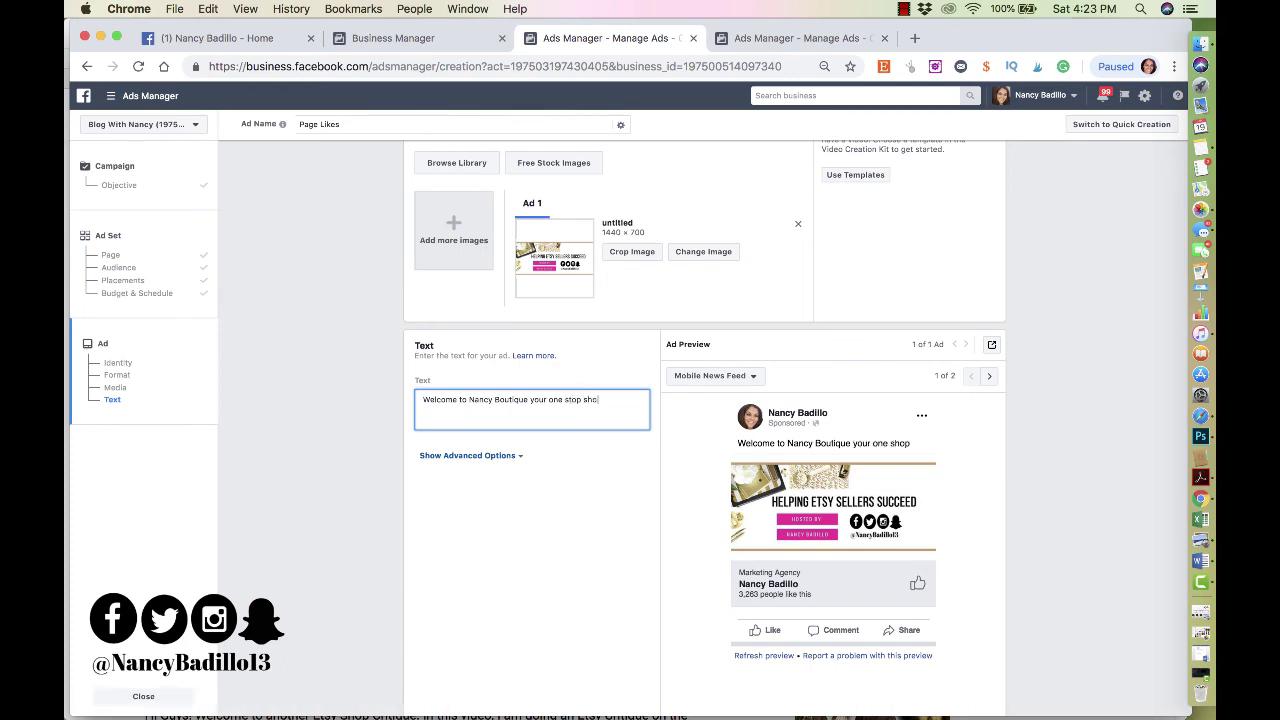
type("dding")
key("BackSpace")
key("BackSpace")
key("BackSpace")
key("BackSpace")
key("BackSpace")
key("BackSpace")
key("BackSpace")
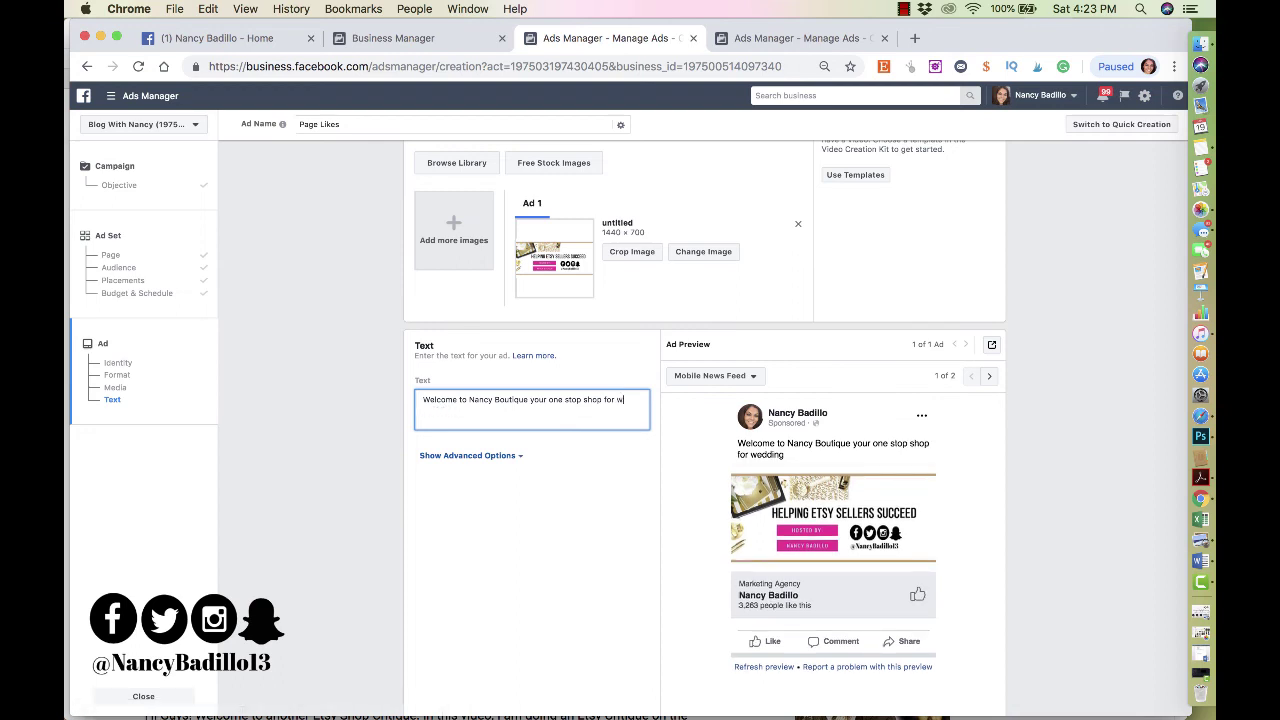
type("every")
key("BackSpace")
key("BackSpace")
key("BackSpace")
key("BackSpace")
key("BackSpace")
type("anything and everything weddi")
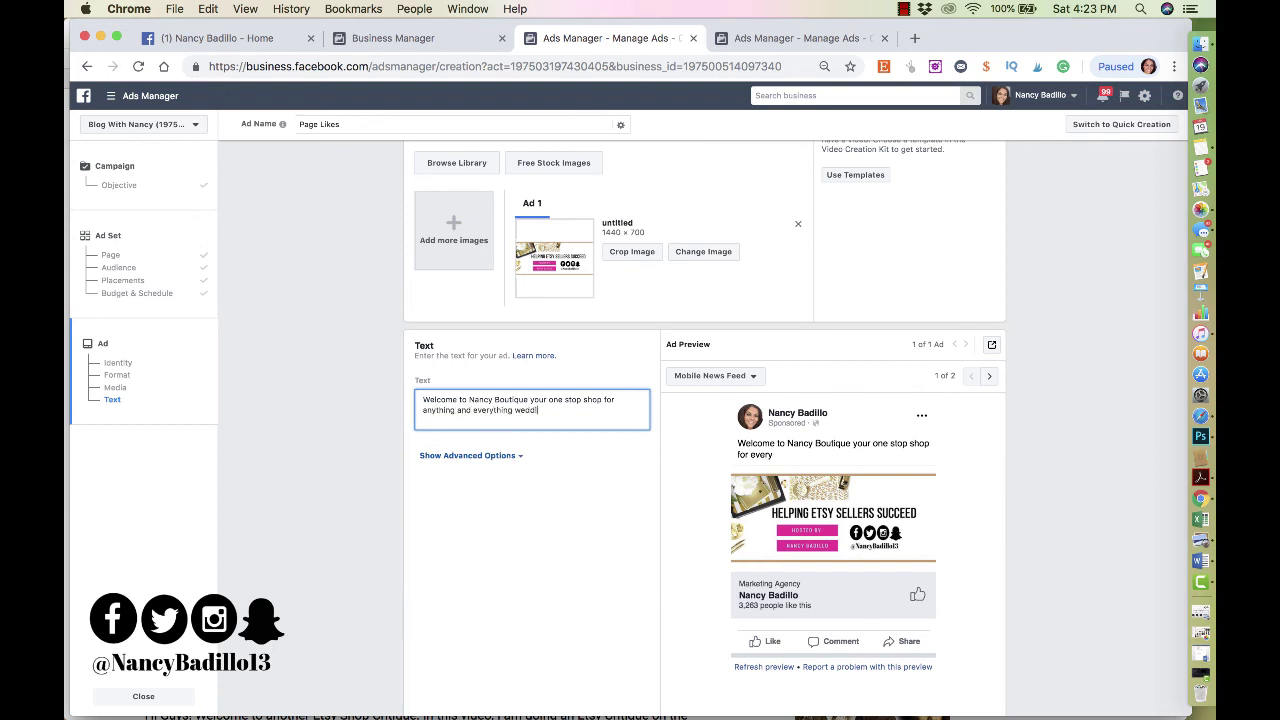
type("ng designs. Please")
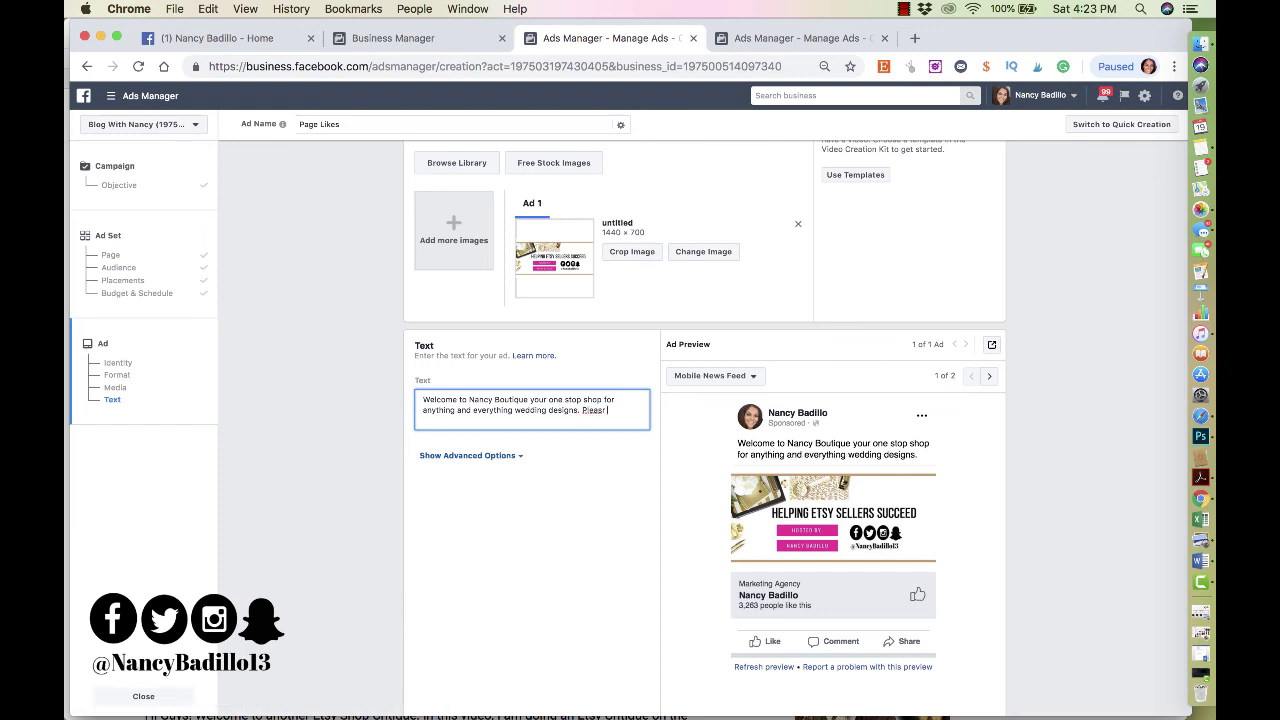
type(" give us")
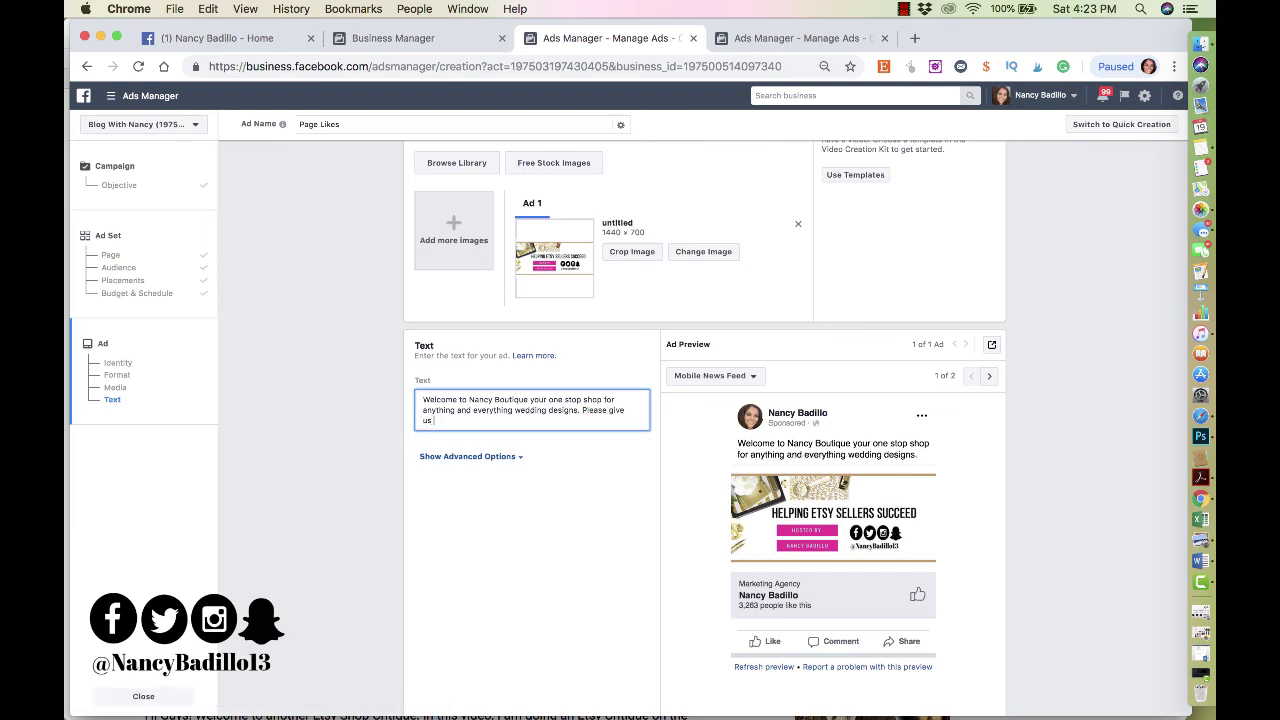
type(" a LIKE to sta")
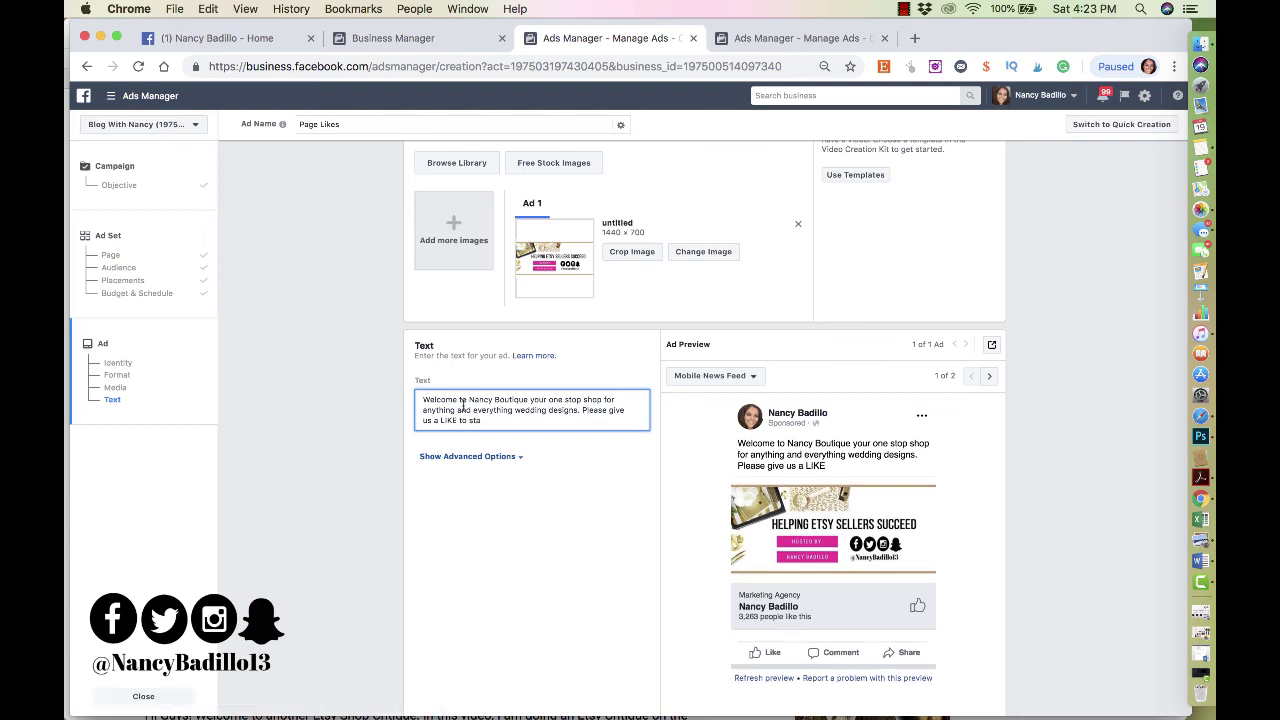
type("y updated with our latest designs!")
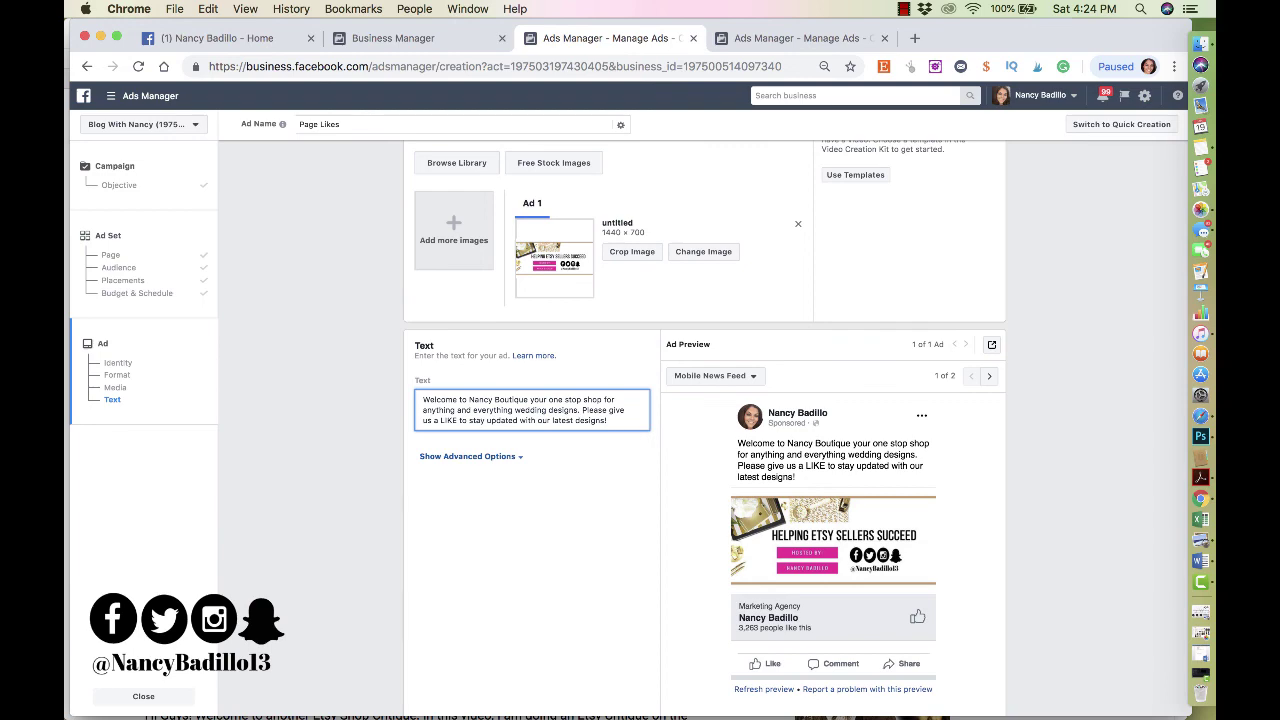
scroll(603, 569, "down", 5)
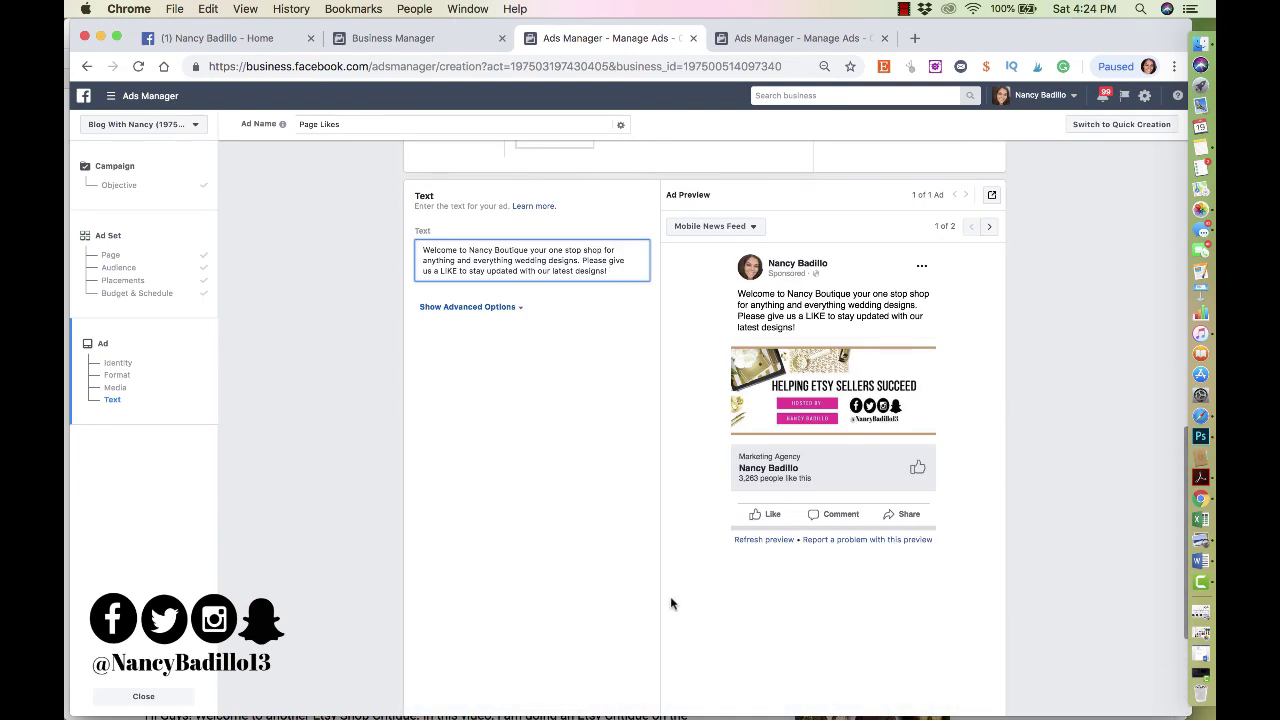
scroll(670, 600, "down", 3)
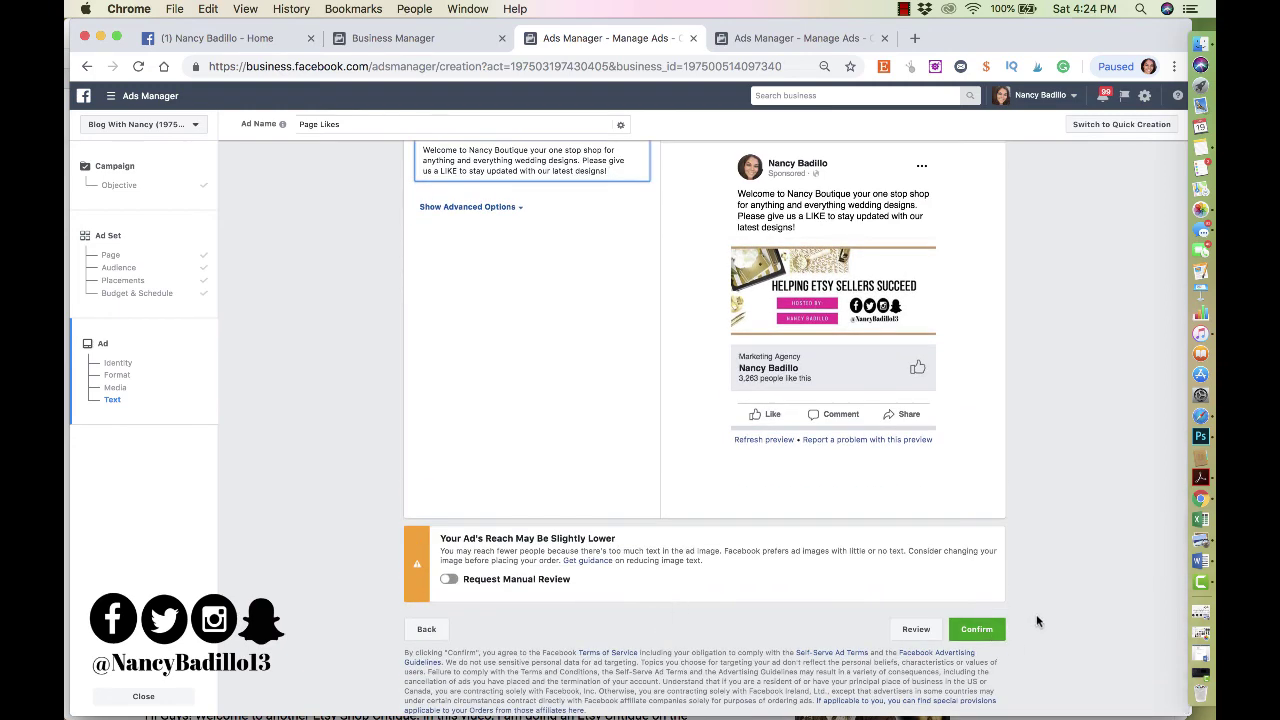
scroll(936, 297, "up", 4)
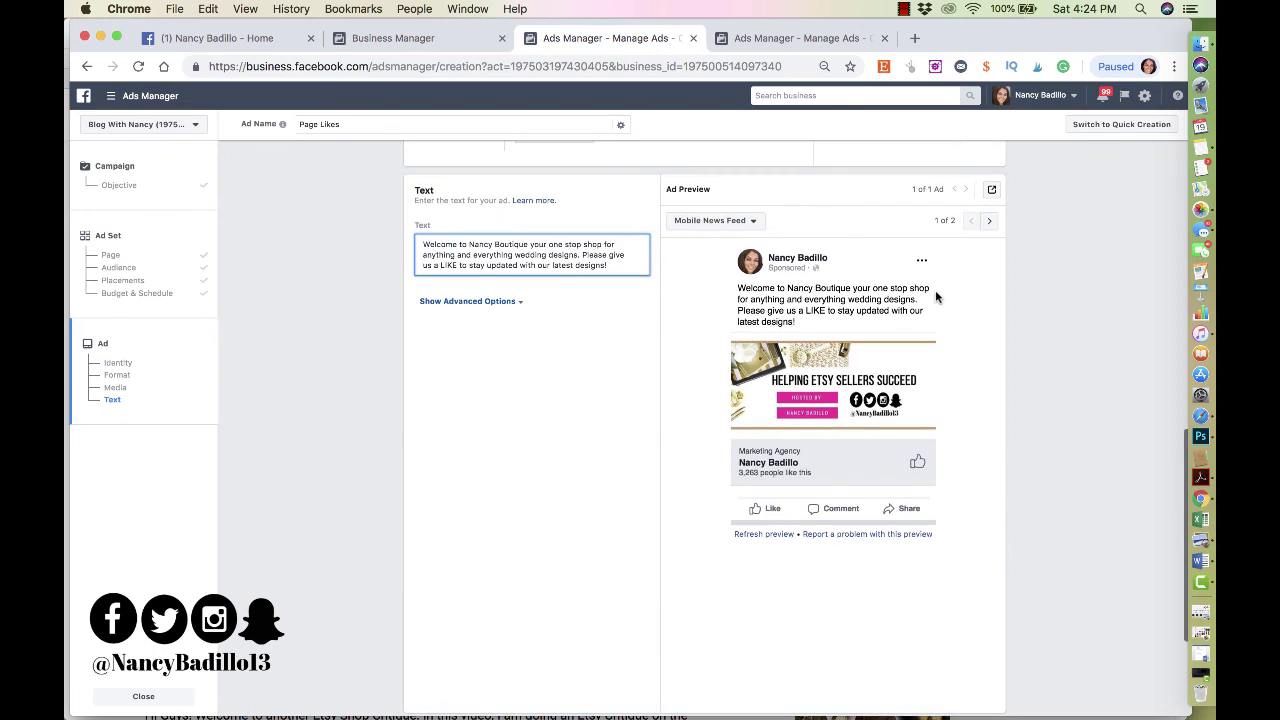